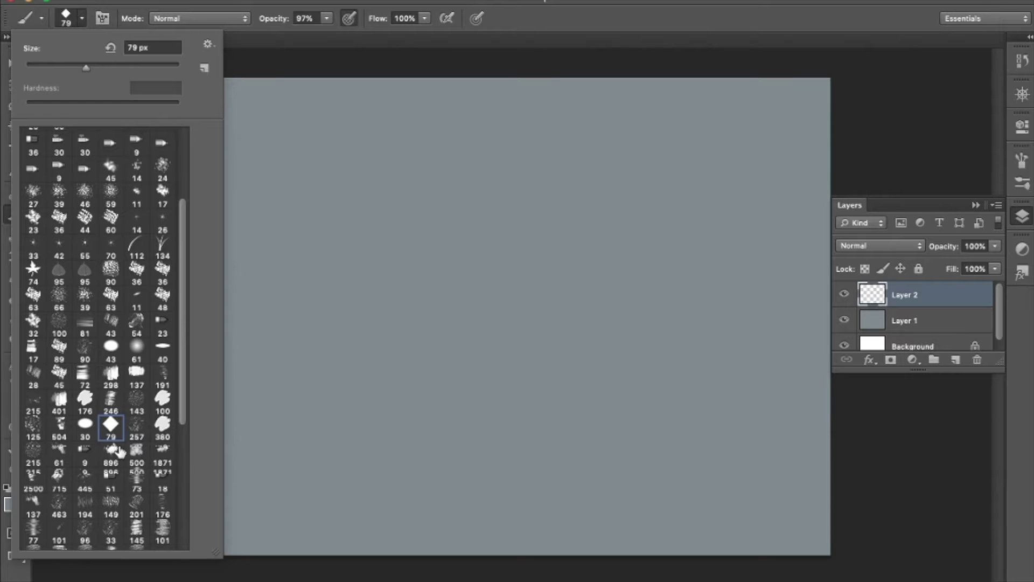
# Step: Paint a dark green ground strip across the bottom of the canvas with the 380 px textured brush and shift it slightly down
pyautogui.click(162, 424)
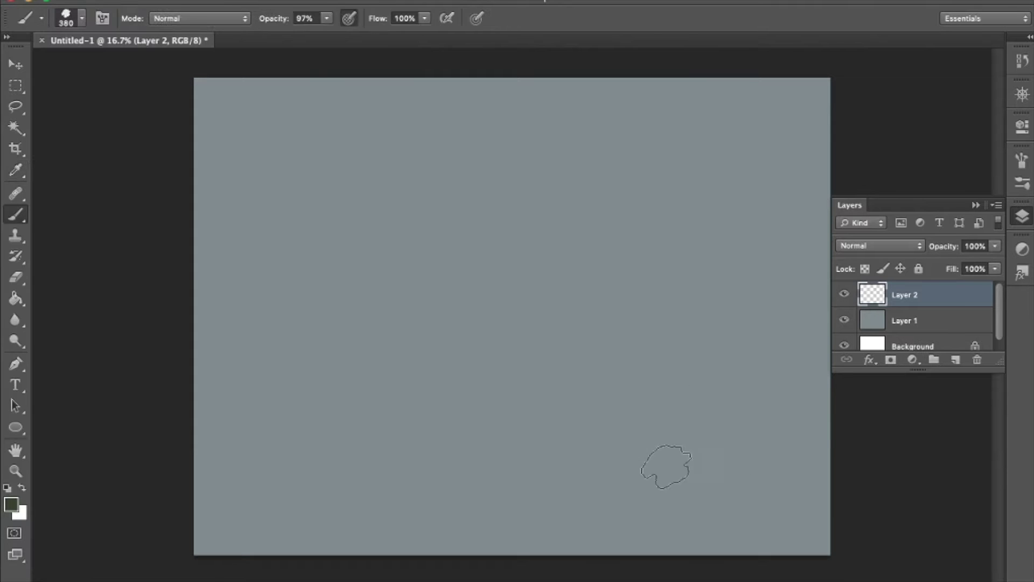
pyautogui.moveTo(830, 511); pyautogui.dragTo(275, 512)
pyautogui.moveTo(141, 537)
pyautogui.mouseDown()
pyautogui.moveTo(716, 538)
pyautogui.moveTo(121, 501)
pyautogui.mouseUp()
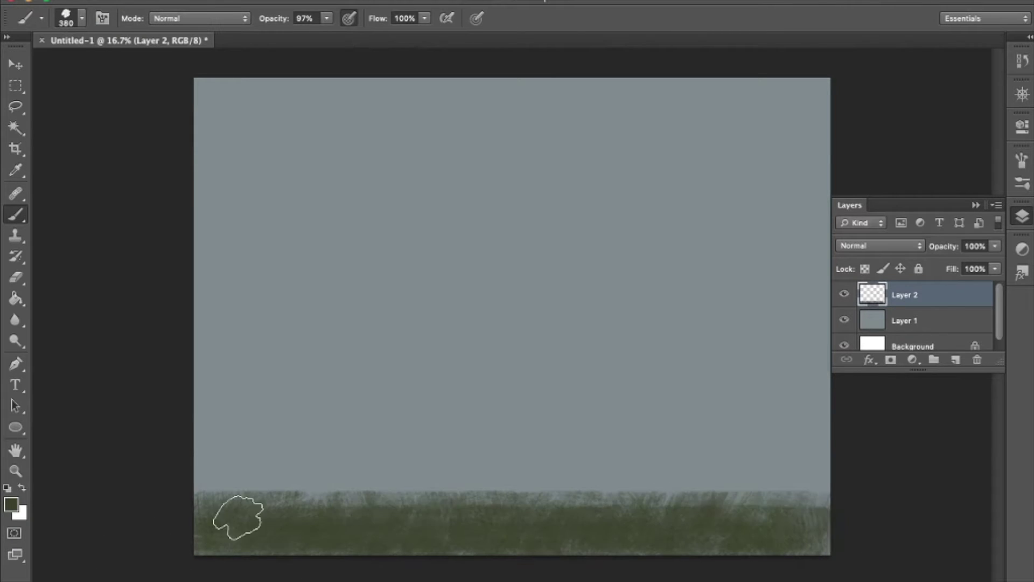
pyautogui.press('v')
pyautogui.moveTo(513, 519); pyautogui.dragTo(511, 528)
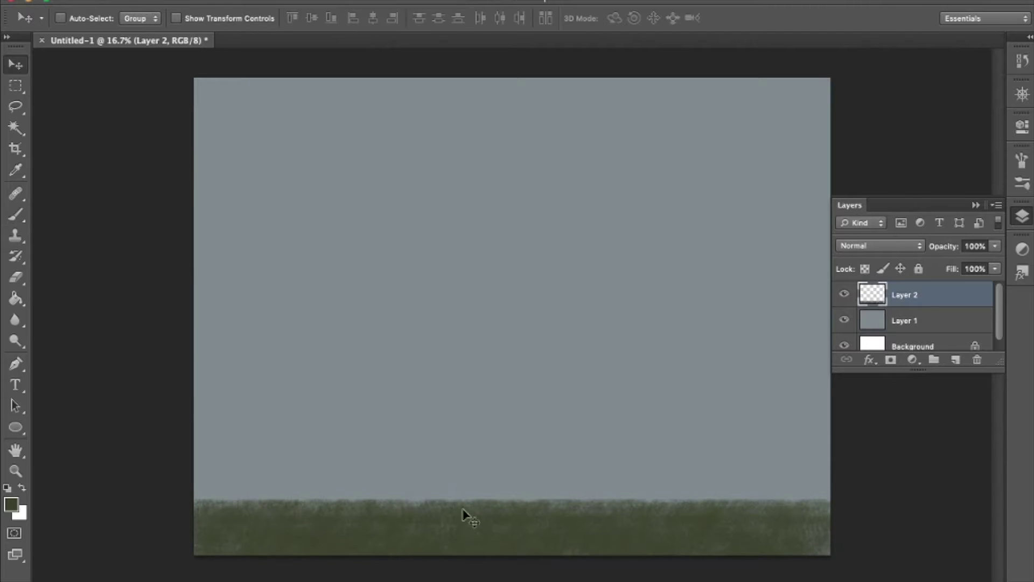
# Step: Lock the transparency of Layer 2, fade the ground's far edge into sky-grey haze with a large soft brush, and unlock it
pyautogui.press('/')
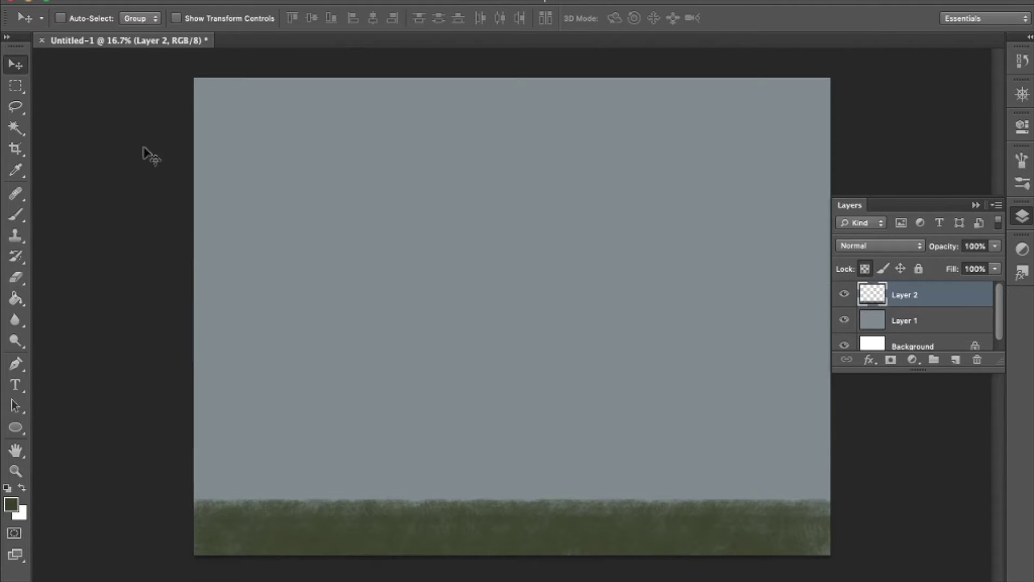
pyautogui.click(865, 270)
pyautogui.press('b')
pyautogui.keyDown('alt'); pyautogui.click(577, 386); pyautogui.keyUp('alt')
pyautogui.press('[')
pyautogui.press('[')
pyautogui.press('[')
pyautogui.press('[')
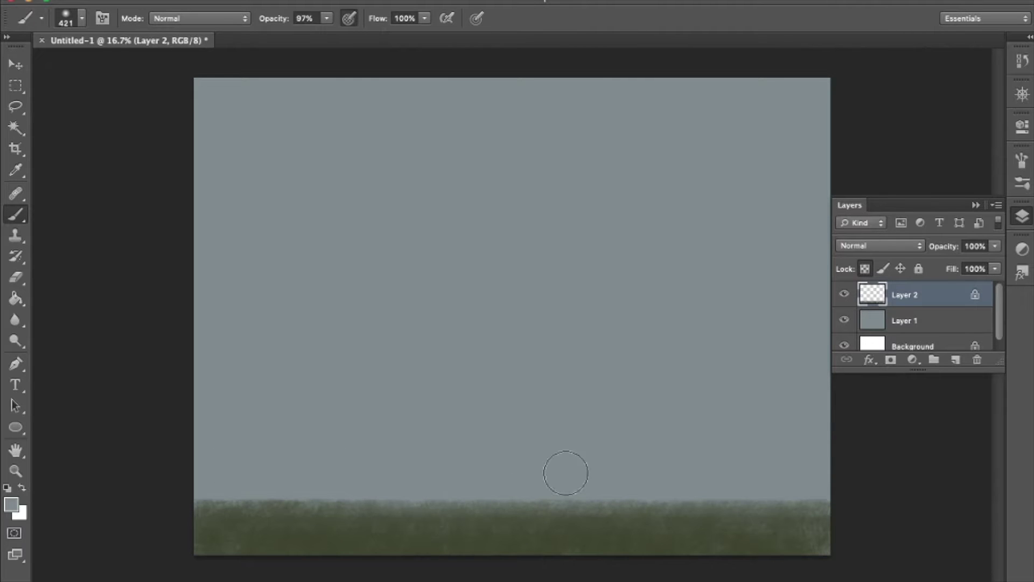
pyautogui.press(']')
pyautogui.press(']')
pyautogui.press(']')
pyautogui.press(']')
pyautogui.press(']')
pyautogui.press(']')
pyautogui.press('/')
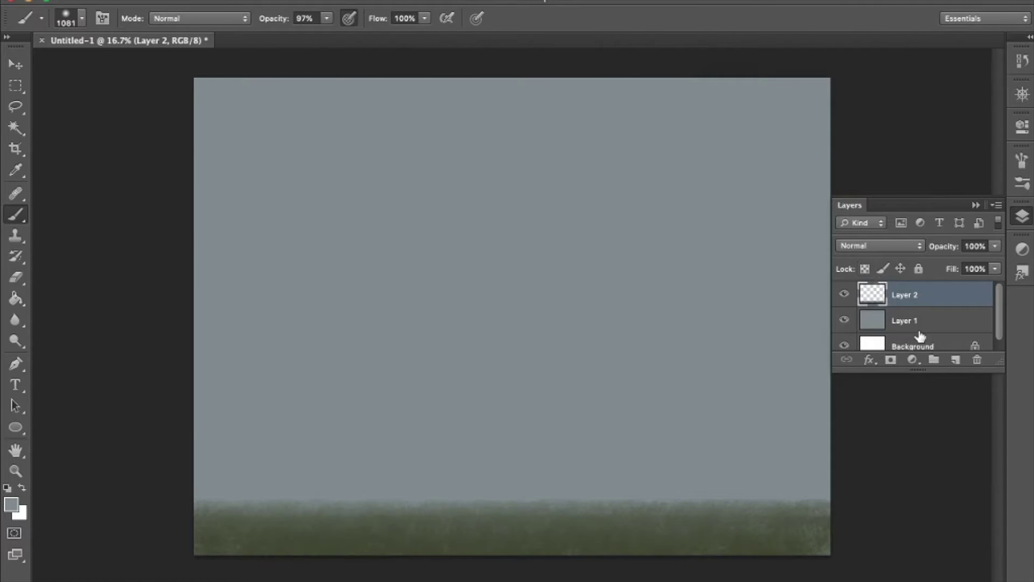
# Step: On a new layer behind the ground, paint blue-grey mountains along the horizon using the 79 px diamond brush preset, enlarged
pyautogui.hotkey('ctrl', 'shift', 'alt', 'n')
pyautogui.click(82, 19)
pyautogui.doubleClick(111, 424)
pyautogui.click(1022, 161)
pyautogui.click(11, 504)
pyautogui.click(693, 138)
pyautogui.moveTo(497, 498)
pyautogui.mouseDown()
pyautogui.moveTo(528, 477)
pyautogui.moveTo(531, 490)
pyautogui.moveTo(577, 492)
pyautogui.moveTo(504, 506)
pyautogui.moveTo(205, 500)
pyautogui.mouseUp()
pyautogui.moveTo(615, 496); pyautogui.dragTo(830, 501)
# Step: Refine the outlines and bases of the blue-grey mountains with the diamond brush at about 100 to 119 px
pyautogui.scroll(-5, 612, 60)
pyautogui.scroll(5, 544, 434)
pyautogui.scroll(5, 544, 434)
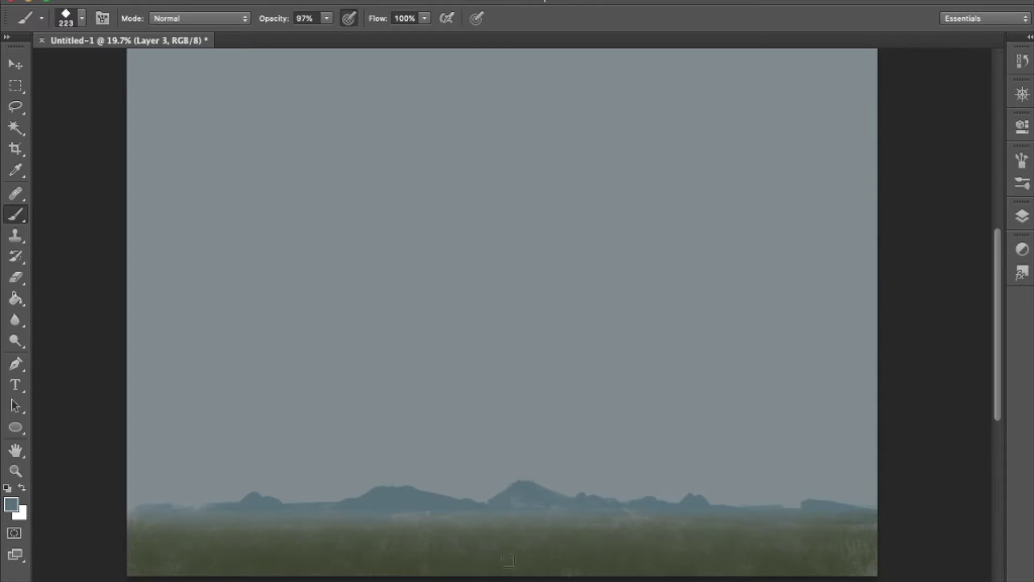
pyautogui.press('[')
pyautogui.press('[')
pyautogui.press('[')
pyautogui.press('[')
pyautogui.press('[')
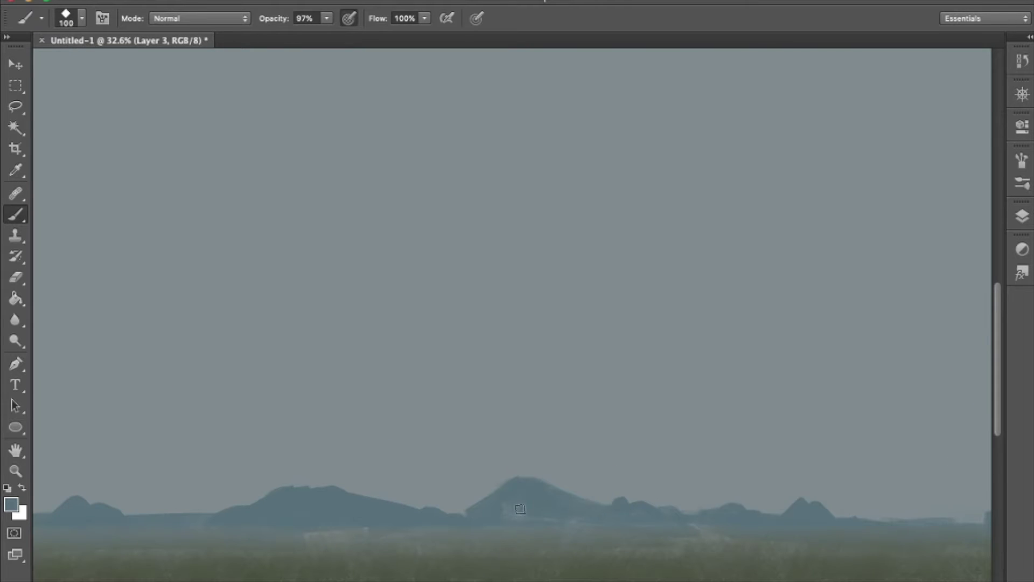
pyautogui.press(']')
pyautogui.scroll(-1, 197, 516)
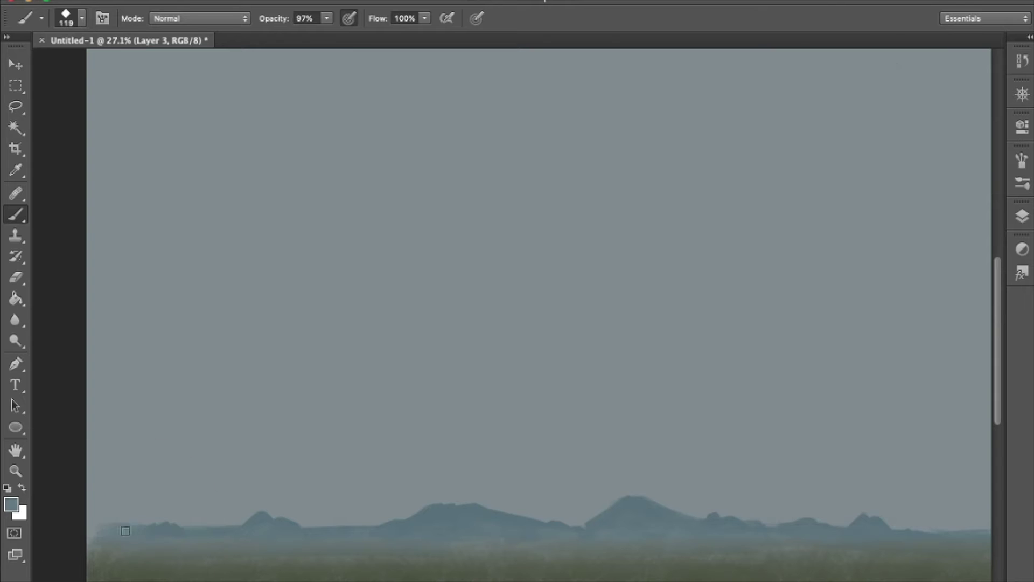
# Step: Add a layer below Layer 3 and paint a paler, more distant mountain range along the horizon
pyautogui.click(1024, 225)
pyautogui.press(']')
pyautogui.press(']')
pyautogui.press(']')
pyautogui.moveTo(379, 529); pyautogui.dragTo(92, 525)
pyautogui.moveTo(738, 512); pyautogui.dragTo(951, 530)
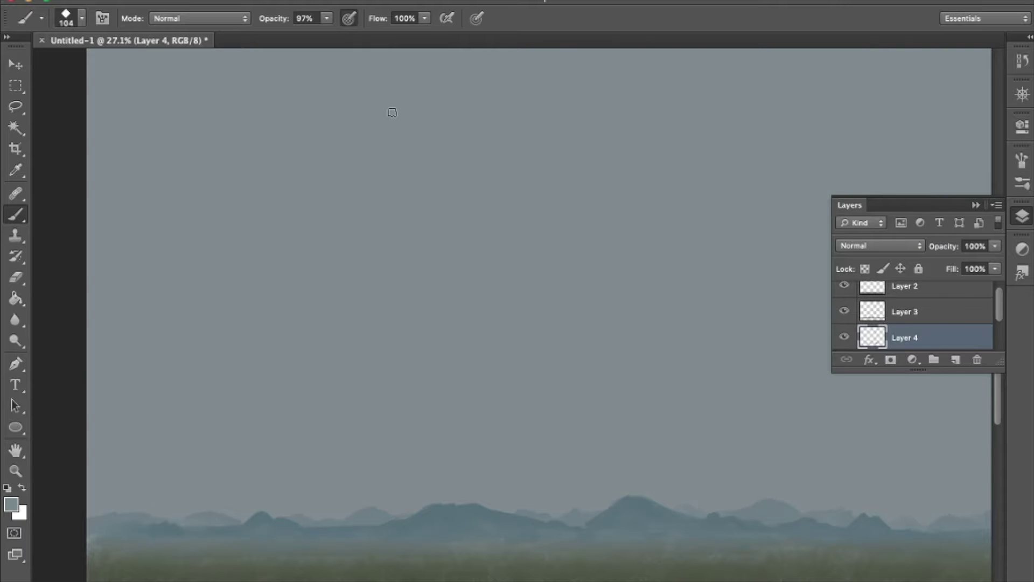
# Step: Return to Layer 3 and add small ridges and foothills to the left half of the nearer mountains with a 44 px brush
pyautogui.hotkey('alt', ']')
pyautogui.scroll(5, 353, 491)
pyautogui.press('[')
pyautogui.press('[')
pyautogui.press('[')
pyautogui.press('[')
pyautogui.press('[')
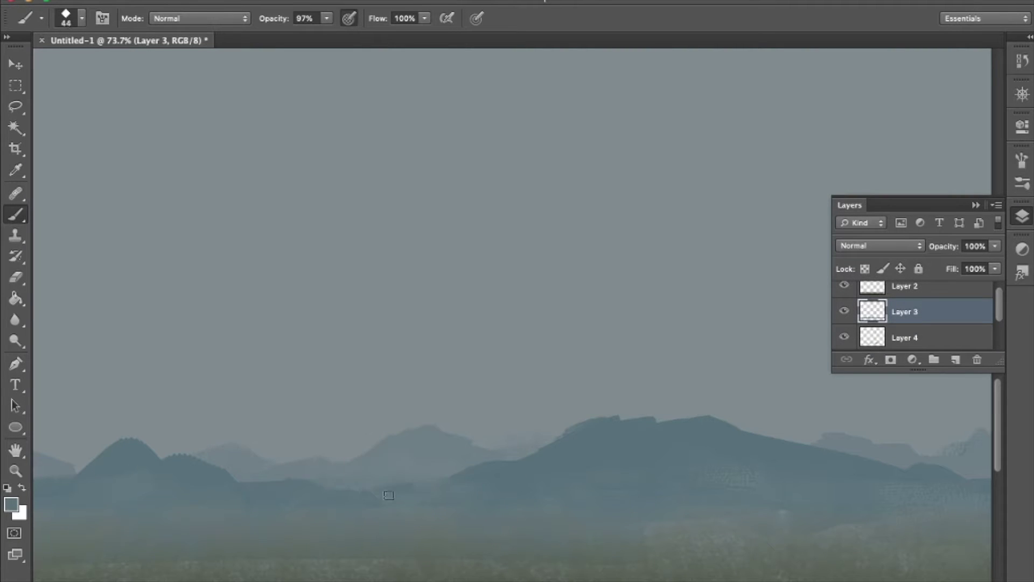
pyautogui.scroll(3, 455, 426)
pyautogui.scroll(-4, 355, 358)
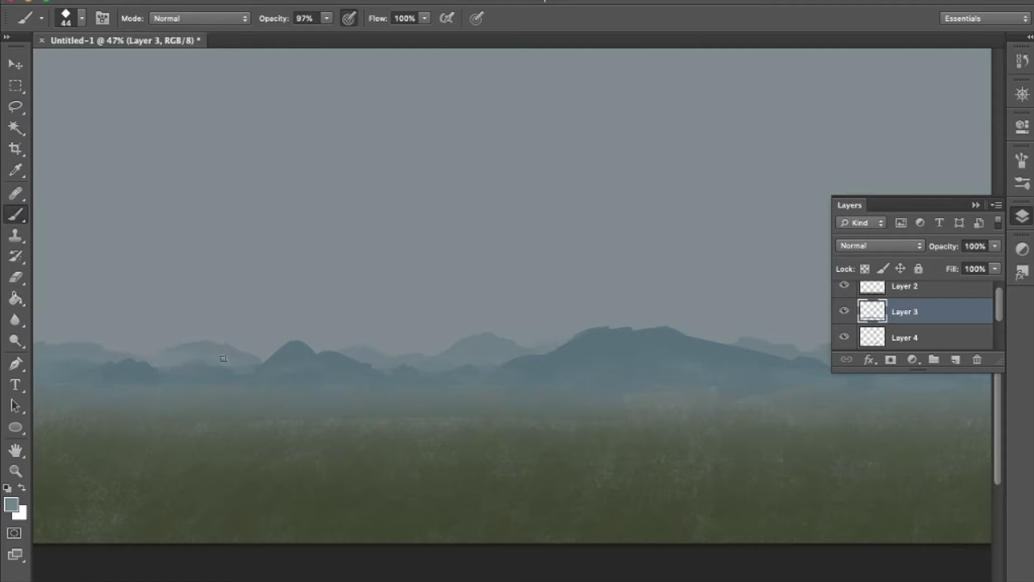
pyautogui.scroll(-2, 141, 353)
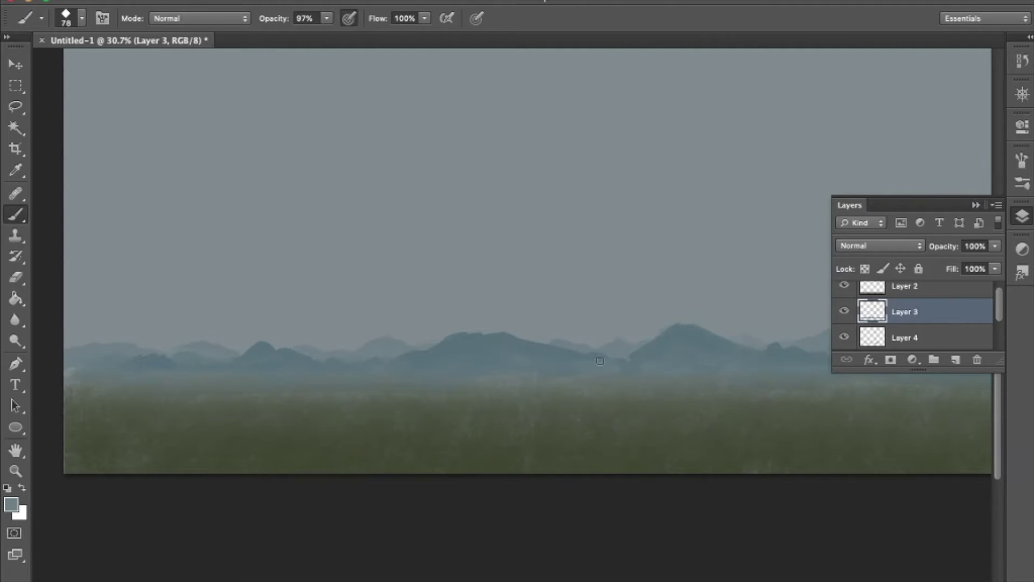
# Step: Refine the foothills in the right half of the nearer mountain range on Layer 3
pyautogui.hscroll(10, 625, 389)
pyautogui.moveTo(447, 349); pyautogui.dragTo(313, 367)
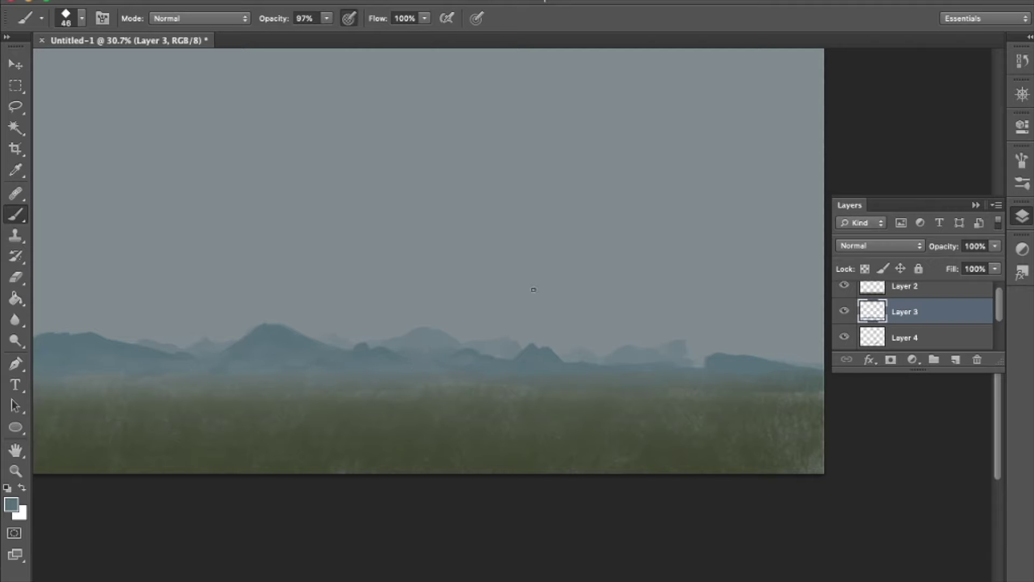
pyautogui.scroll(-2, 533, 289)
# Step: Add a layer above the ground and block in a reddish-brown rock formation at the lower left of the canvas
pyautogui.click(955, 359)
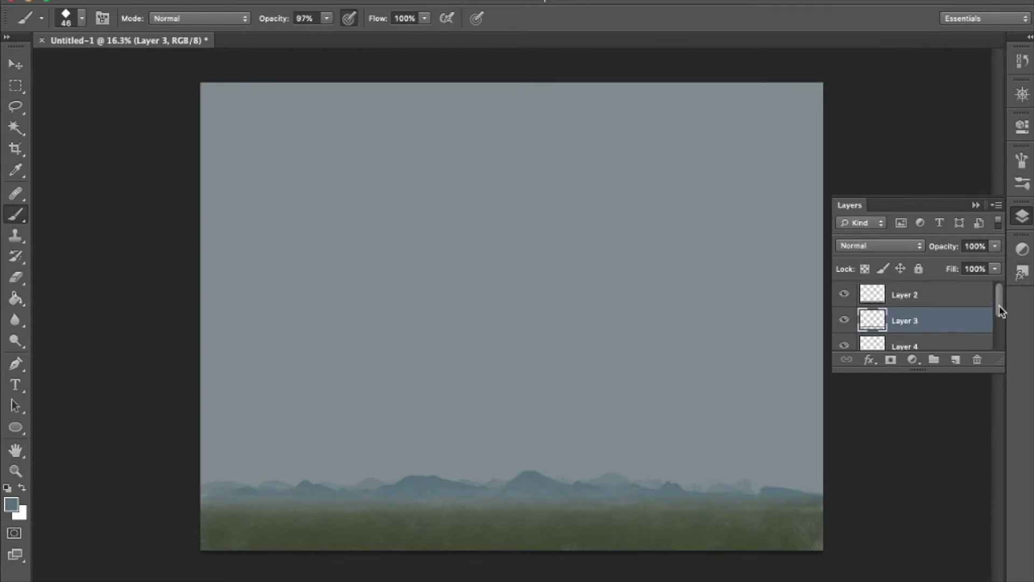
pyautogui.click(65, 18)
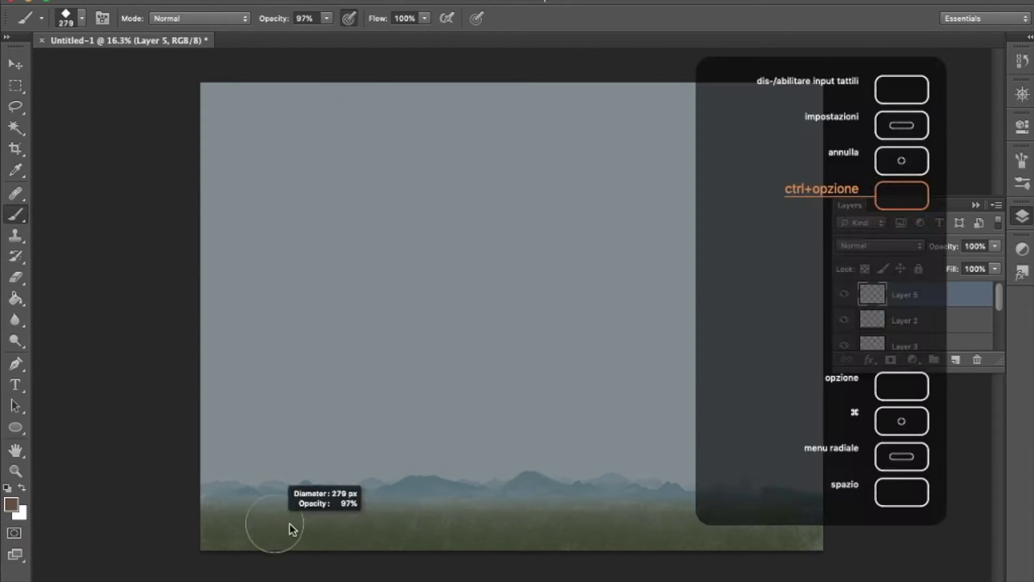
pyautogui.moveTo(288, 528)
pyautogui.mouseDown()
pyautogui.moveTo(343, 531)
pyautogui.moveTo(312, 545)
pyautogui.mouseUp()
pyautogui.moveTo(242, 536); pyautogui.dragTo(266, 526)
pyautogui.keyDown('alt'); pyautogui.click(266, 525); pyautogui.keyUp('alt')
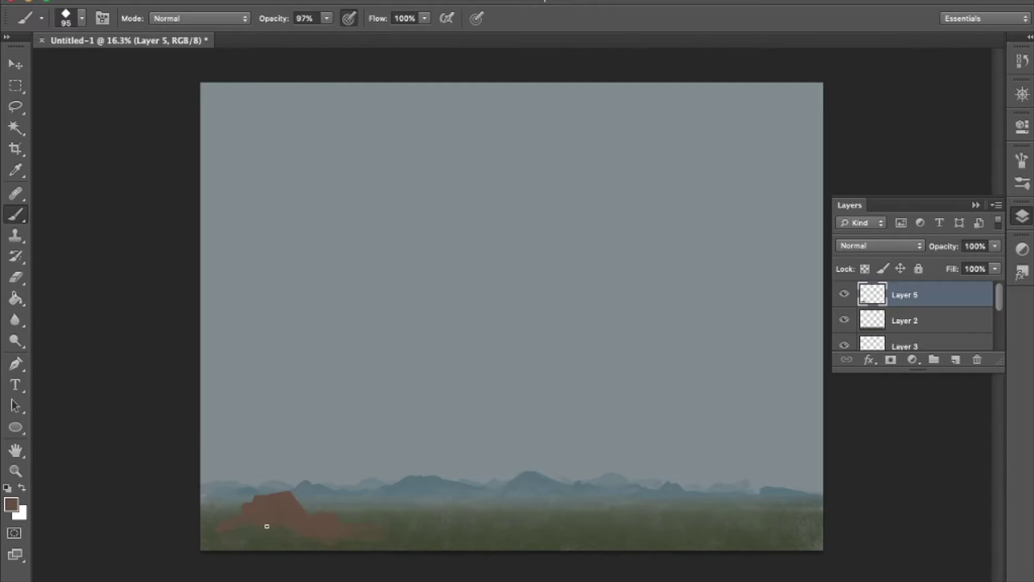
# Step: Roughen the top edge of the rock formation with a textured brush
pyautogui.scroll(3, 269, 544)
pyautogui.click(66, 18)
pyautogui.press('Return')
pyautogui.moveTo(332, 408); pyautogui.dragTo(339, 414)
pyautogui.moveTo(280, 389); pyautogui.dragTo(337, 392)
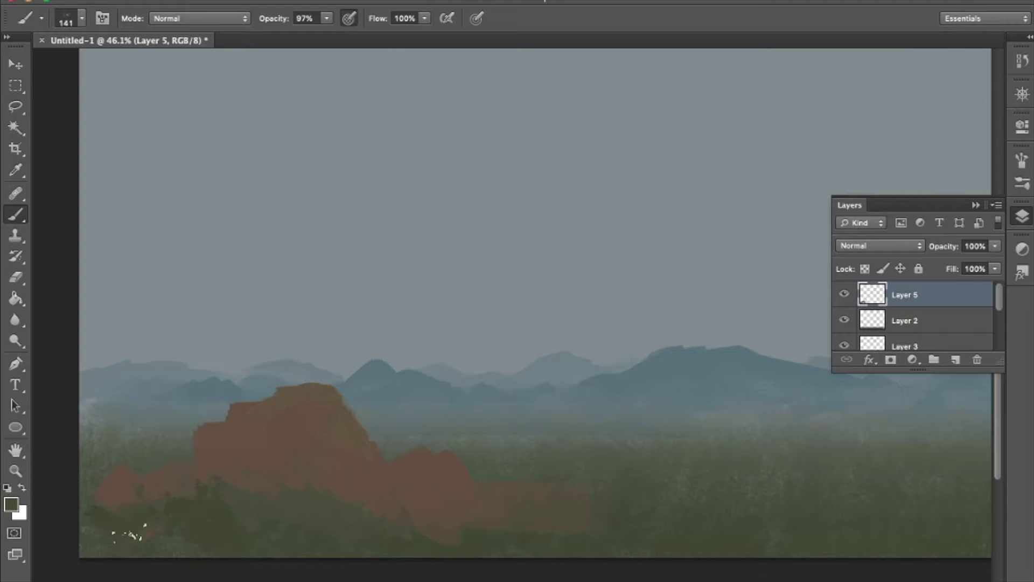
# Step: Paint dark green bushes around the base of the rock formation with the textured brush
pyautogui.moveTo(477, 517); pyautogui.dragTo(461, 501)
pyautogui.moveTo(373, 535); pyautogui.dragTo(388, 540)
pyautogui.moveTo(286, 539); pyautogui.dragTo(226, 563)
pyautogui.scroll(-5, 523, 537)
pyautogui.scroll(6, 419, 150)
pyautogui.scroll(-6, 246, 536)
pyautogui.scroll(5, 247, 535)
# Step: Reshape the rock formation's peaks and body with reddish-brown textured strokes
pyautogui.moveTo(342, 458); pyautogui.dragTo(332, 457)
pyautogui.moveTo(270, 429); pyautogui.dragTo(377, 371)
pyautogui.moveTo(371, 458)
pyautogui.mouseDown()
pyautogui.moveTo(381, 484)
pyautogui.moveTo(265, 438)
pyautogui.mouseUp()
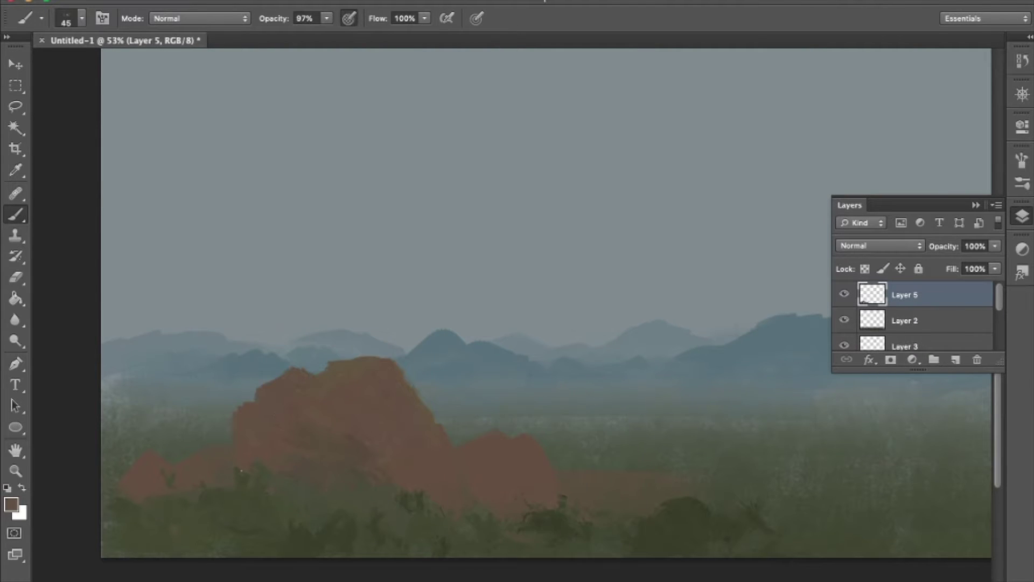
pyautogui.press('Return')
# Step: Paint grey-blue shadow areas and crevices into the rock formation
pyautogui.moveTo(380, 468)
pyautogui.mouseDown()
pyautogui.moveTo(349, 443)
pyautogui.moveTo(377, 415)
pyautogui.mouseUp()
pyautogui.keyDown('alt'); pyautogui.click(410, 408); pyautogui.keyUp('alt')
pyautogui.moveTo(324, 500)
pyautogui.mouseDown()
pyautogui.moveTo(323, 424)
pyautogui.moveTo(302, 423)
pyautogui.mouseUp()
pyautogui.keyDown('alt'); pyautogui.click(144, 491); pyautogui.keyUp('alt')
pyautogui.moveTo(189, 489)
pyautogui.mouseDown()
pyautogui.moveTo(461, 111)
pyautogui.moveTo(271, 381)
pyautogui.mouseUp()
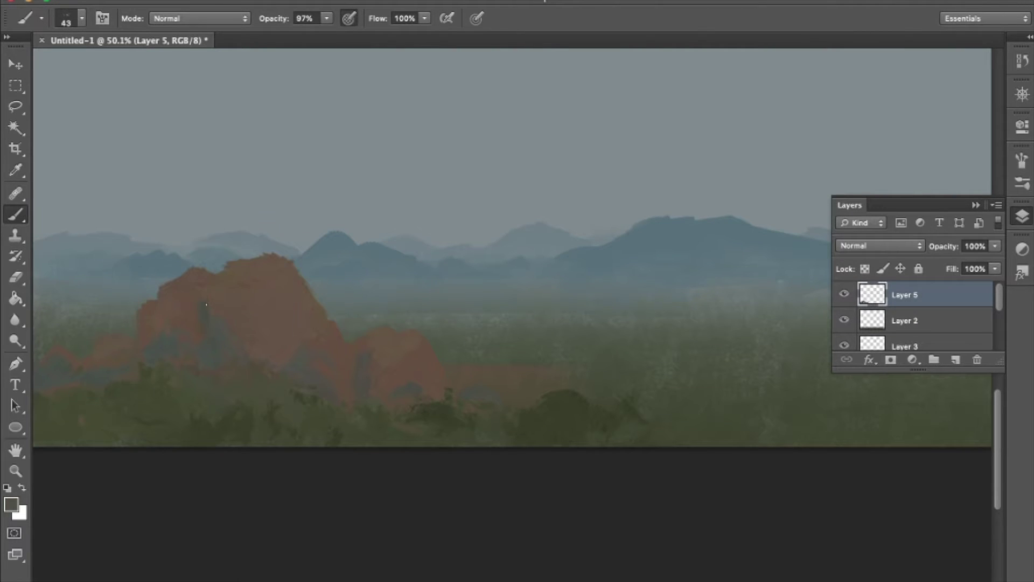
# Step: Blend the rock's shadows and brown faces with different textured brushes and colours sampled from the painting
pyautogui.press(']')
pyautogui.press(']')
pyautogui.press(']')
pyautogui.press(']')
pyautogui.rightClick(310, 386)
pyautogui.doubleClick(163, 428)
pyautogui.keyDown('alt'); pyautogui.click(249, 392); pyautogui.keyUp('alt')
pyautogui.rightClick(250, 393)
pyautogui.doubleClick(116, 459)
pyautogui.moveTo(253, 377); pyautogui.dragTo(263, 375)
pyautogui.scroll(-3, 142, 349)
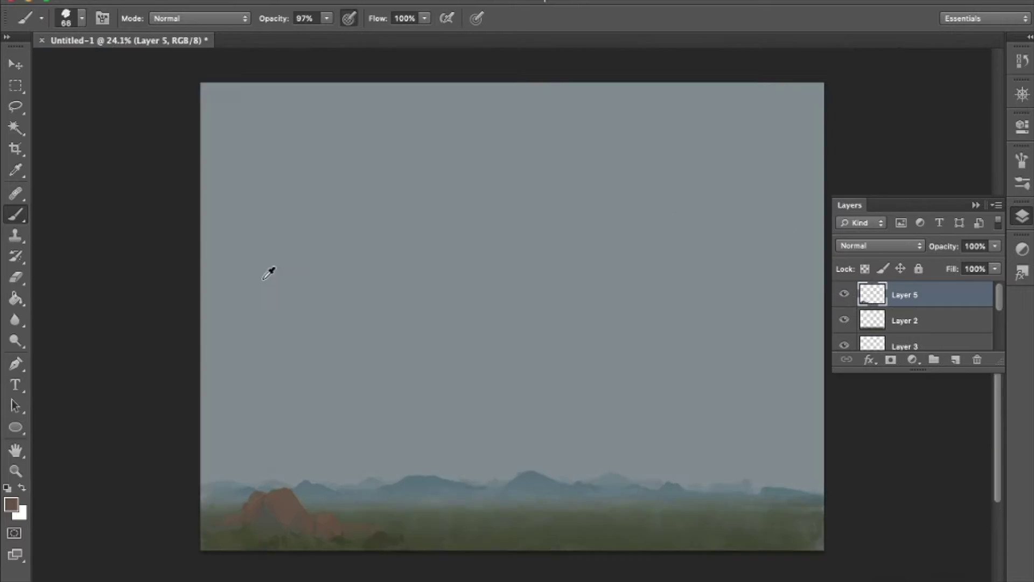
# Step: Darken the rock and bushes on Layer 5 with an image tonal adjustment
pyautogui.scroll(4, 270, 270)
pyautogui.scroll(-4, 266, 412)
pyautogui.scroll(3, 265, 411)
pyautogui.press(']')
pyautogui.press(']')
pyautogui.press(']')
pyautogui.press(']')
pyautogui.press(']')
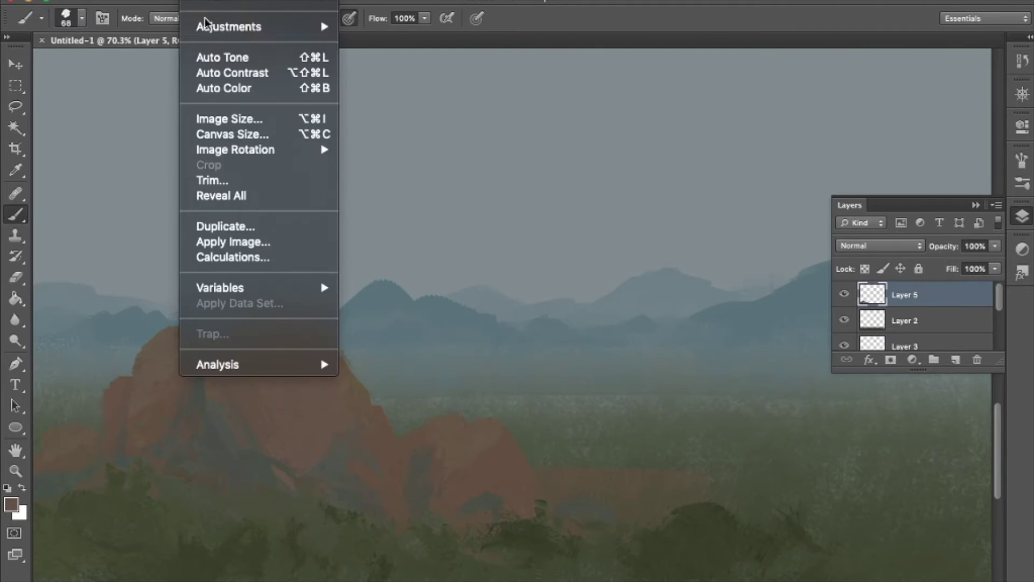
pyautogui.click(366, 33)
pyautogui.moveTo(146, 203); pyautogui.dragTo(157, 203)
pyautogui.moveTo(248, 203); pyautogui.dragTo(256, 203)
pyautogui.press('Return')
# Step: Paint lighter brown highlights on the upper faces of both rock masses with a brush of about 31 to 48 px
pyautogui.scroll(-2, 287, 507)
pyautogui.scroll(3, 360, 372)
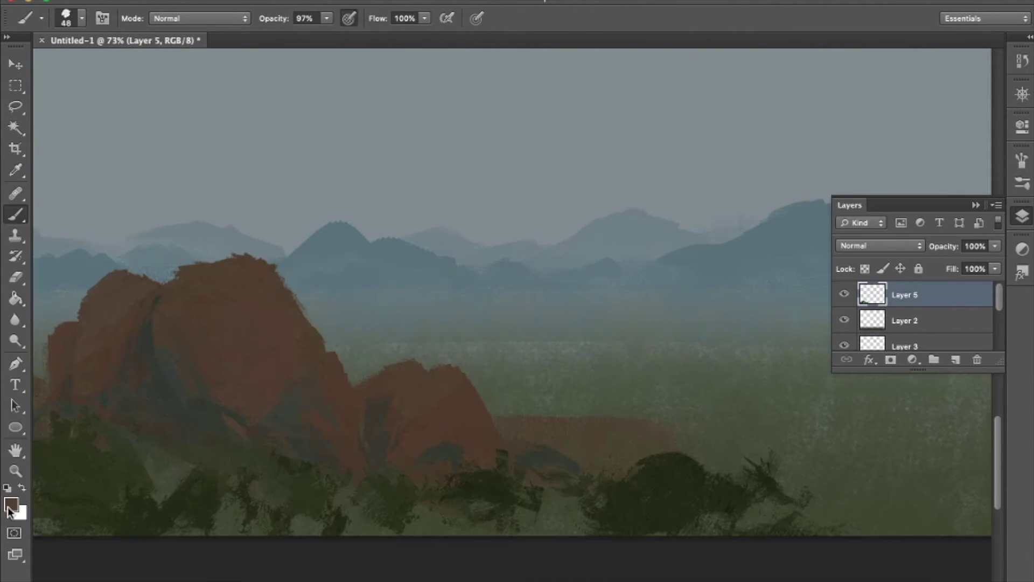
pyautogui.moveTo(273, 361); pyautogui.dragTo(253, 301)
pyautogui.press('[')
pyautogui.press('[')
pyautogui.press('[')
pyautogui.press('[')
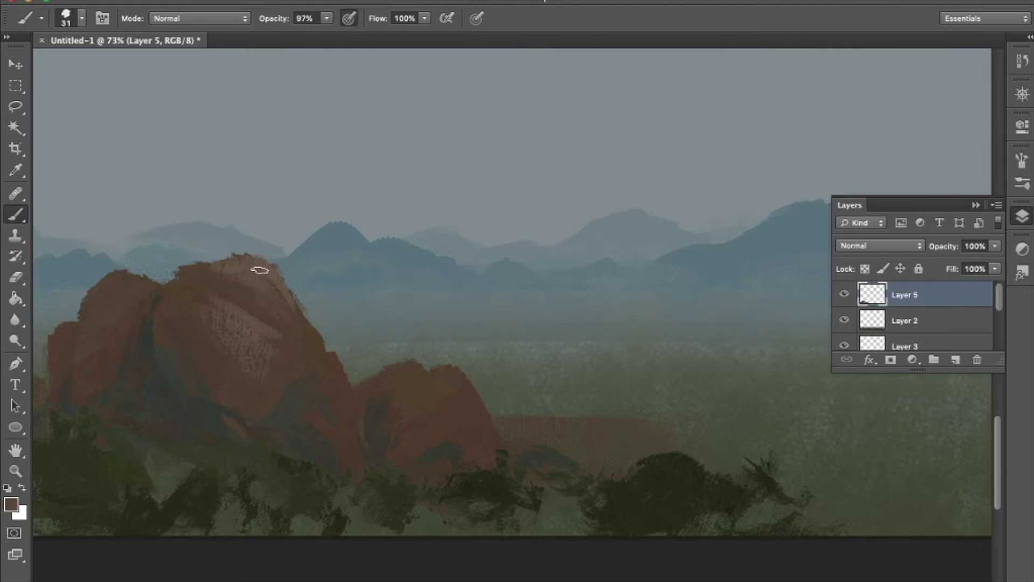
pyautogui.press(']')
pyautogui.press(']')
pyautogui.press(']')
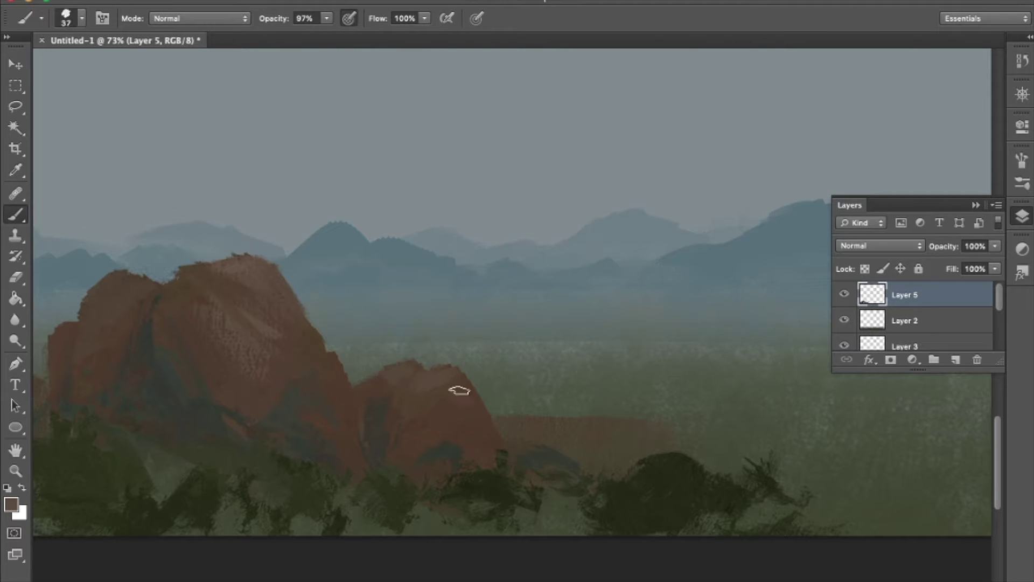
# Step: Add darker foliage in front of the rocks with a textured brush of about 153 px in a sampled dark colour
pyautogui.scroll(-5, 473, 214)
pyautogui.scroll(4, 325, 533)
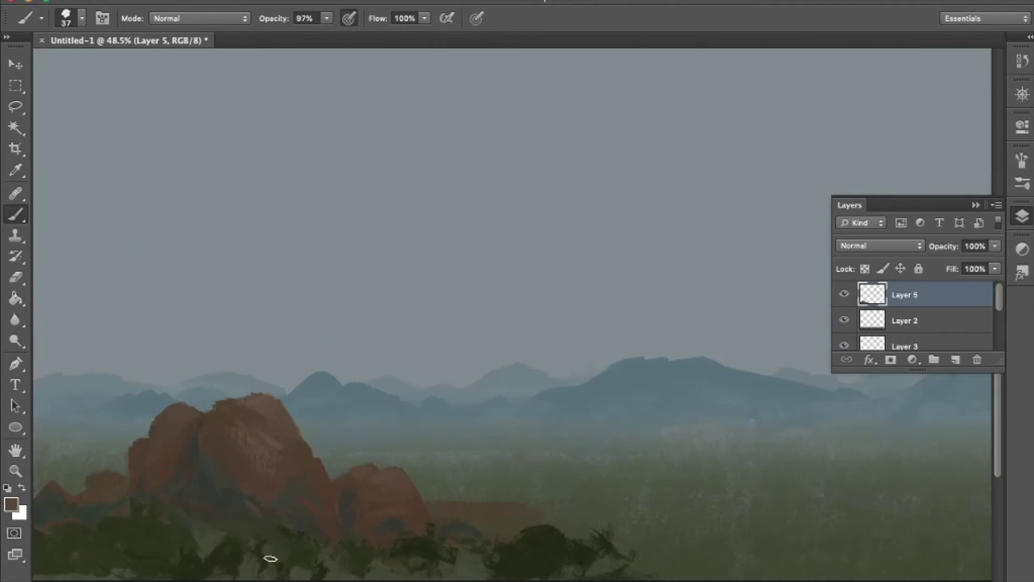
pyautogui.keyDown('alt'); pyautogui.click(173, 461); pyautogui.keyUp('alt')
pyautogui.press(']')
pyautogui.press(']')
pyautogui.press(']')
pyautogui.press(']')
pyautogui.press(']')
pyautogui.press(']')
pyautogui.press('i')
pyautogui.click(416, 447)
pyautogui.press('Return')
pyautogui.press('b')
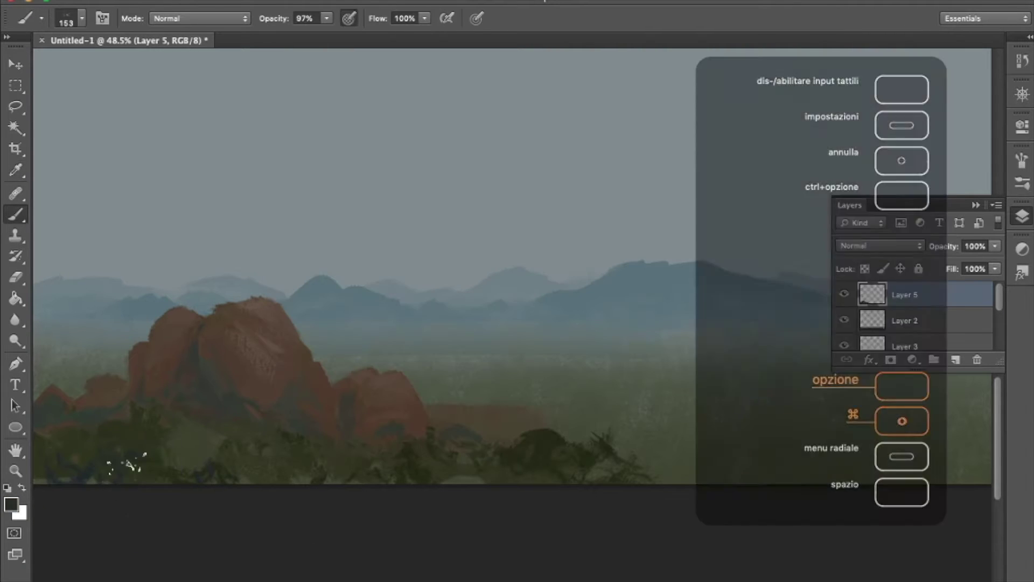
# Step: Extend the dark bushes along the whole lower edge of the canvas with a 227 px textured brush
pyautogui.scroll(-5, 323, 474)
pyautogui.press(']')
pyautogui.moveTo(493, 490)
pyautogui.mouseDown()
pyautogui.moveTo(562, 489)
pyautogui.moveTo(518, 484)
pyautogui.mouseUp()
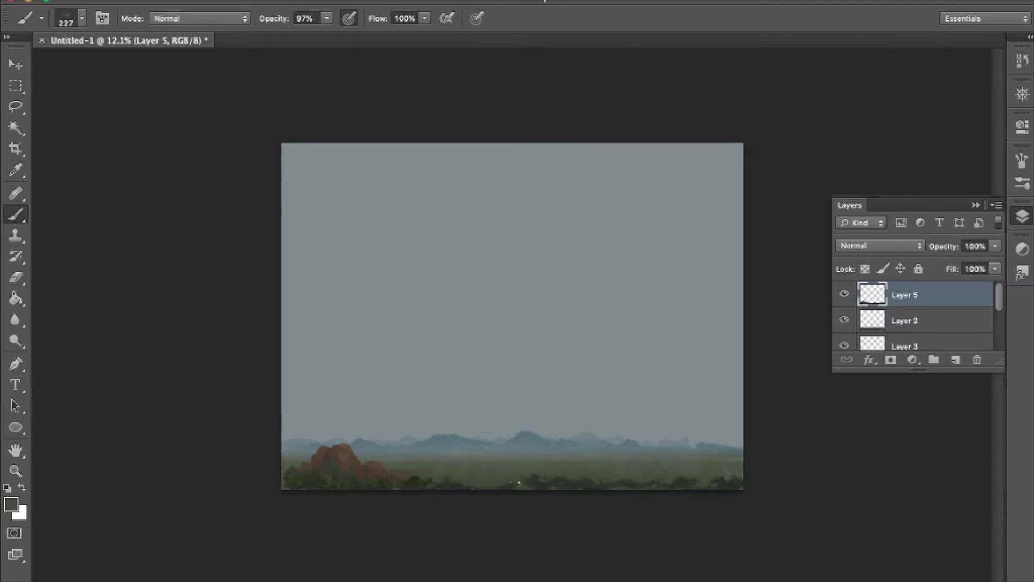
# Step: Prepare a layer between Layer 4 and Layer 1 in Color Dodge mode and choose a large soft brush
pyautogui.scroll(2, 592, 481)
pyautogui.moveTo(916, 295); pyautogui.dragTo(916, 321)
pyautogui.hotkey('ctrl', '0')
pyautogui.rightClick(227, 230)
pyautogui.doubleClick(111, 345)
pyautogui.hotkey('shift', 'alt', 'd')
# Step: Try orange and pink glow strokes above the right side of the horizon on the Color Dodge layer, and delete that layer
pyautogui.click(11, 504)
pyautogui.click(649, 141)
pyautogui.moveTo(467, 413); pyautogui.dragTo(642, 415)
pyautogui.click(11, 504)
pyautogui.click(679, 140)
pyautogui.moveTo(576, 414); pyautogui.dragTo(695, 412)
pyautogui.moveTo(539, 412)
pyautogui.mouseDown()
pyautogui.moveTo(700, 409)
pyautogui.moveTo(484, 416)
pyautogui.mouseUp()
pyautogui.click(11, 504)
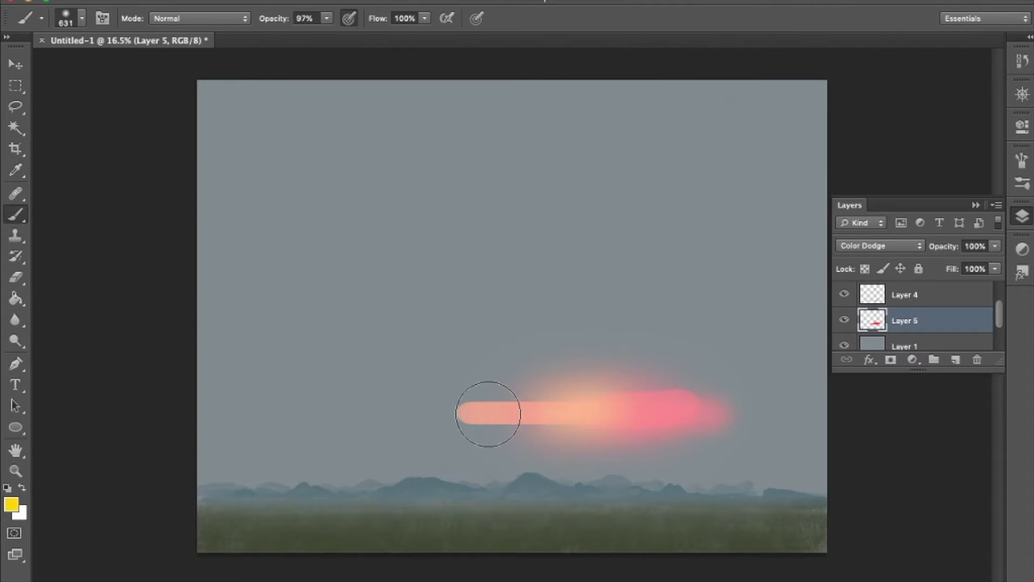
pyautogui.click(977, 360)
# Step: On a new Color Dodge layer, paint a soft pink-red glow above the right horizon that tapers towards the centre
pyautogui.click(10, 504)
pyautogui.click(956, 360)
pyautogui.moveTo(619, 409); pyautogui.dragTo(693, 372)
pyautogui.hotkey('shift', 'alt', 'd')
pyautogui.press('[')
pyautogui.press('[')
pyautogui.press('[')
pyautogui.press('[')
pyautogui.press('[')
pyautogui.moveTo(674, 418); pyautogui.dragTo(448, 412)
pyautogui.click(695, 414)
# Step: Add a new layer above the glow and paint rough grey cloud texture across the upper sky with a textured brush
pyautogui.hotkey('ctrl', 'shift', 'alt', 'n')
pyautogui.click(81, 18)
pyautogui.doubleClick(112, 408)
pyautogui.moveTo(693, 240)
pyautogui.mouseDown()
pyautogui.moveTo(667, 179)
pyautogui.moveTo(792, 170)
pyautogui.moveTo(508, 268)
pyautogui.moveTo(259, 227)
pyautogui.mouseUp()
# Step: Paint pink cloud streaks over the glow and across the left sky with a different textured brush
pyautogui.click(82, 17)
pyautogui.doubleClick(85, 346)
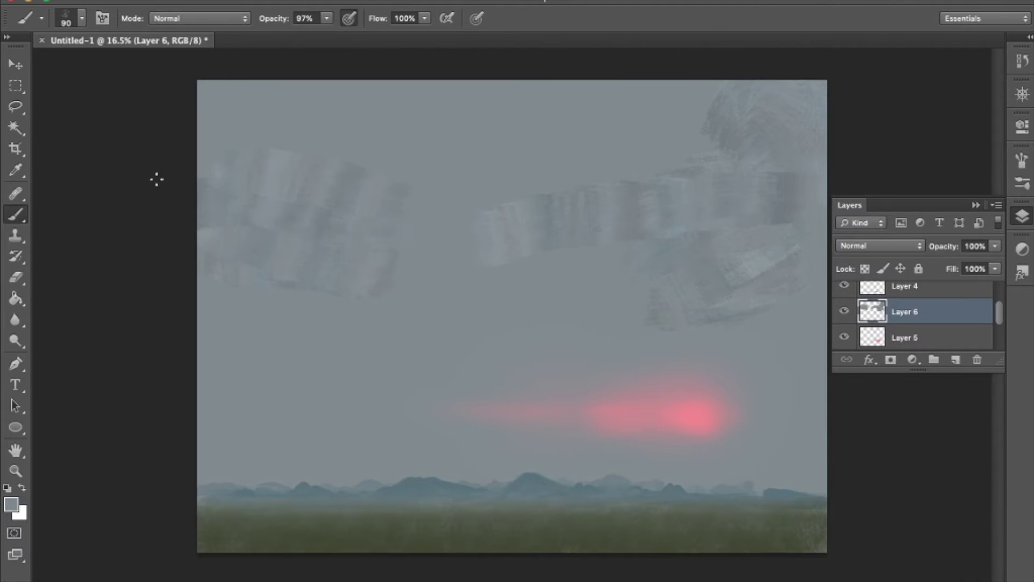
pyautogui.click(81, 18)
pyautogui.press('Return')
pyautogui.press('F7')
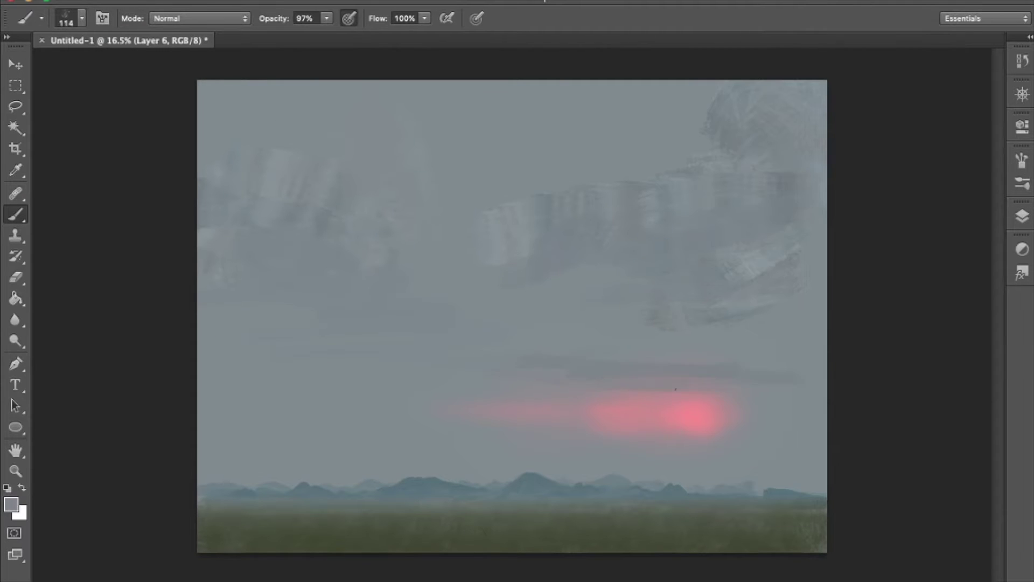
pyautogui.moveTo(636, 396); pyautogui.dragTo(394, 356)
pyautogui.moveTo(409, 319); pyautogui.dragTo(200, 313)
pyautogui.moveTo(388, 340); pyautogui.dragTo(227, 337)
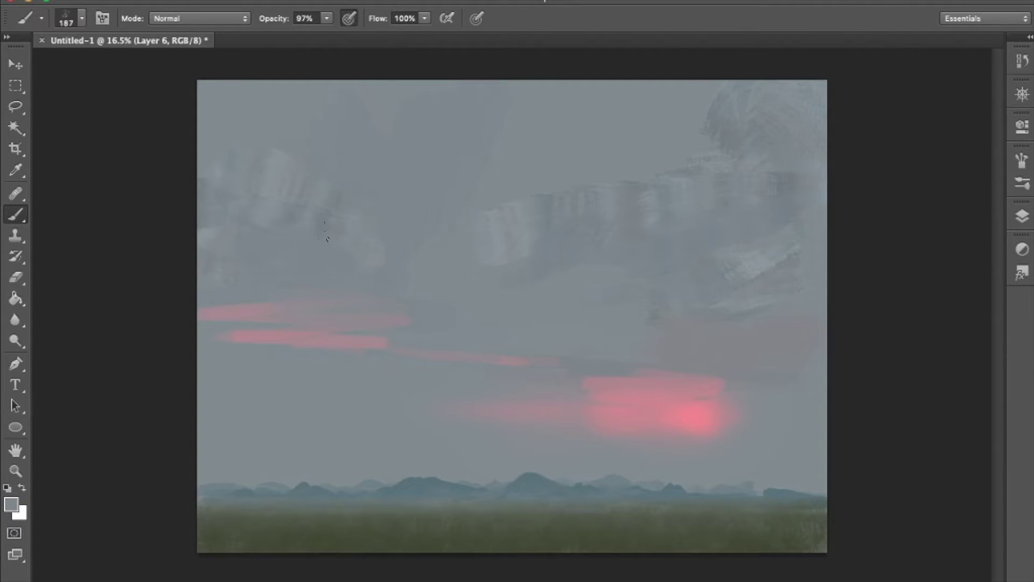
# Step: Paint a dark grey cloud mass in the upper-left sky, extending down to the pink streaks
pyautogui.click(11, 504)
pyautogui.click(697, 140)
pyautogui.moveTo(210, 108)
pyautogui.mouseDown()
pyautogui.moveTo(231, 224)
pyautogui.moveTo(334, 296)
pyautogui.mouseUp()
pyautogui.moveTo(215, 313); pyautogui.dragTo(388, 317)
# Step: Blend the upper part of the left dark cloud with an enlarged brush in a sampled grey
pyautogui.keyDown('alt'); pyautogui.click(315, 232); pyautogui.keyUp('alt')
pyautogui.press(']')
pyautogui.press(']')
pyautogui.press(']')
pyautogui.press(']')
pyautogui.press(']')
pyautogui.press(']')
pyautogui.press(']')
pyautogui.press(']')
pyautogui.moveTo(324, 129)
pyautogui.mouseDown()
pyautogui.moveTo(353, 249)
pyautogui.moveTo(372, 115)
pyautogui.moveTo(214, 223)
pyautogui.moveTo(306, 155)
pyautogui.mouseUp()
# Step: Paint a large dark grey cloud and thinner bands beneath it on the right side of the sky, above the glow
pyautogui.keyDown('alt'); pyautogui.click(306, 155); pyautogui.keyUp('alt')
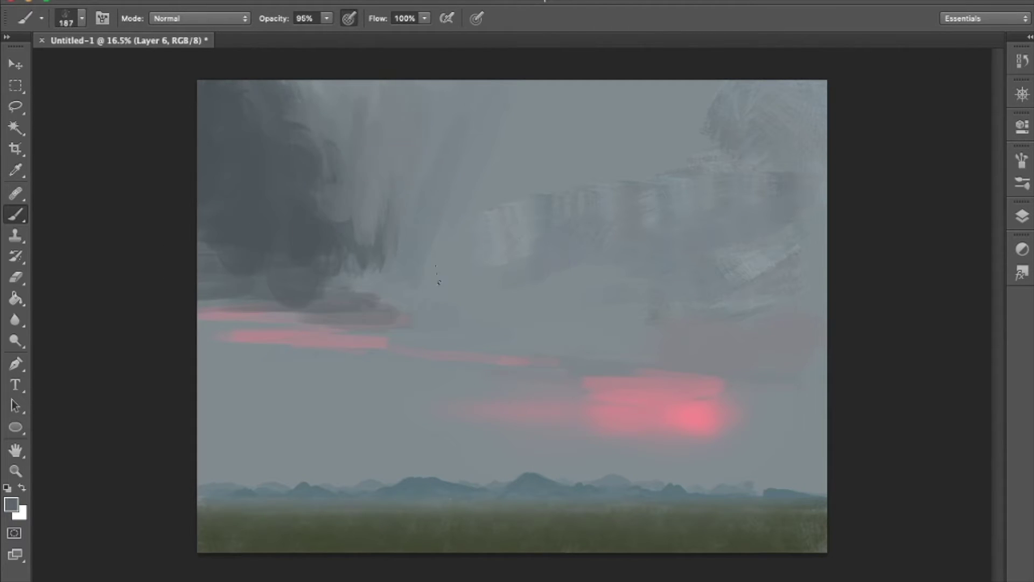
pyautogui.press('[')
pyautogui.moveTo(442, 309); pyautogui.dragTo(587, 245)
pyautogui.moveTo(539, 291); pyautogui.dragTo(762, 277)
pyautogui.moveTo(544, 324); pyautogui.dragTo(754, 323)
pyautogui.moveTo(818, 339)
pyautogui.mouseDown()
pyautogui.moveTo(753, 370)
pyautogui.moveTo(517, 371)
pyautogui.mouseUp()
# Step: Paint a sampled pink streak under the right-hand dark cloud with a brush of about 90 px
pyautogui.press('[')
pyautogui.press('[')
pyautogui.press('[')
pyautogui.press('[')
pyautogui.press('[')
pyautogui.keyDown('alt'); pyautogui.click(750, 393); pyautogui.keyUp('alt')
pyautogui.moveTo(555, 331); pyautogui.dragTo(673, 331)
# Step: Add pink streaks around the glow and across the lower left sky, with a muted grey-pink band above them
pyautogui.keyDown('alt'); pyautogui.click(695, 317); pyautogui.keyUp('alt')
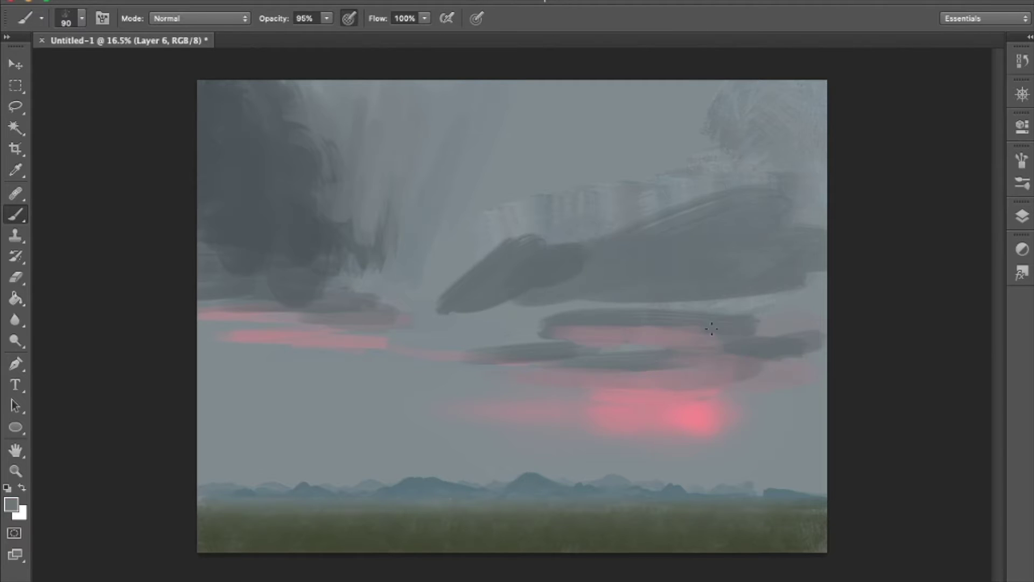
pyautogui.moveTo(242, 385)
pyautogui.mouseDown()
pyautogui.moveTo(556, 431)
pyautogui.moveTo(531, 424)
pyautogui.mouseUp()
pyautogui.keyDown('alt'); pyautogui.click(718, 438); pyautogui.keyUp('alt')
pyautogui.moveTo(808, 410); pyautogui.dragTo(757, 415)
pyautogui.moveTo(671, 398)
pyautogui.mouseDown()
pyautogui.moveTo(780, 374)
pyautogui.moveTo(761, 373)
pyautogui.mouseUp()
pyautogui.moveTo(695, 372); pyautogui.dragTo(822, 366)
pyautogui.keyDown('alt'); pyautogui.click(819, 385); pyautogui.keyUp('alt')
pyautogui.moveTo(268, 356); pyautogui.dragTo(453, 378)
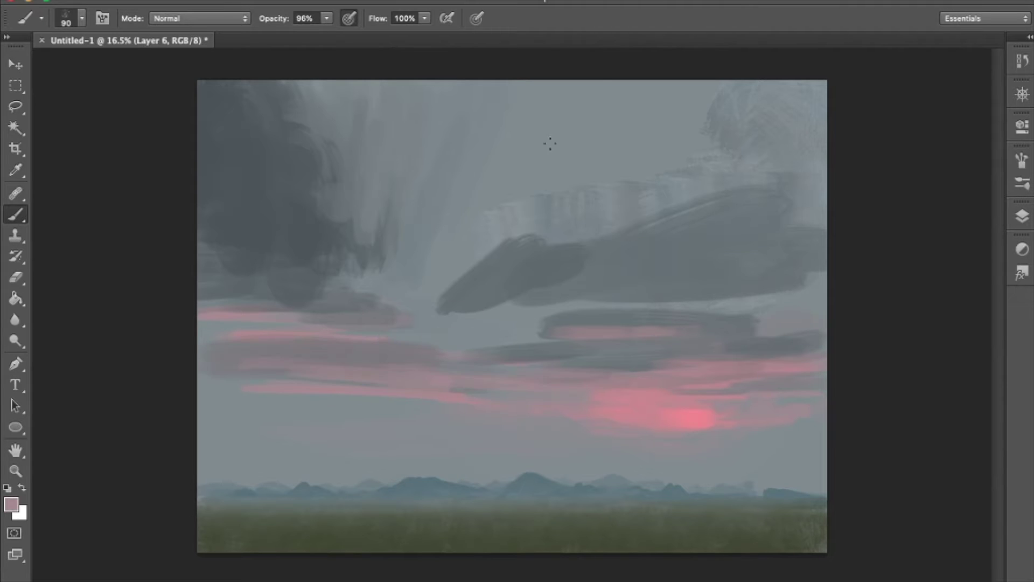
# Step: Choose a pale blue colour and paint a light opening between the clouds at the top of the sky
pyautogui.click(11, 503)
pyautogui.click(355, 214)
pyautogui.press('Return')
# Step: Spread dark grey cloud from the left mass across the centre and right of the upper sky with a large brush
pyautogui.keyDown('alt'); pyautogui.click(346, 178); pyautogui.keyUp('alt')
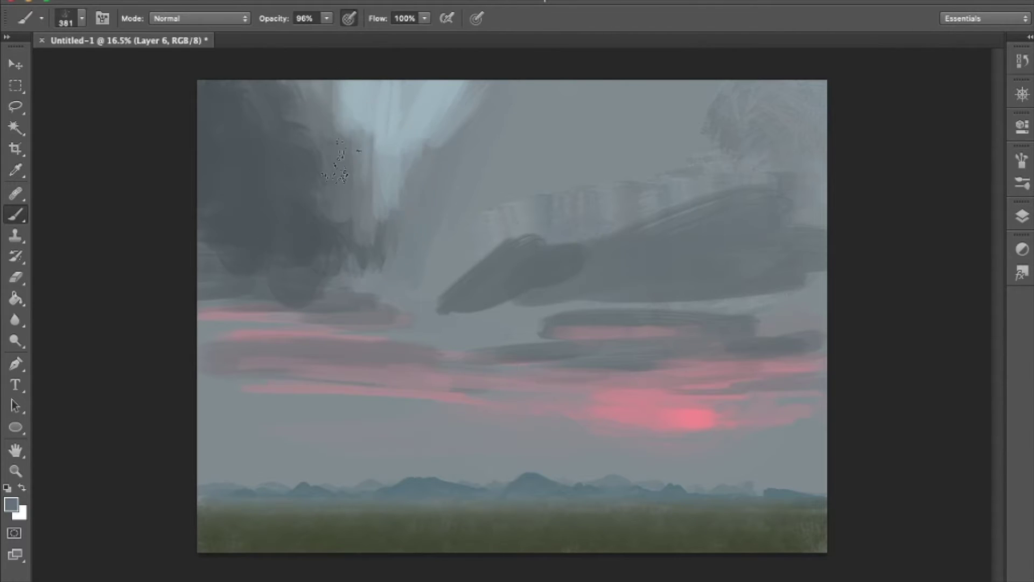
pyautogui.keyDown('alt'); pyautogui.click(330, 231); pyautogui.keyUp('alt')
pyautogui.moveTo(372, 197); pyautogui.dragTo(534, 291)
pyautogui.moveTo(716, 272)
pyautogui.mouseDown()
pyautogui.moveTo(596, 214)
pyautogui.moveTo(538, 108)
pyautogui.moveTo(454, 180)
pyautogui.moveTo(427, 160)
pyautogui.moveTo(430, 87)
pyautogui.mouseUp()
# Step: Refine the cloud edges inside the pale blue opening with a smaller brush and sampled light tones
pyautogui.press('[')
pyautogui.press('[')
pyautogui.press('[')
pyautogui.press('[')
pyautogui.press('[')
pyautogui.press('[')
pyautogui.press('[')
pyautogui.press('[')
pyautogui.keyDown('alt'); pyautogui.click(456, 110); pyautogui.keyUp('alt')
pyautogui.keyDown('alt'); pyautogui.click(431, 162); pyautogui.keyUp('alt')
pyautogui.press('[')
pyautogui.moveTo(420, 178); pyautogui.dragTo(440, 193)
# Step: Blend greys across the upper part of the pale opening with an enlarged brush in a sampled colour
pyautogui.keyDown('alt'); pyautogui.click(339, 153); pyautogui.keyUp('alt')
pyautogui.press(']')
pyautogui.press(']')
pyautogui.press(']')
pyautogui.press(']')
pyautogui.press(']')
pyautogui.press(']')
pyautogui.moveTo(355, 134)
pyautogui.mouseDown()
pyautogui.moveTo(383, 158)
pyautogui.moveTo(438, 151)
pyautogui.mouseUp()
# Step: Paint a pale highlight just below the base of the central dark cloud
pyautogui.scroll(-4, 434, 225)
pyautogui.moveTo(449, 314); pyautogui.dragTo(415, 307)
pyautogui.keyDown('alt'); pyautogui.click(452, 323); pyautogui.keyUp('alt')
pyautogui.keyDown('alt'); pyautogui.click(512, 309); pyautogui.keyUp('alt')
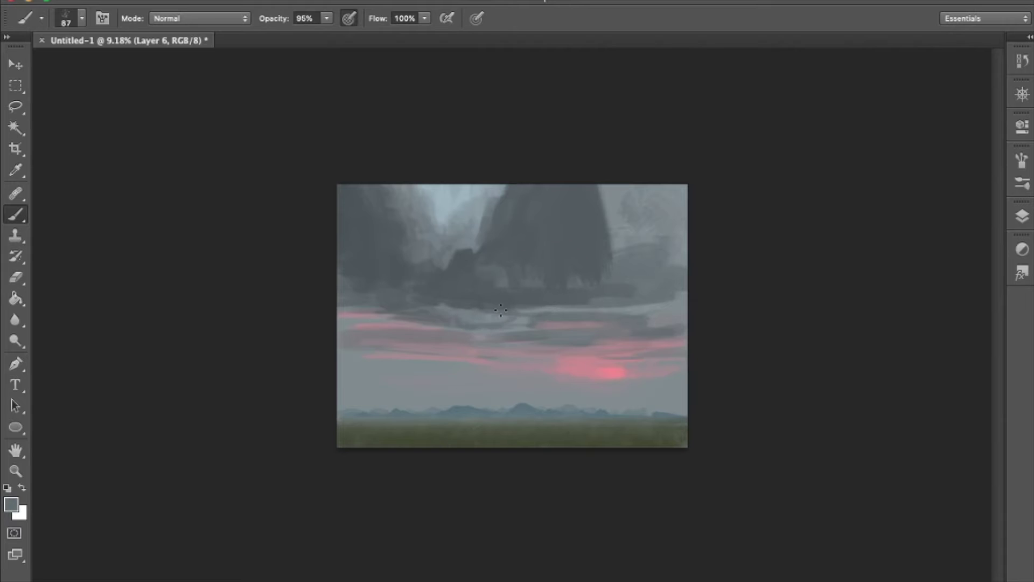
# Step: Fill the upper-right sky with dark cloud in a sampled grey
pyautogui.scroll(3, 476, 314)
pyautogui.keyDown('alt'); pyautogui.click(243, 320); pyautogui.keyUp('alt')
pyautogui.keyDown('alt'); pyautogui.click(559, 411); pyautogui.keyUp('alt')
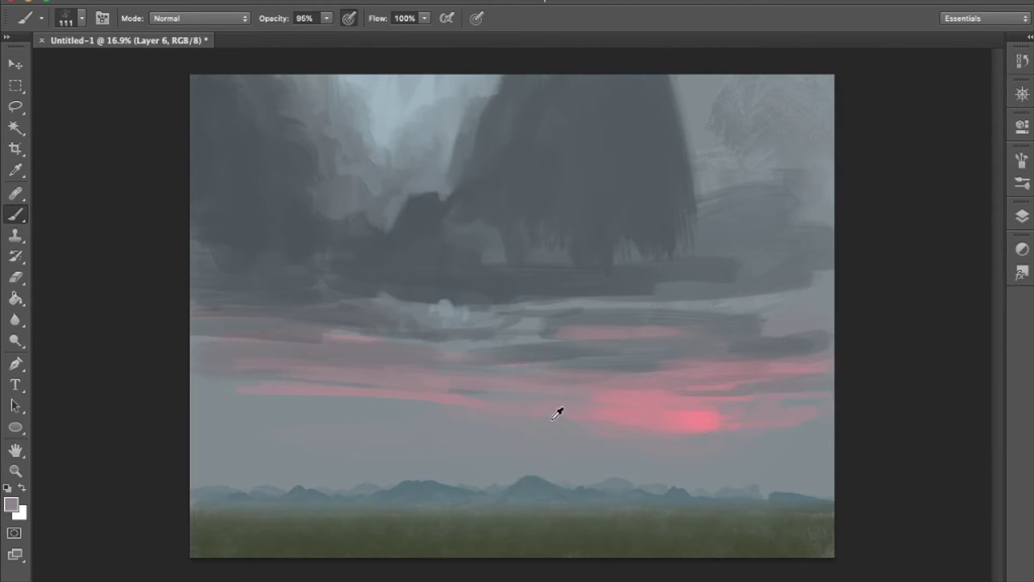
pyautogui.press('[')
pyautogui.press('[')
pyautogui.press('[')
pyautogui.press('[')
pyautogui.scroll(-4, 594, 266)
pyautogui.moveTo(594, 267); pyautogui.dragTo(619, 293)
# Step: Lighten the central cloud's edge with a sampled light grey and deepen the upper-right cloud with dark slate blue
pyautogui.keyDown('alt'); pyautogui.click(501, 227); pyautogui.keyUp('alt')
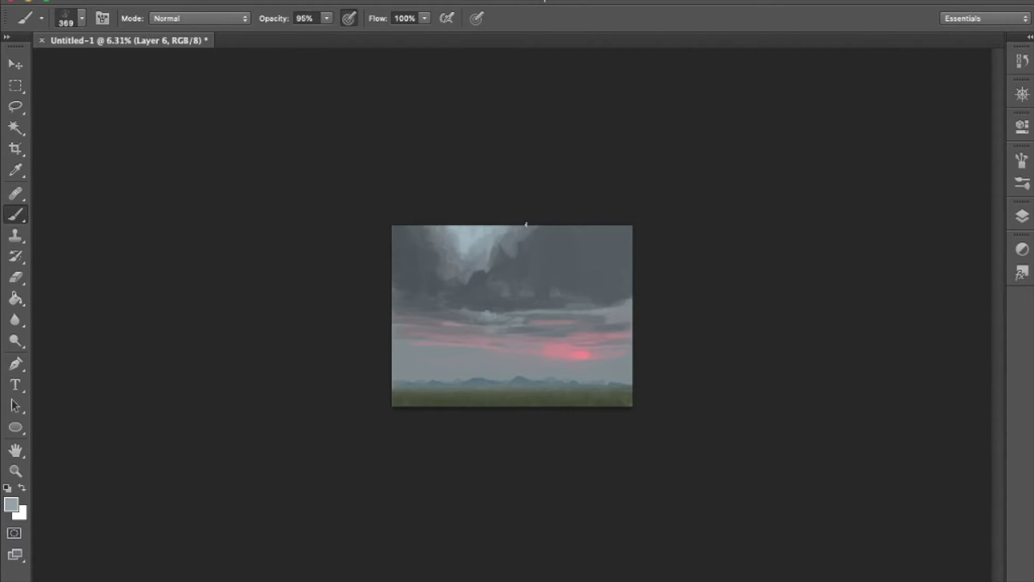
pyautogui.moveTo(517, 263); pyautogui.dragTo(490, 254)
pyautogui.keyDown('alt'); pyautogui.click(535, 238); pyautogui.keyUp('alt')
pyautogui.click(10, 504)
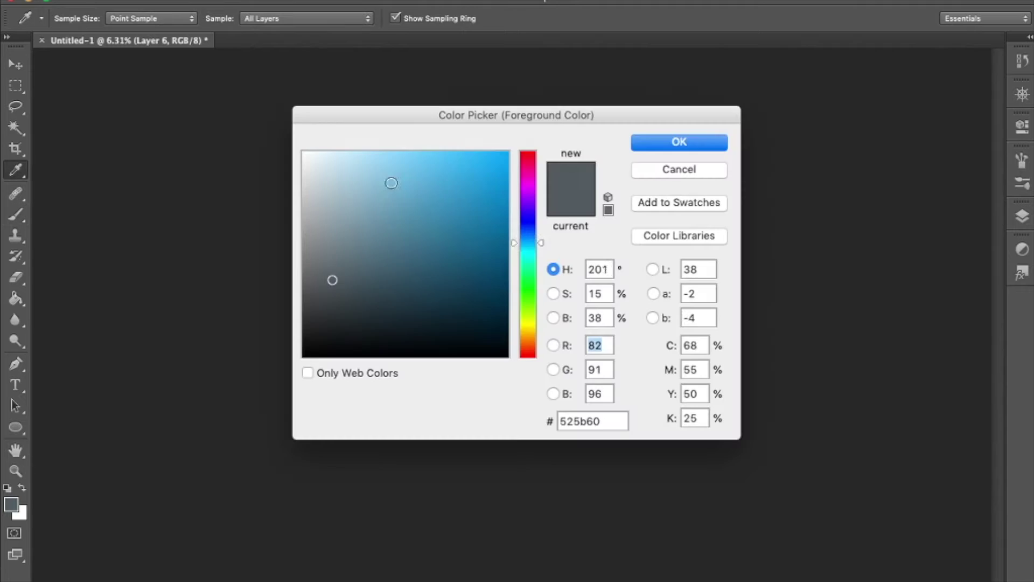
pyautogui.press('Return')
pyautogui.moveTo(569, 259); pyautogui.dragTo(546, 263)
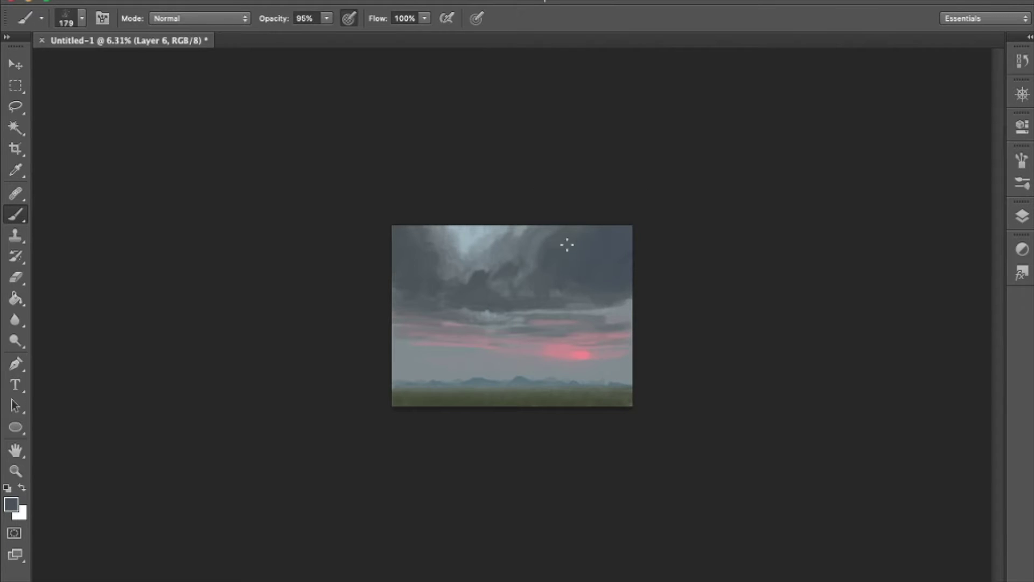
# Step: Deepen the left cloud bank and shape the cloud edge left of the pale opening with a brush of about 52 px
pyautogui.hotkey('ctrl', '+')
pyautogui.hotkey('ctrl', '+')
pyautogui.moveTo(276, 237)
pyautogui.mouseDown()
pyautogui.moveTo(460, 259)
pyautogui.moveTo(426, 291)
pyautogui.mouseUp()
pyautogui.keyDown('alt'); pyautogui.click(396, 238); pyautogui.keyUp('alt')
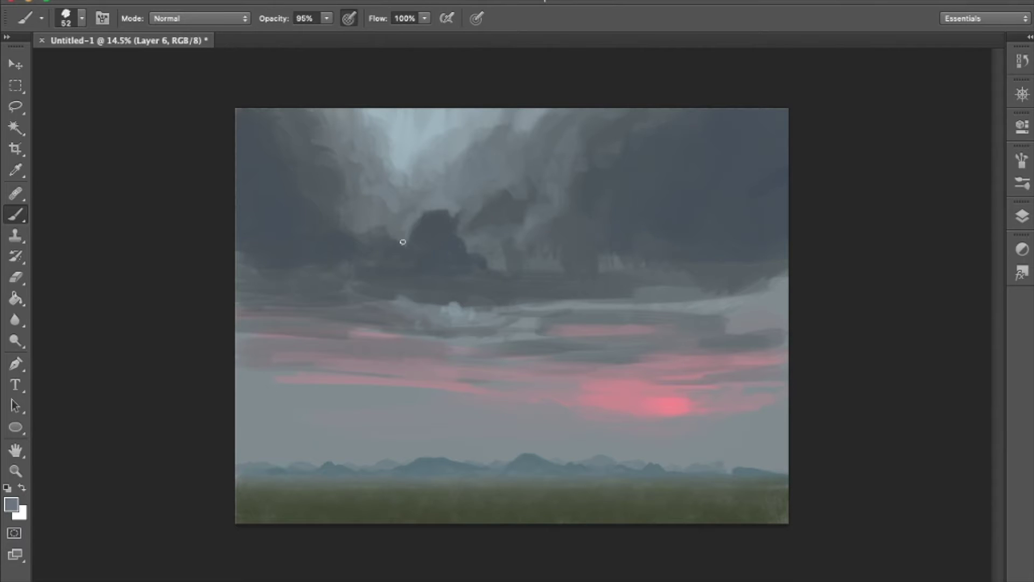
pyautogui.moveTo(342, 121); pyautogui.dragTo(400, 146)
# Step: Add fine pale blue highlights to the clouds around the top opening with a brush of about 38 px
pyautogui.hotkey('ctrl', '-')
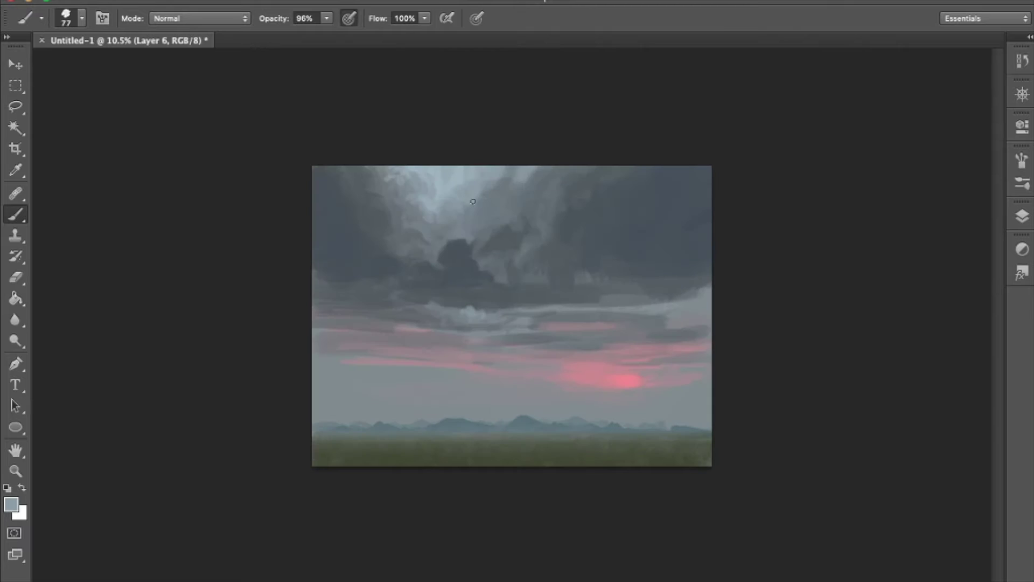
pyautogui.keyDown('alt'); pyautogui.click(442, 174); pyautogui.keyUp('alt')
pyautogui.moveTo(404, 191); pyautogui.dragTo(405, 188)
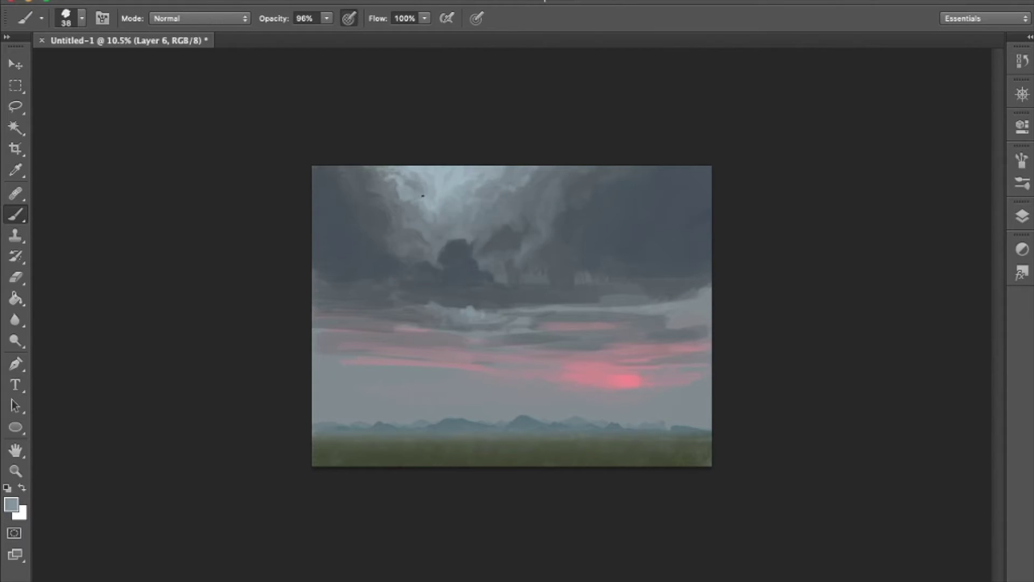
# Step: Refine the dark cloud forms with sampled greys and smooth the horizontal streaks along their base with a small brush
pyautogui.hotkey('ctrl', '+')
pyautogui.keyDown('alt'); pyautogui.click(492, 276); pyautogui.keyUp('alt')
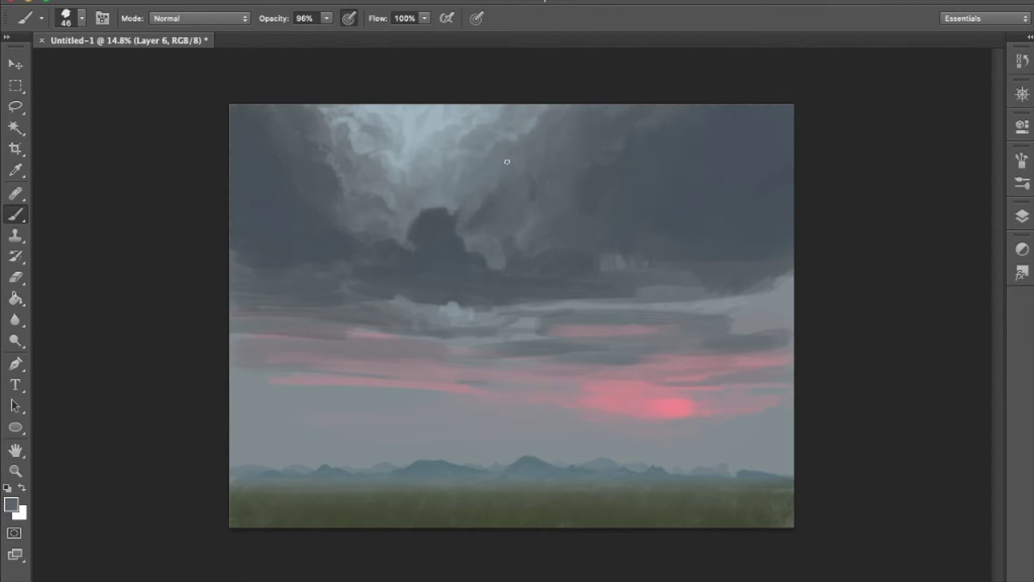
pyautogui.moveTo(555, 259); pyautogui.dragTo(512, 267)
pyautogui.moveTo(528, 212); pyautogui.dragTo(557, 211)
pyautogui.moveTo(315, 179); pyautogui.dragTo(228, 273)
pyautogui.moveTo(370, 276)
pyautogui.mouseDown()
pyautogui.moveTo(456, 307)
pyautogui.moveTo(738, 307)
pyautogui.moveTo(718, 310)
pyautogui.mouseUp()
pyautogui.hotkey('ctrl', '-')
pyautogui.moveTo(622, 325); pyautogui.dragTo(483, 341)
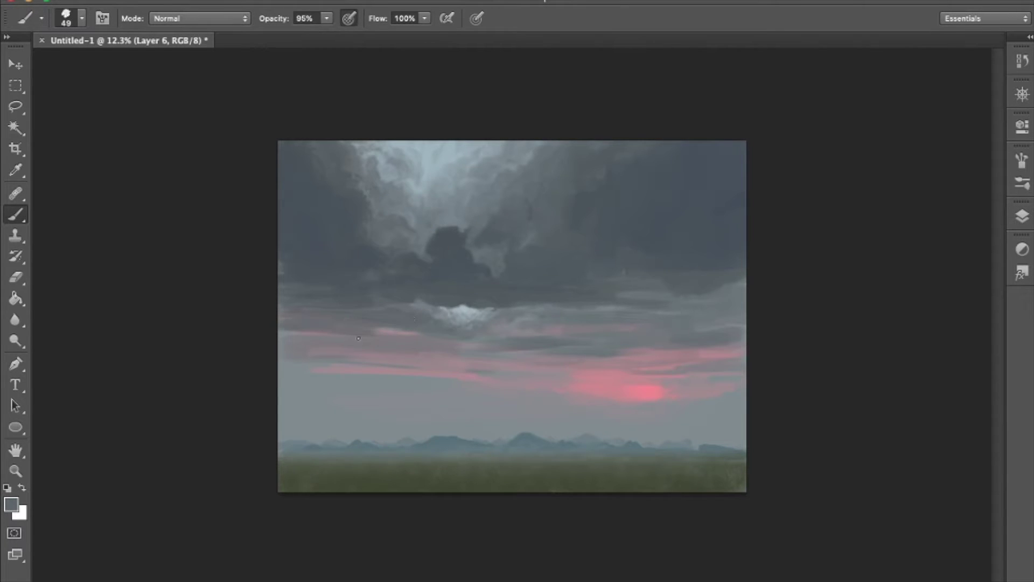
# Step: Paint finer pink streaks across the cloud band above the glow with a brush of about 34 px
pyautogui.press('[')
pyautogui.press('[')
pyautogui.press('[')
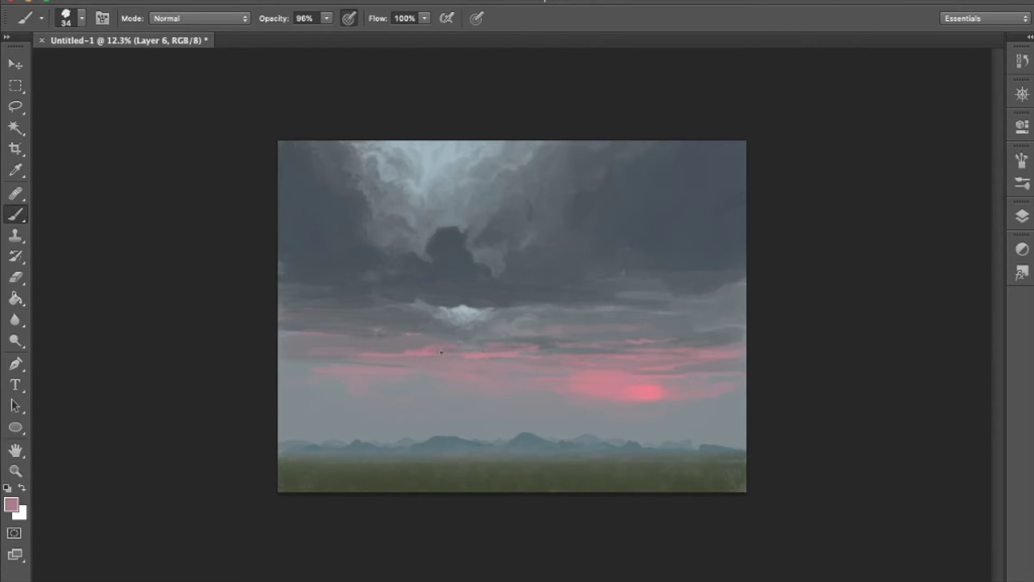
pyautogui.moveTo(486, 323); pyautogui.dragTo(606, 386)
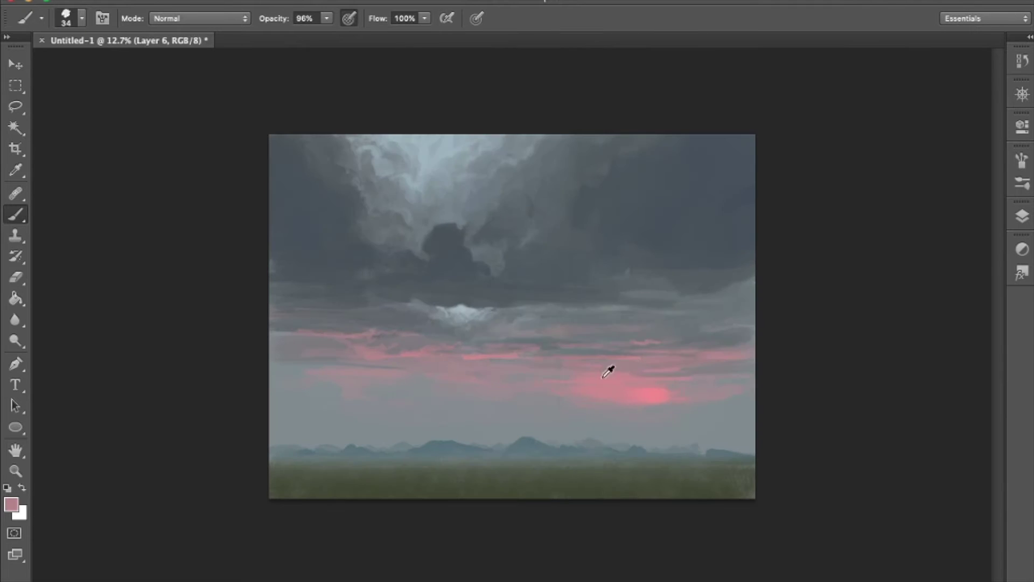
pyautogui.moveTo(657, 322); pyautogui.dragTo(590, 326)
pyautogui.moveTo(590, 326)
pyautogui.mouseDown()
pyautogui.moveTo(582, 330)
pyautogui.moveTo(605, 327)
pyautogui.mouseUp()
pyautogui.keyDown('alt'); pyautogui.click(539, 329); pyautogui.keyUp('alt')
pyautogui.moveTo(488, 330); pyautogui.dragTo(467, 334)
# Step: Paint a pale cloud highlight under the right end of the dark cloud bank with a brush of about 56 px
pyautogui.keyDown('alt'); pyautogui.click(501, 346); pyautogui.keyUp('alt')
pyautogui.scroll(-3, 501, 323)
pyautogui.scroll(2, 501, 323)
pyautogui.moveTo(680, 305); pyautogui.dragTo(648, 307)
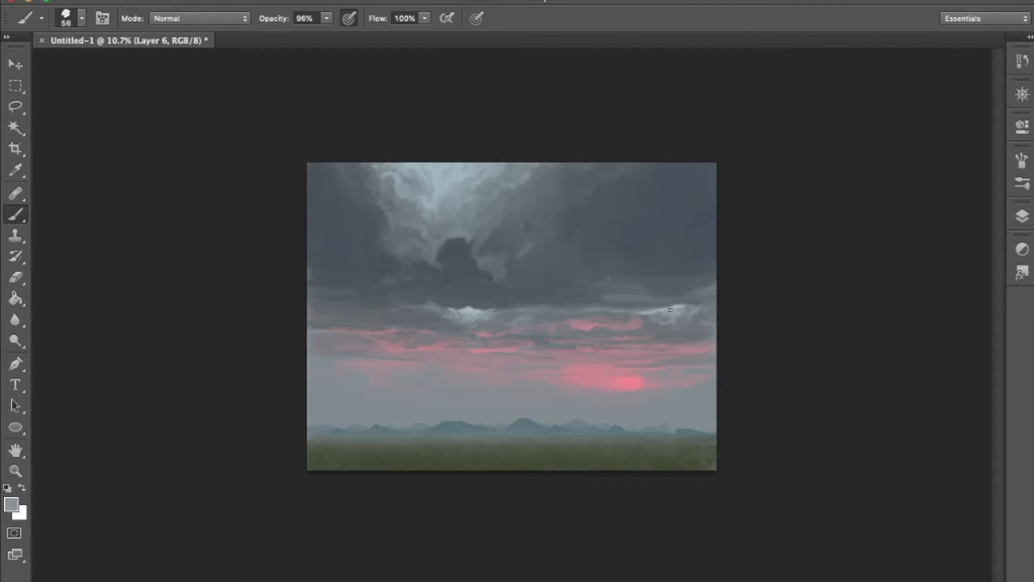
pyautogui.scroll(-4, 635, 229)
pyautogui.scroll(4, 422, 372)
pyautogui.scroll(-2, 464, 388)
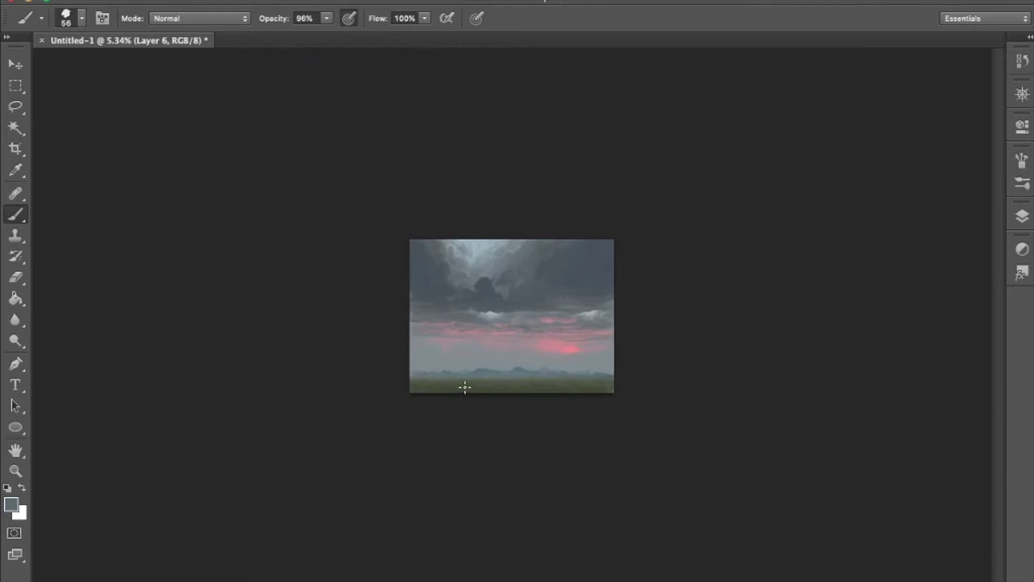
# Step: Paint further sampled-colour streaks through the pink band and soften the sky below it with a brush of about 58 px
pyautogui.scroll(3, 464, 388)
pyautogui.keyDown('alt'); pyautogui.click(620, 334); pyautogui.keyUp('alt')
pyautogui.moveTo(612, 322)
pyautogui.mouseDown()
pyautogui.moveTo(399, 314)
pyautogui.moveTo(536, 335)
pyautogui.mouseUp()
pyautogui.moveTo(636, 339)
pyautogui.mouseDown()
pyautogui.moveTo(361, 342)
pyautogui.moveTo(433, 349)
pyautogui.mouseUp()
pyautogui.moveTo(553, 356); pyautogui.dragTo(432, 395)
pyautogui.scroll(-1, 512, 314)
pyautogui.scroll(4, 558, 361)
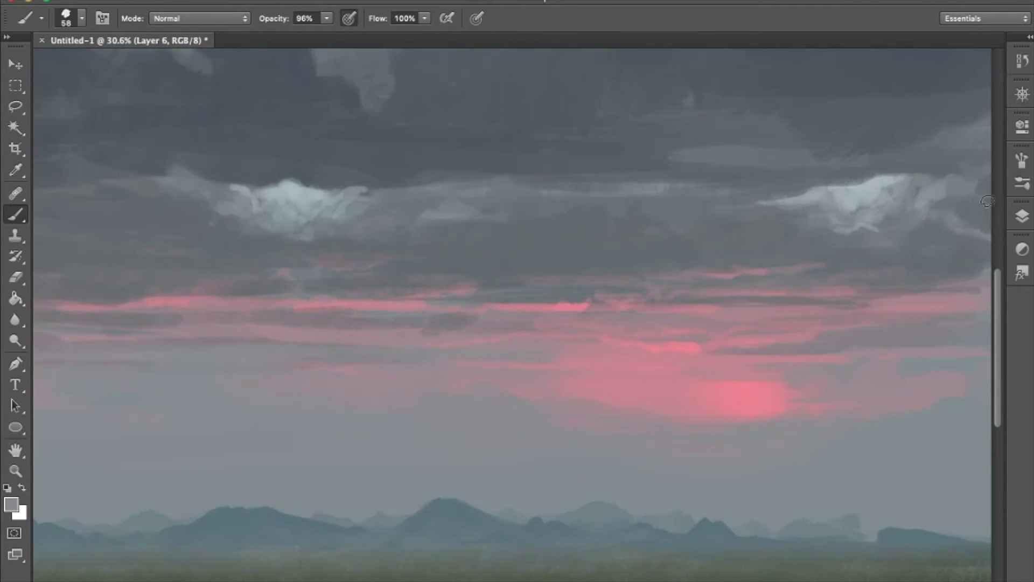
# Step: Try a round red sun disc inside the brightest part of the pink glow
pyautogui.keyDown('alt'); pyautogui.click(762, 388); pyautogui.keyUp('alt')
pyautogui.press('Return')
pyautogui.click(760, 397)
pyautogui.hotkey('ctrl', 'z')
pyautogui.scroll(3, 701, 397)
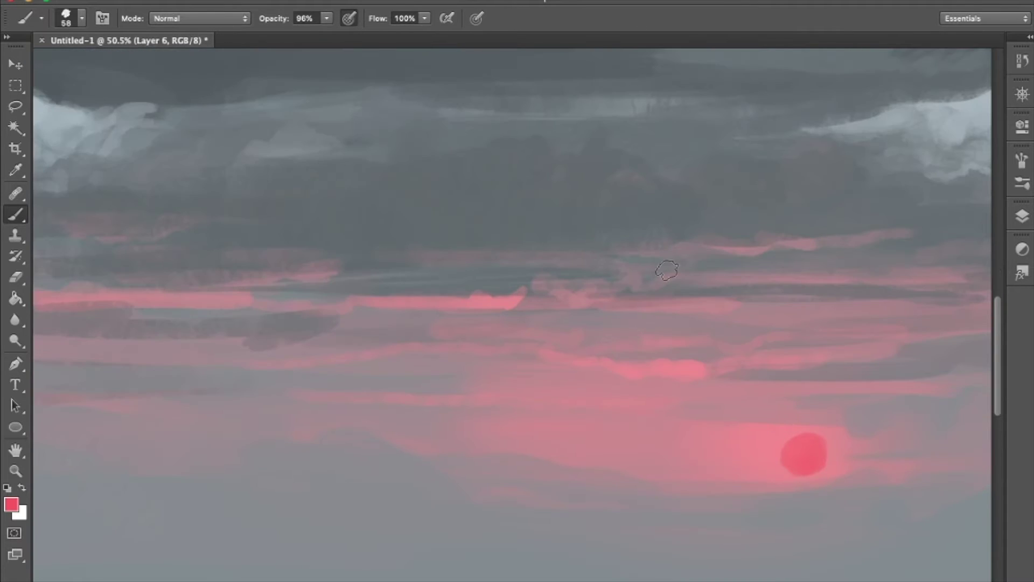
pyautogui.click(167, 1)
pyautogui.click(170, 28)
# Step: Pick an orange colour and paint a round sun disc in the brightest part of the pink glow
pyautogui.keyDown('alt'); pyautogui.click(795, 446); pyautogui.keyUp('alt')
pyautogui.press('Return')
pyautogui.click(11, 504)
pyautogui.moveTo(402, 155)
pyautogui.mouseDown()
pyautogui.moveTo(434, 154)
pyautogui.moveTo(418, 153)
pyautogui.mouseUp()
pyautogui.press('Return')
pyautogui.scroll(3, 780, 457)
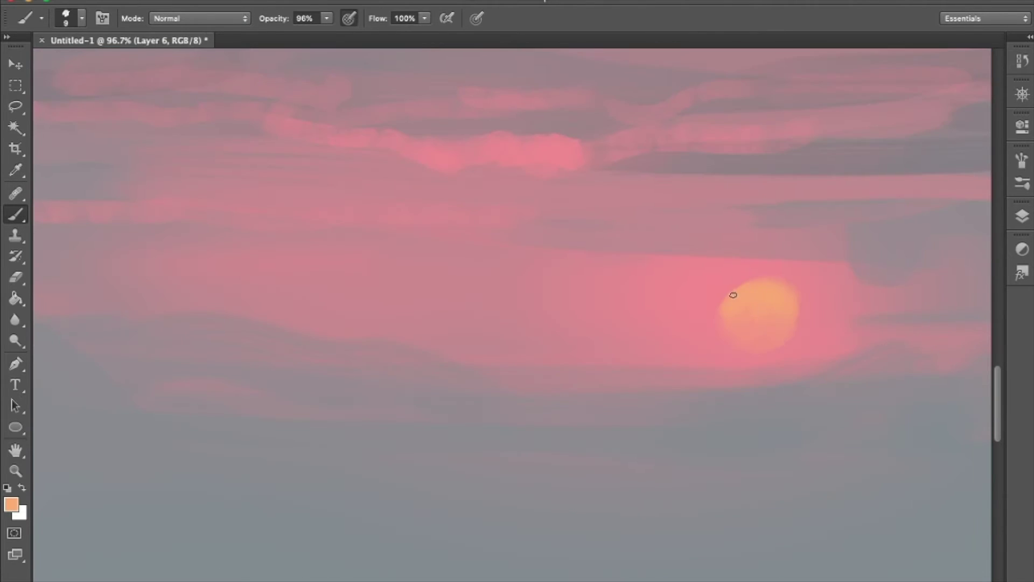
# Step: Brighten the sun disc with a lighter yellow-orange, using a brush of about 9 to 19 px
pyautogui.press('[')
pyautogui.press('[')
pyautogui.press('[')
pyautogui.press('[')
pyautogui.click(11, 503)
pyautogui.press('Return')
pyautogui.press(']')
pyautogui.press(']')
pyautogui.press(']')
pyautogui.scroll(-8, 679, 463)
pyautogui.scroll(-2, 679, 463)
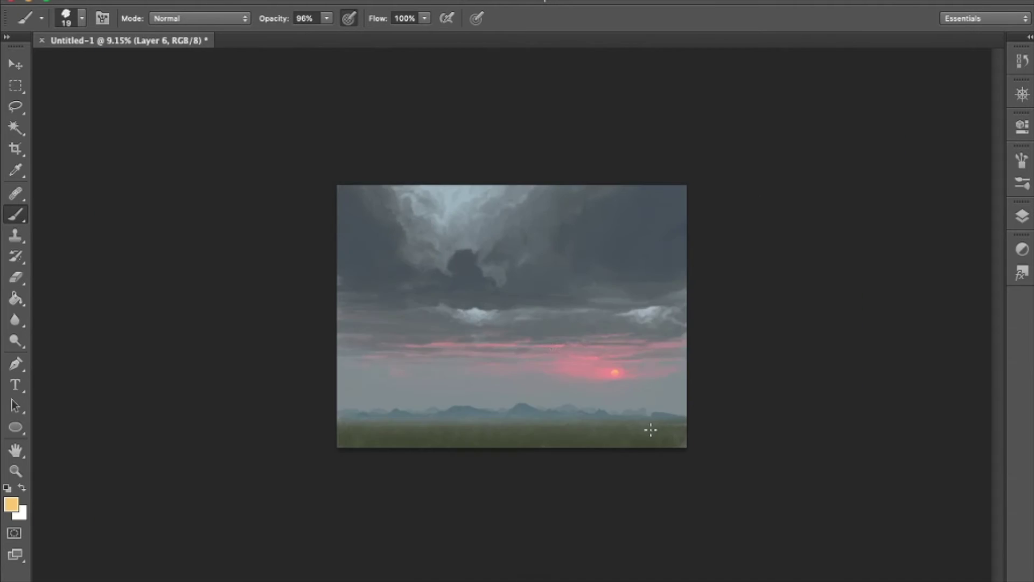
# Step: Blend the lower part of the sun into the glow with sampled orange and a brush of about 37 px
pyautogui.scroll(10, 794, 429)
pyautogui.press(']')
pyautogui.press(']')
pyautogui.keyDown('alt'); pyautogui.click(637, 297); pyautogui.keyUp('alt')
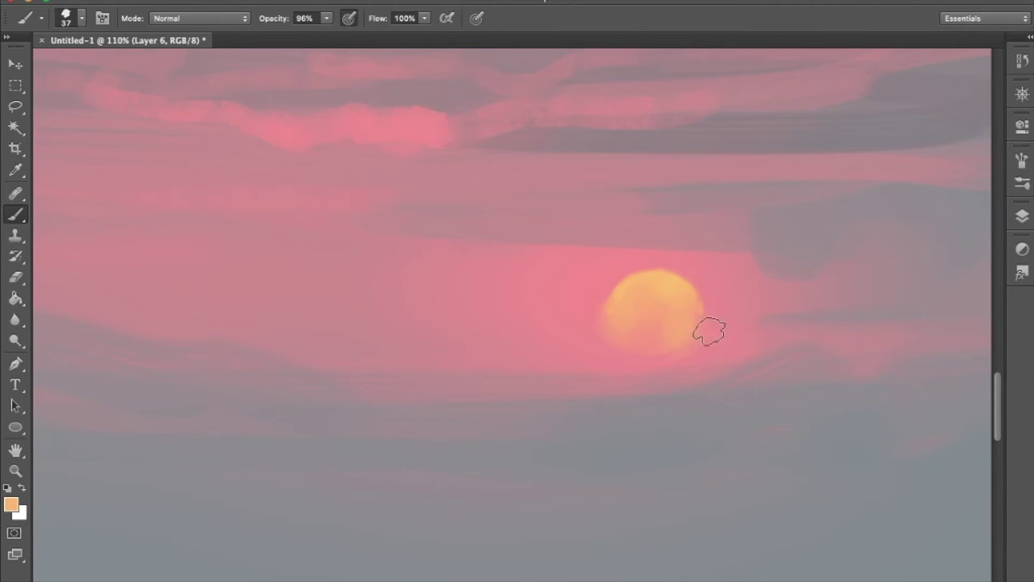
pyautogui.scroll(-10, 709, 363)
# Step: Add a Levels adjustment layer and darken the whole painting by adjusting the black and midtone input levels
pyautogui.click(1022, 215)
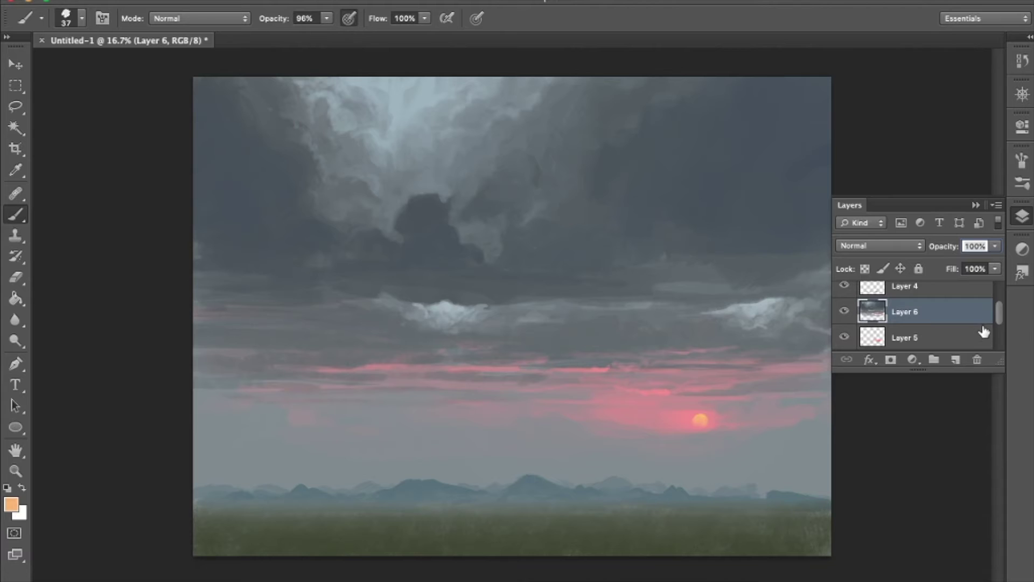
pyautogui.click(248, 1)
pyautogui.moveTo(323, 132)
pyautogui.click(474, 148)
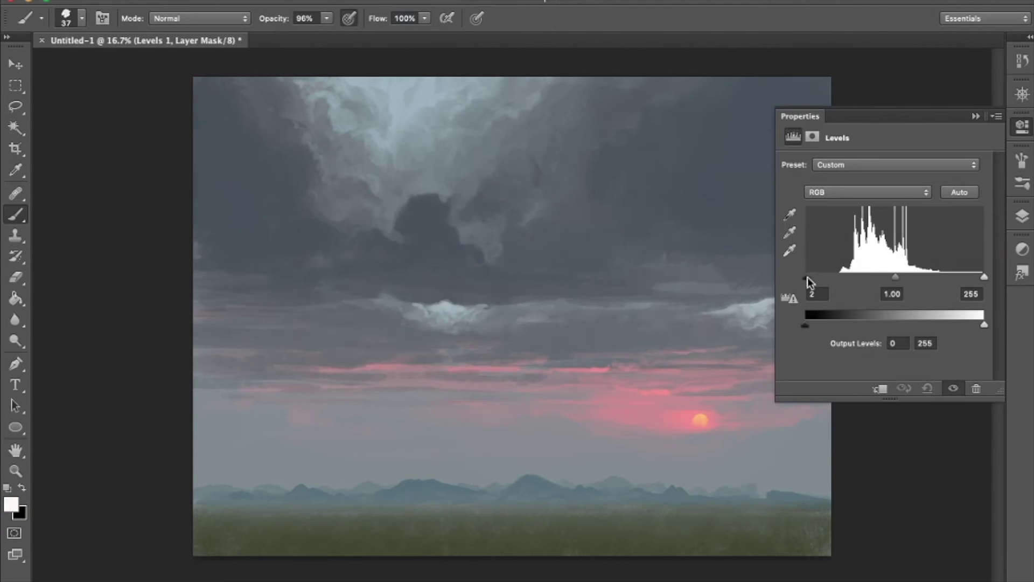
pyautogui.moveTo(802, 277); pyautogui.dragTo(823, 277)
pyautogui.moveTo(910, 277); pyautogui.dragTo(868, 293)
# Step: Add a new layer above the Levels adjustment and paint sampled blue-grey into the bright cloud opening with a brush of about 49 px
pyautogui.click(1022, 216)
pyautogui.hotkey('ctrl', 'shift', 'alt', 'n')
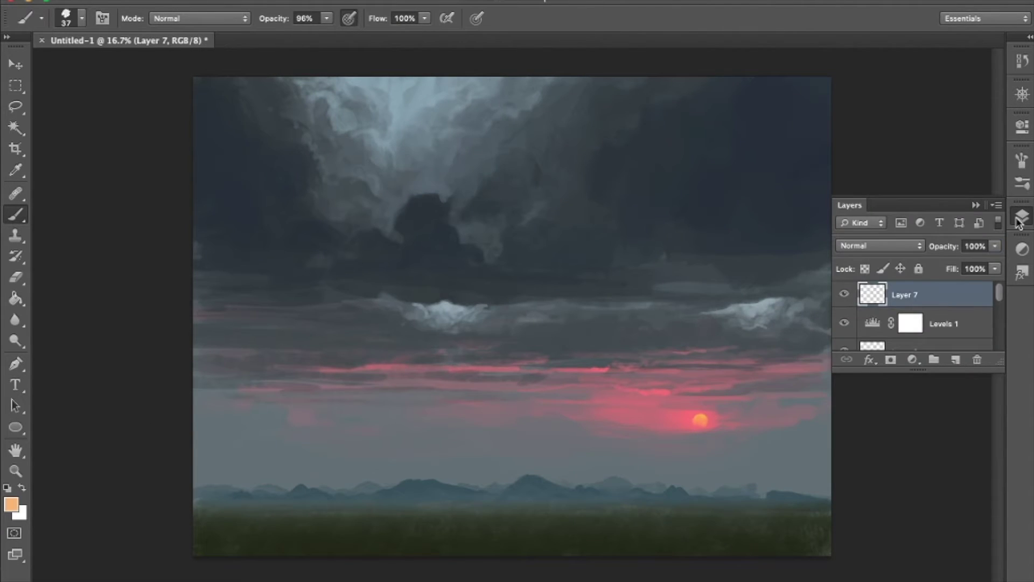
pyautogui.click(1022, 215)
pyautogui.keyDown('alt'); pyautogui.click(450, 91); pyautogui.keyUp('alt')
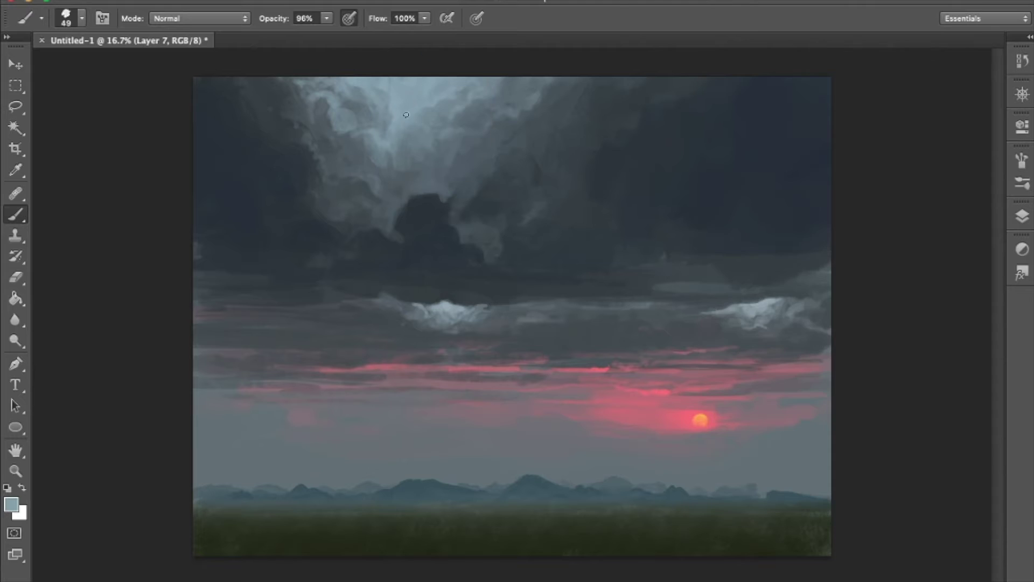
pyautogui.moveTo(440, 123); pyautogui.dragTo(418, 127)
pyautogui.scroll(5, 418, 123)
pyautogui.scroll(-6, 418, 123)
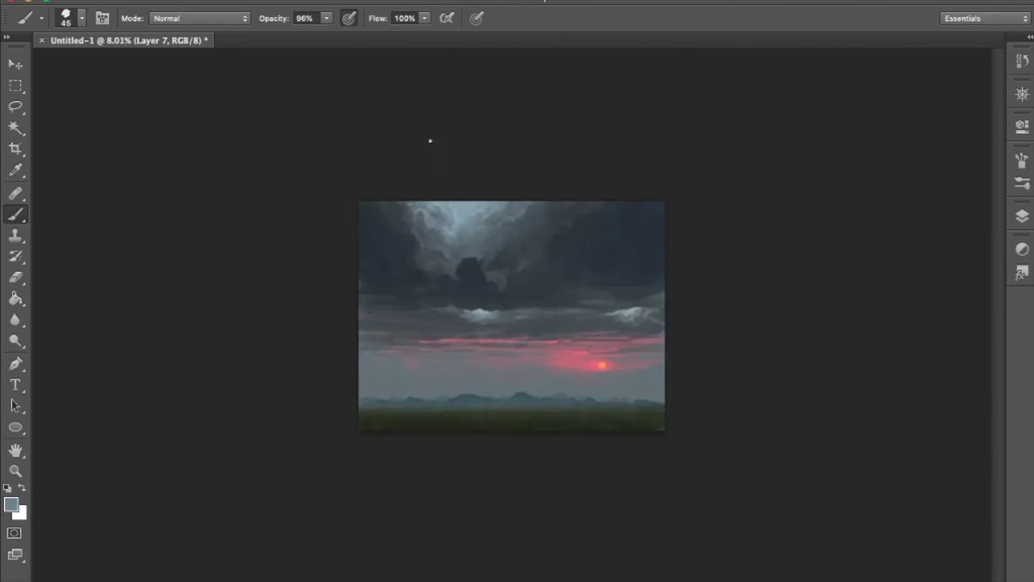
# Step: Refine the lit cloud edges beside the bright opening with sampled greys and a brush of about 26 px
pyautogui.scroll(2, 360, 102)
pyautogui.moveTo(345, 102)
pyautogui.mouseDown()
pyautogui.moveTo(360, 101)
pyautogui.moveTo(336, 147)
pyautogui.mouseUp()
pyautogui.keyDown('alt'); pyautogui.click(312, 104); pyautogui.keyUp('alt')
pyautogui.keyDown('alt'); pyautogui.click(357, 94); pyautogui.keyUp('alt')
pyautogui.moveTo(302, 89)
pyautogui.mouseDown()
pyautogui.moveTo(291, 85)
pyautogui.moveTo(323, 88)
pyautogui.mouseUp()
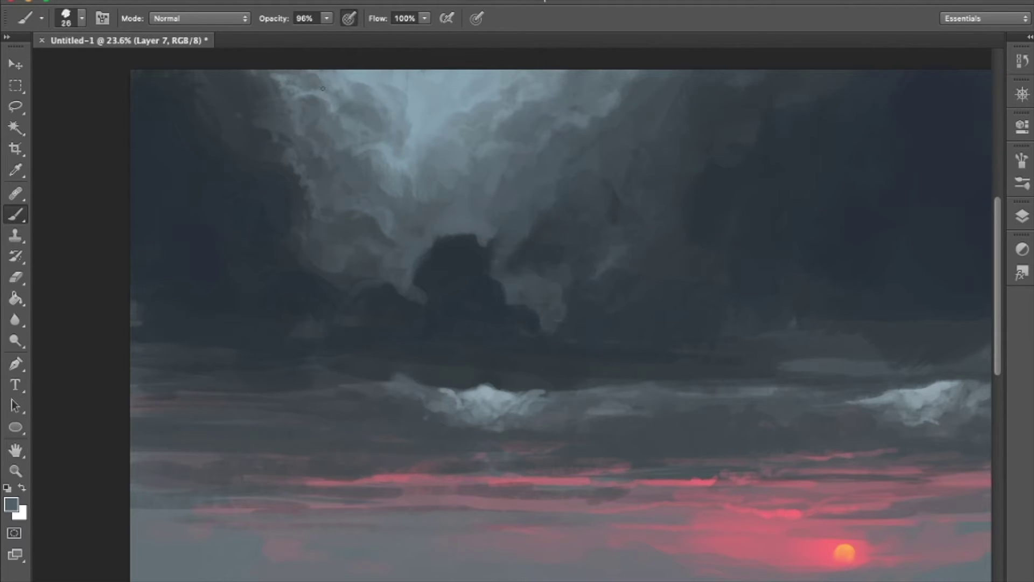
# Step: Repaint the left dark clouds and the edges of the central dark cloud with sampled dark tones, using brushes of about 82 and 35 px
pyautogui.scroll(-2, 345, 167)
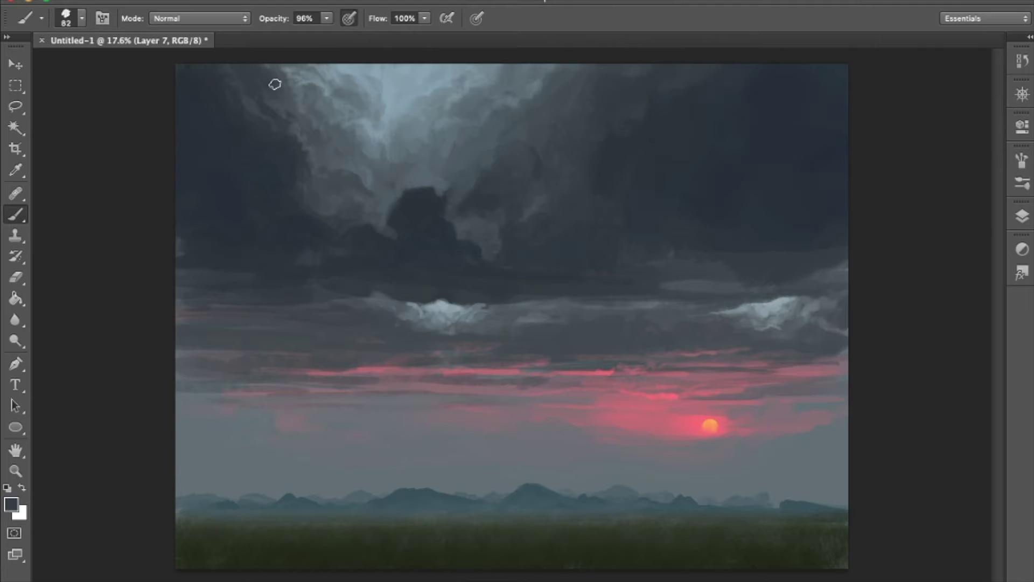
pyautogui.moveTo(213, 139); pyautogui.dragTo(216, 139)
pyautogui.keyDown('alt'); pyautogui.click(382, 143); pyautogui.keyUp('alt')
pyautogui.keyDown('alt'); pyautogui.click(359, 187); pyautogui.keyUp('alt')
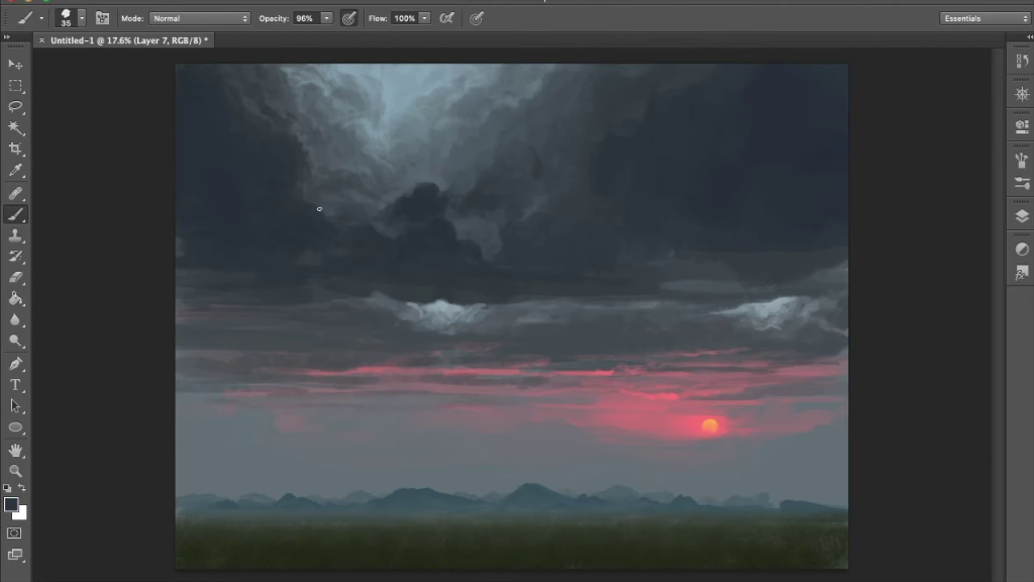
# Step: Darken and unify the cloud mass on the right with brushes of about 92 and 171 px, adjusting the brush settings
pyautogui.moveTo(564, 187); pyautogui.dragTo(592, 188)
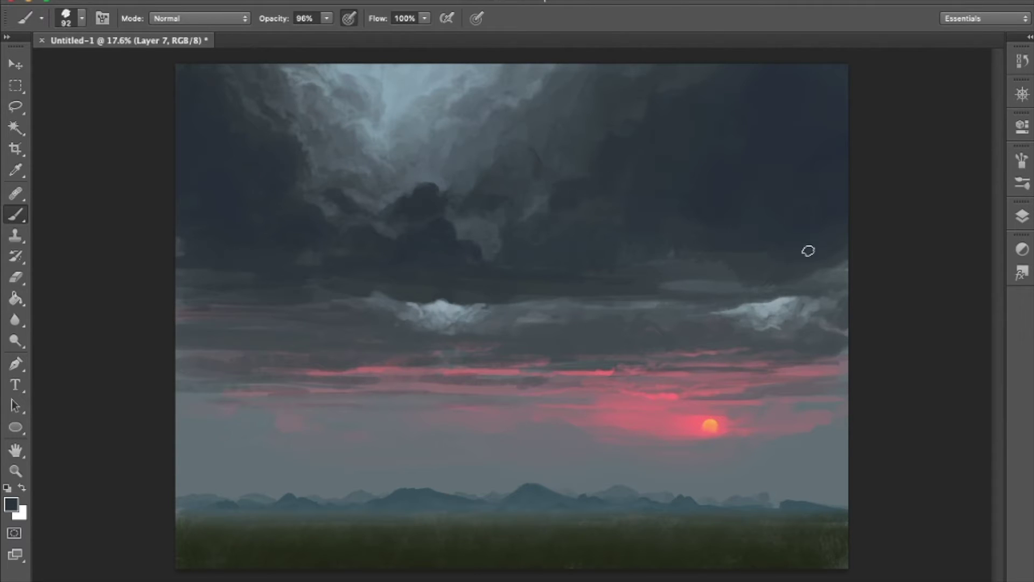
pyautogui.moveTo(736, 224); pyautogui.dragTo(808, 203)
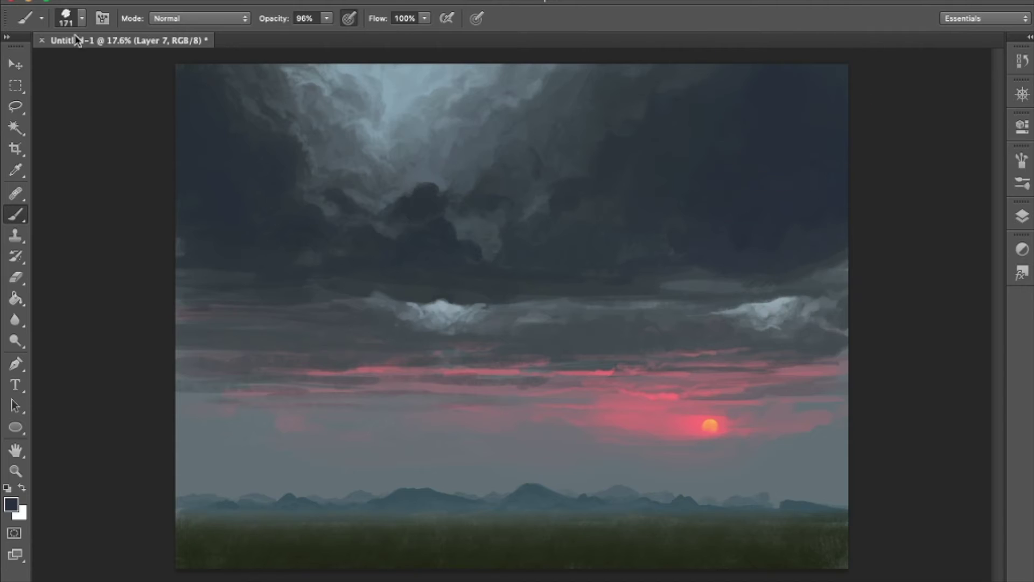
pyautogui.press('F5')
pyautogui.click(849, 193)
pyautogui.press('F5')
# Step: Model the base and middle of the right cloud mass with sampled greys and a brush of about 46 to 57 px
pyautogui.keyDown('alt'); pyautogui.click(715, 295); pyautogui.keyUp('alt')
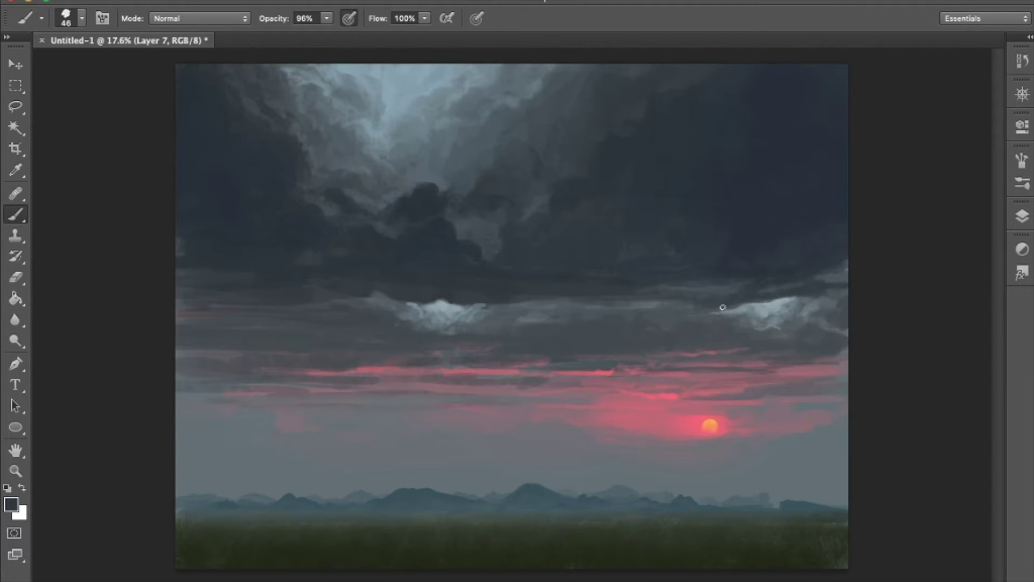
pyautogui.moveTo(635, 208); pyautogui.dragTo(677, 176)
pyautogui.press(']')
pyautogui.press(']')
pyautogui.keyDown('alt'); pyautogui.click(553, 203); pyautogui.keyUp('alt')
pyautogui.scroll(-3, 526, 334)
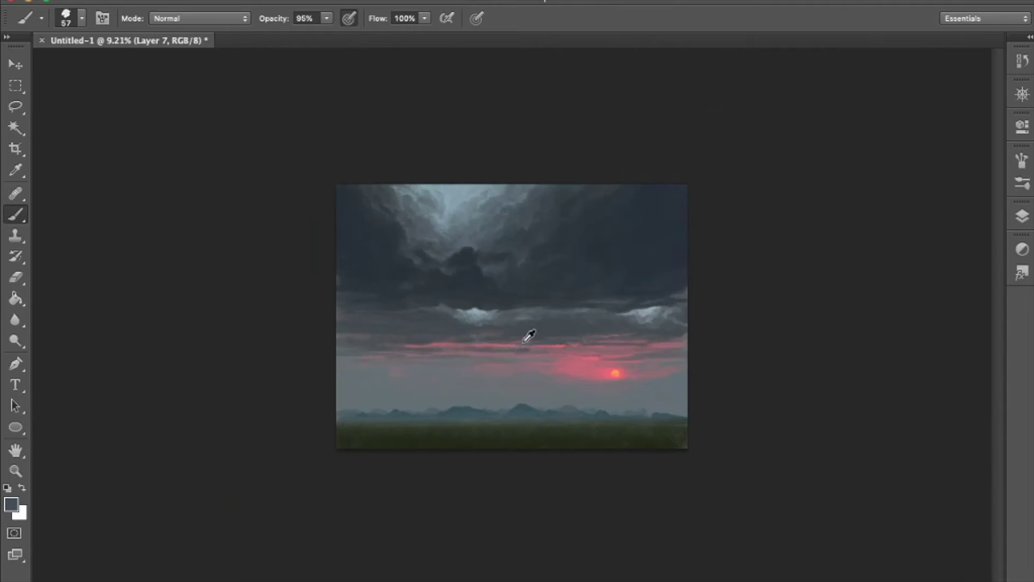
# Step: Paint grey strokes through the left part of the lower cloud band with a brush of about 50 px
pyautogui.scroll(4, 277, 295)
pyautogui.moveTo(157, 312); pyautogui.dragTo(229, 327)
pyautogui.moveTo(318, 326); pyautogui.dragTo(308, 328)
pyautogui.scroll(-2, 543, 238)
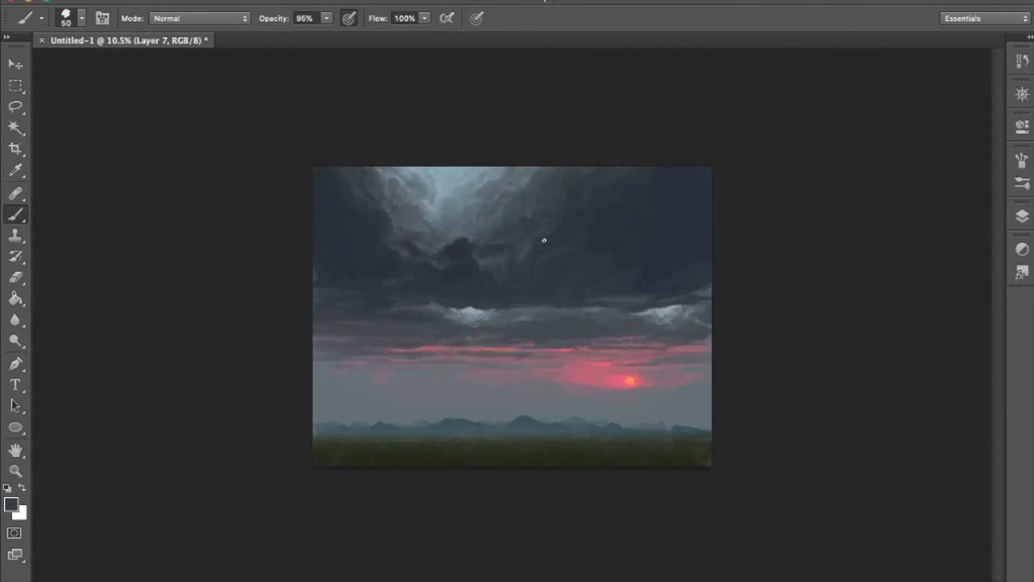
pyautogui.scroll(2, 543, 238)
pyautogui.scroll(1, 539, 444)
pyautogui.scroll(-3, 539, 445)
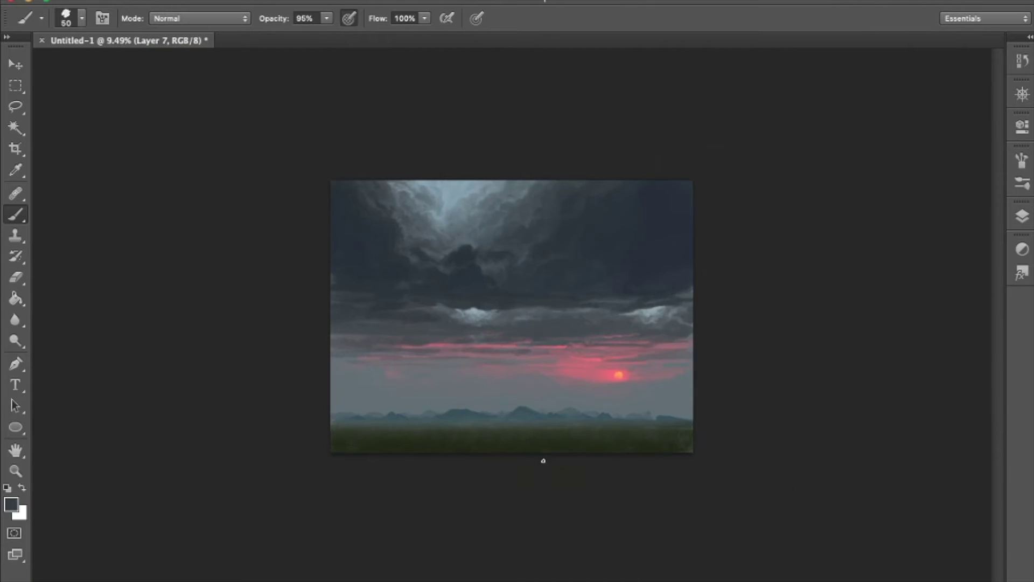
# Step: Add a layer in Color mode and tint the green plain with dark blue using a soft brush of about 647 px
pyautogui.scroll(2, 542, 458)
pyautogui.press('F7')
pyautogui.hotkey('ctrl', 'shift', 'alt', 'n')
pyautogui.click(82, 18)
pyautogui.click(11, 504)
pyautogui.click(681, 136)
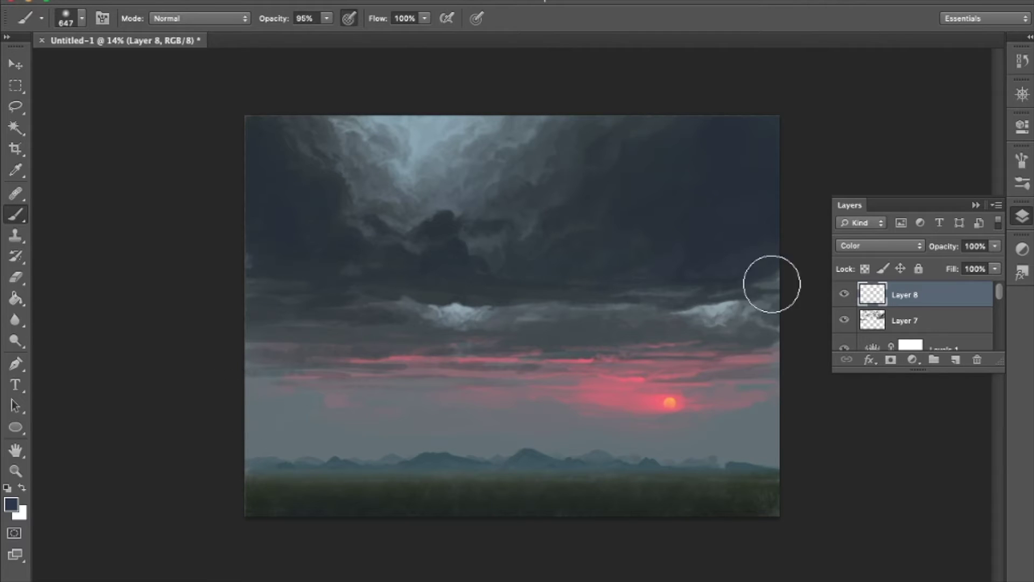
# Step: Add another layer above the colour tint and choose a textured brush of about 133 px
pyautogui.hotkey('ctrl', 'shift', 'alt', 'n')
pyautogui.click(82, 18)
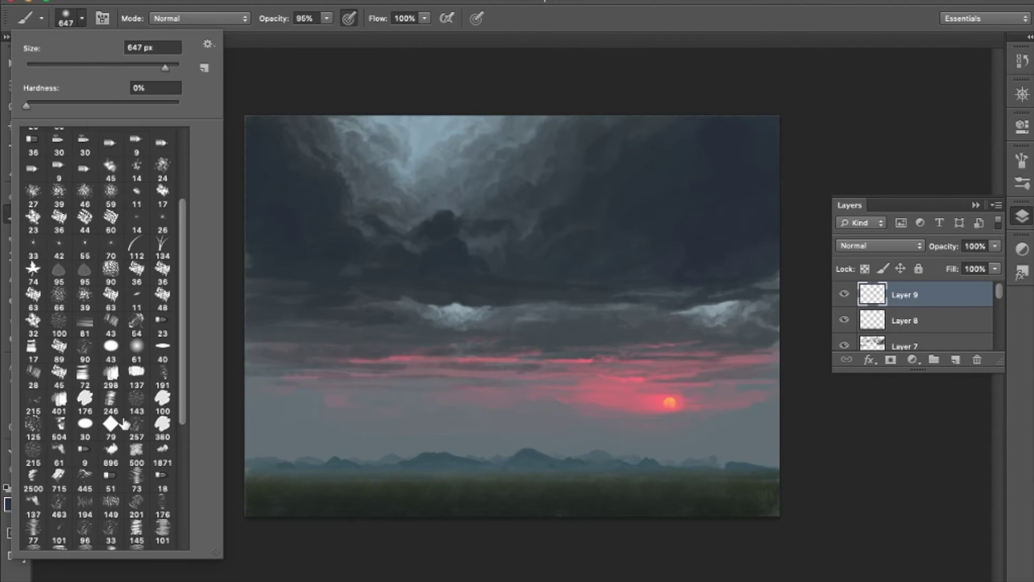
pyautogui.press('F5')
pyautogui.press('F5')
pyautogui.scroll(-3, 584, 357)
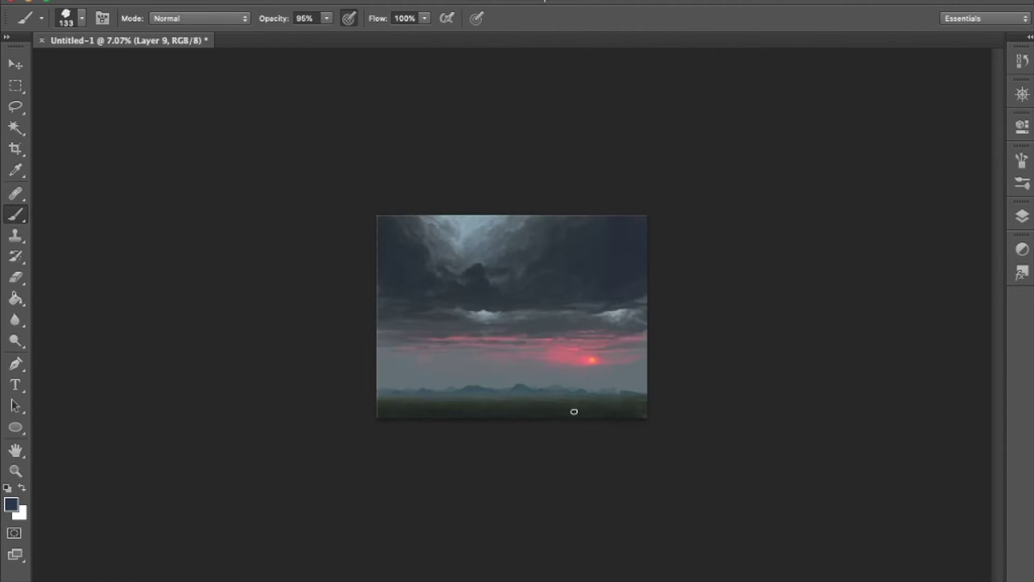
pyautogui.scroll(4, 561, 418)
# Step: Set the new layer to Color Dodge and spread a wide red glow around the sun with a soft brush of about 1086 px
pyautogui.press('F7')
pyautogui.scroll(-9, 900, 247)
pyautogui.click(82, 19)
pyautogui.keyDown('alt'); pyautogui.click(700, 418); pyautogui.keyUp('alt')
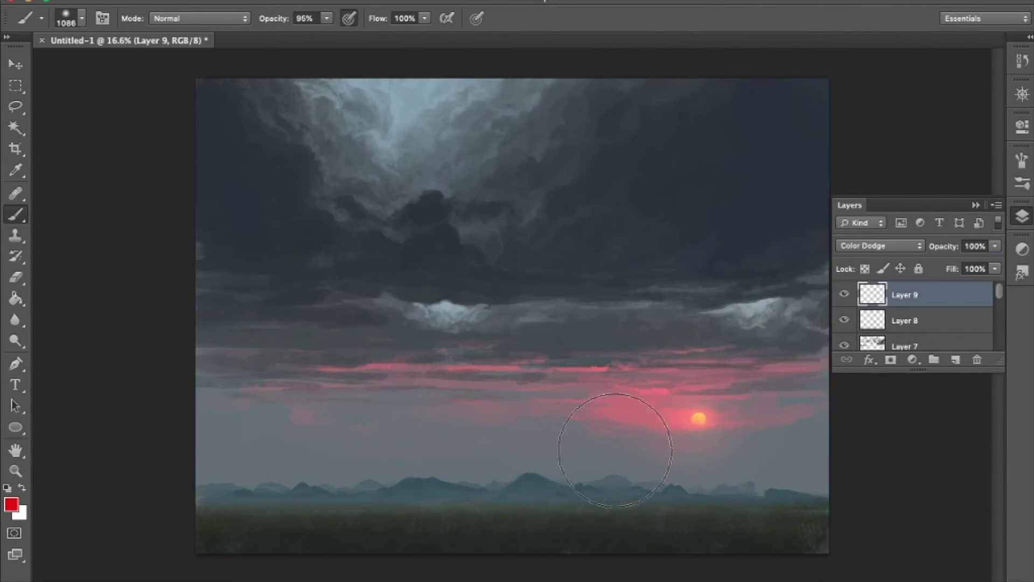
pyautogui.moveTo(662, 420); pyautogui.dragTo(830, 420)
# Step: Add a second Color Dodge layer and brighten the streaks above the sun with a soft red brush of about 27 px
pyautogui.scroll(-3, 370, 239)
pyautogui.press('[')
pyautogui.press('[')
pyautogui.press('[')
pyautogui.press('[')
pyautogui.press('[')
pyautogui.press('[')
pyautogui.press('[')
pyautogui.press('[')
pyautogui.press('[')
pyautogui.press('[')
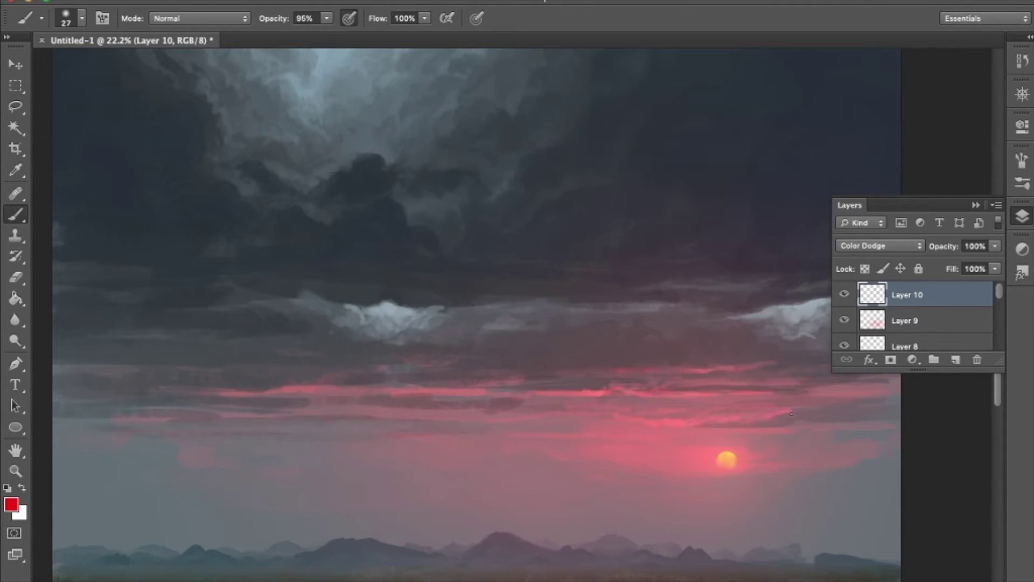
pyautogui.scroll(-3, 680, 429)
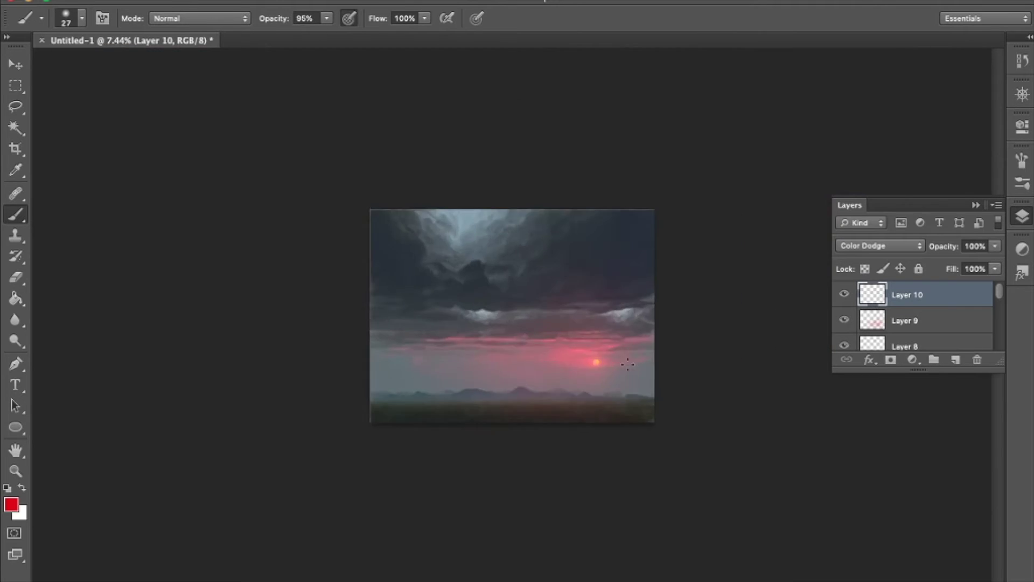
# Step: Intensify the pink streaks beside the sun with a soft red brush of about 55 to 66 px
pyautogui.scroll(4, 700, 410)
pyautogui.press('[')
pyautogui.press('[')
pyautogui.scroll(-3, 698, 391)
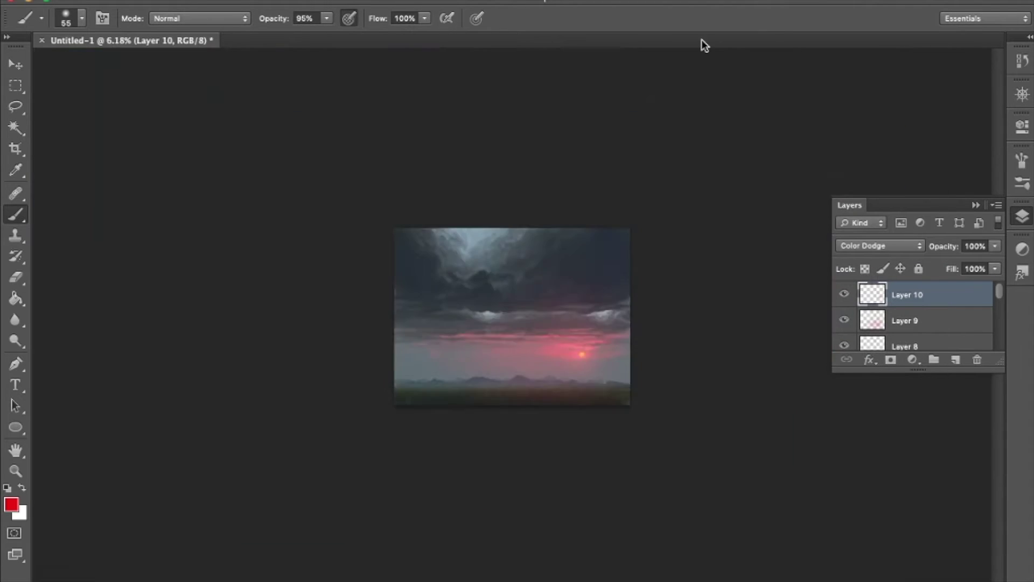
pyautogui.scroll(3, 698, 391)
pyautogui.moveTo(530, 391)
pyautogui.mouseDown()
pyautogui.moveTo(544, 402)
pyautogui.moveTo(470, 400)
pyautogui.moveTo(628, 393)
pyautogui.mouseUp()
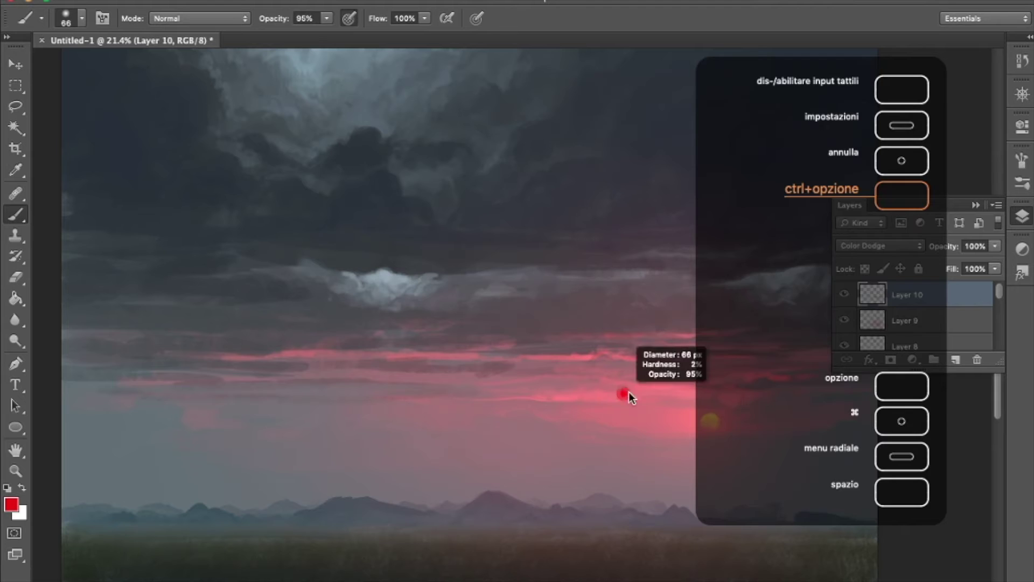
# Step: Paint thin glowing red cloud edges around the sun, going from a brush of about 28 px to 13 px
pyautogui.scroll(-3, 602, 354)
pyautogui.scroll(3, 623, 352)
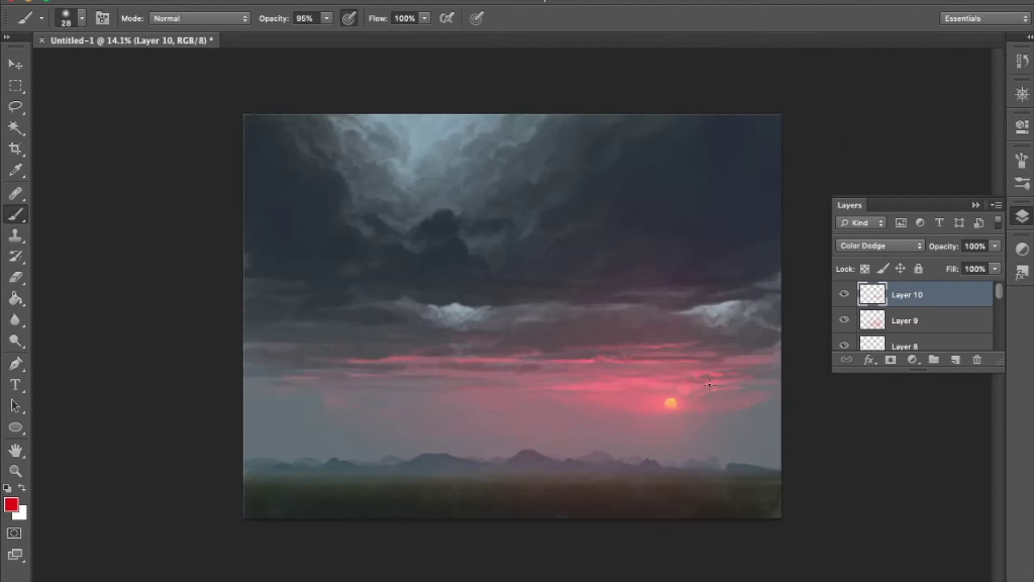
pyautogui.moveTo(623, 378); pyautogui.dragTo(778, 391)
pyautogui.scroll(-4, 603, 404)
pyautogui.scroll(5, 550, 341)
pyautogui.moveTo(618, 405)
pyautogui.mouseDown()
pyautogui.moveTo(571, 403)
pyautogui.moveTo(616, 419)
pyautogui.mouseUp()
pyautogui.moveTo(746, 400); pyautogui.dragTo(734, 392)
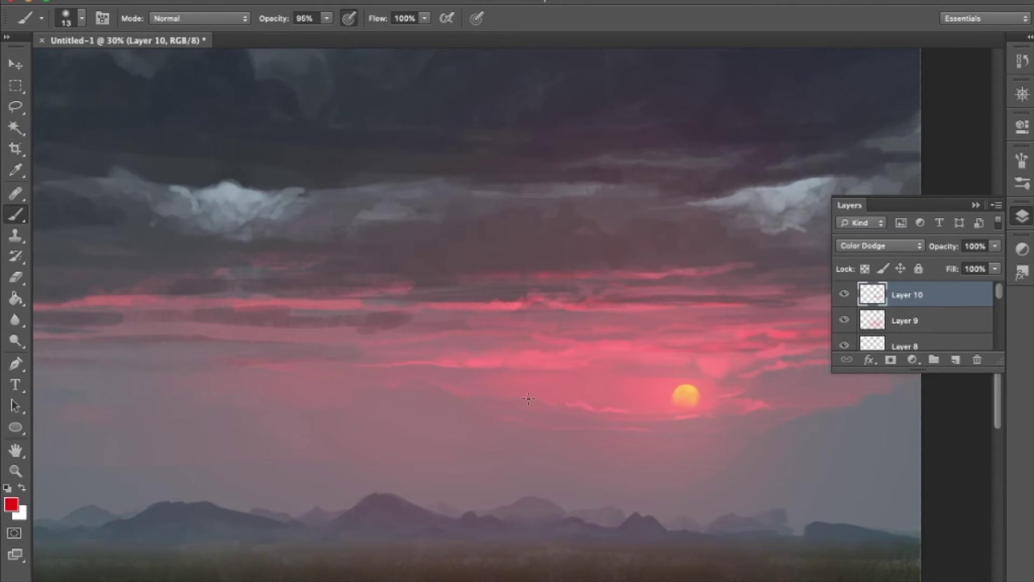
# Step: Add a Normal layer and rework the left end of the pink streaks with sampled muted pinks and brushes of about 68 and 25 px
pyautogui.scroll(-6, 431, 323)
pyautogui.scroll(3, 431, 323)
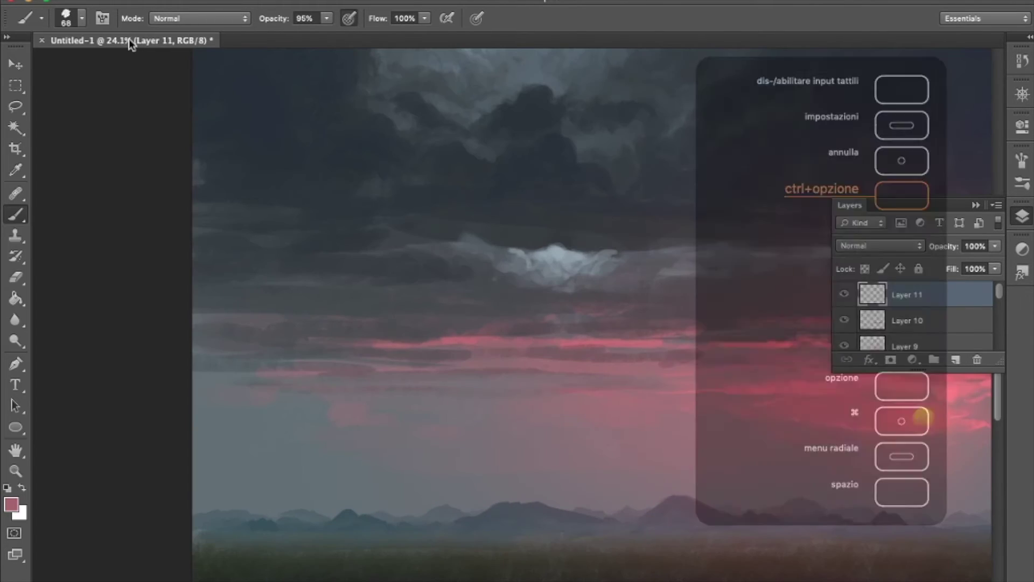
pyautogui.moveTo(324, 328); pyautogui.dragTo(352, 342)
pyautogui.keyDown('alt'); pyautogui.click(387, 345); pyautogui.keyUp('alt')
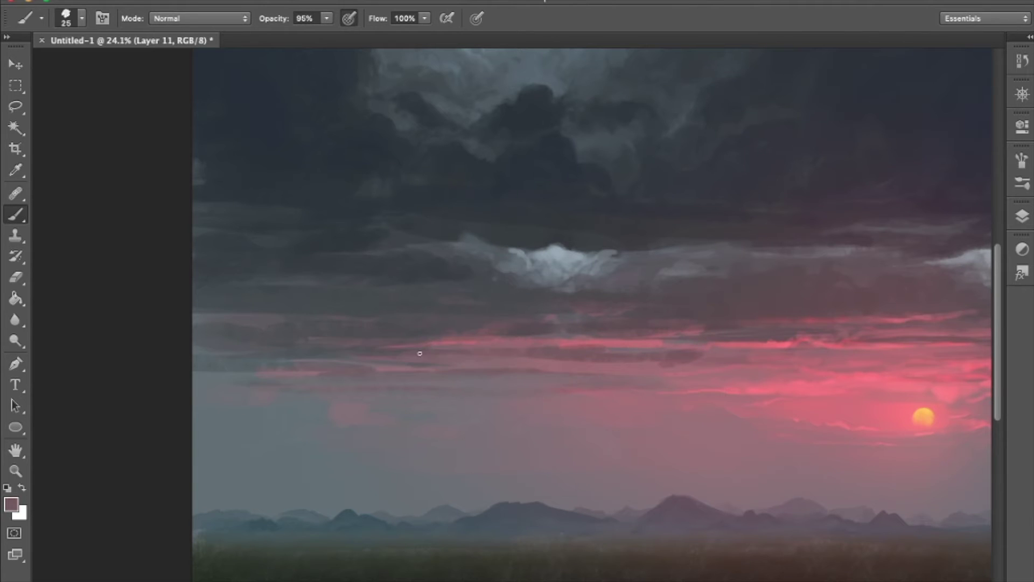
pyautogui.scroll(-3, 550, 281)
pyautogui.scroll(3, 404, 241)
# Step: Paint sampled dark grey over the cloud band around the left white highlight, then compare the result by toggling the layer's visibility
pyautogui.moveTo(388, 241); pyautogui.dragTo(450, 257)
pyautogui.keyDown('alt'); pyautogui.click(450, 256); pyautogui.keyUp('alt')
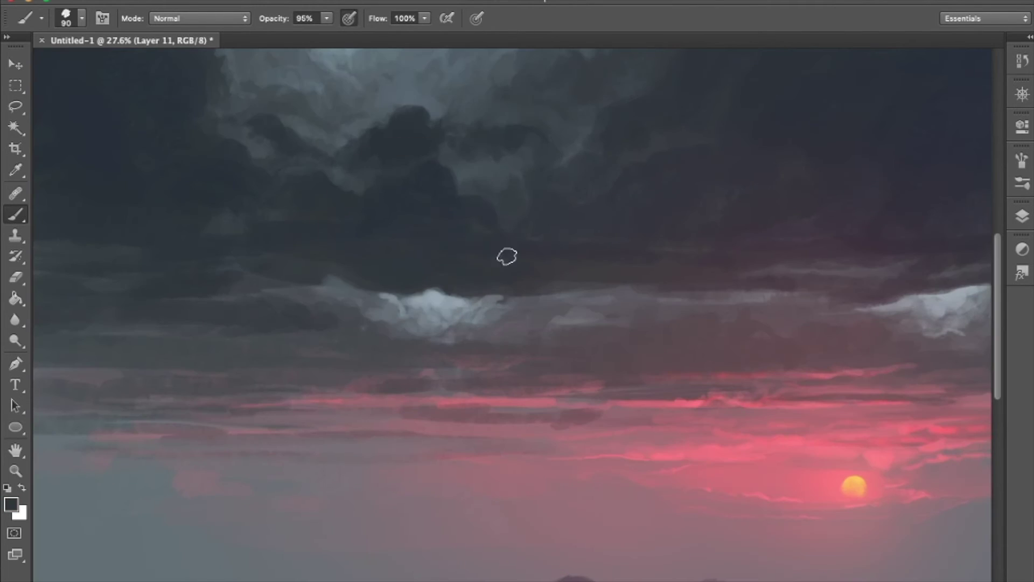
pyautogui.scroll(-5, 621, 344)
pyautogui.scroll(8, 621, 344)
pyautogui.click(1022, 216)
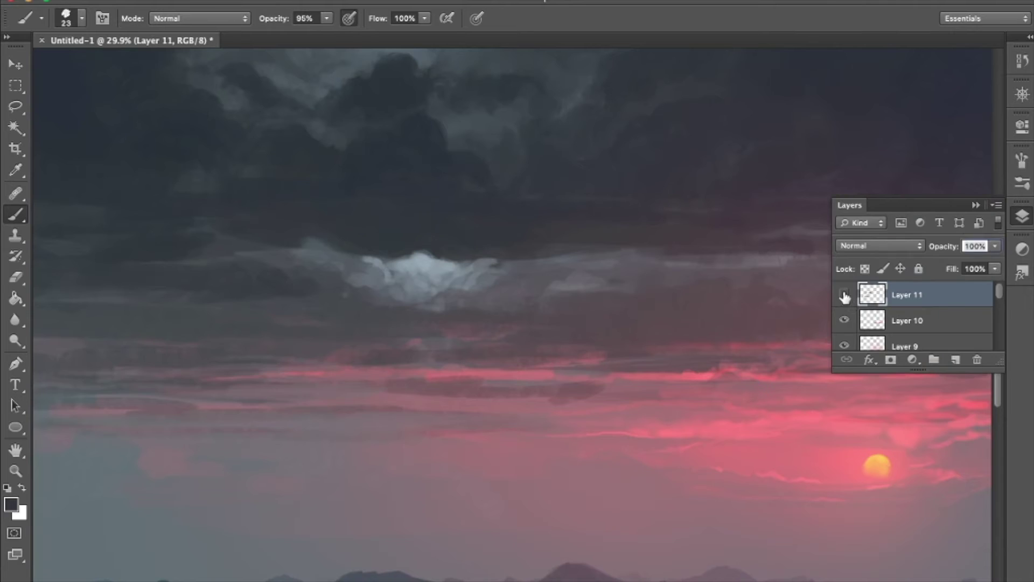
pyautogui.scroll(-6, 853, 305)
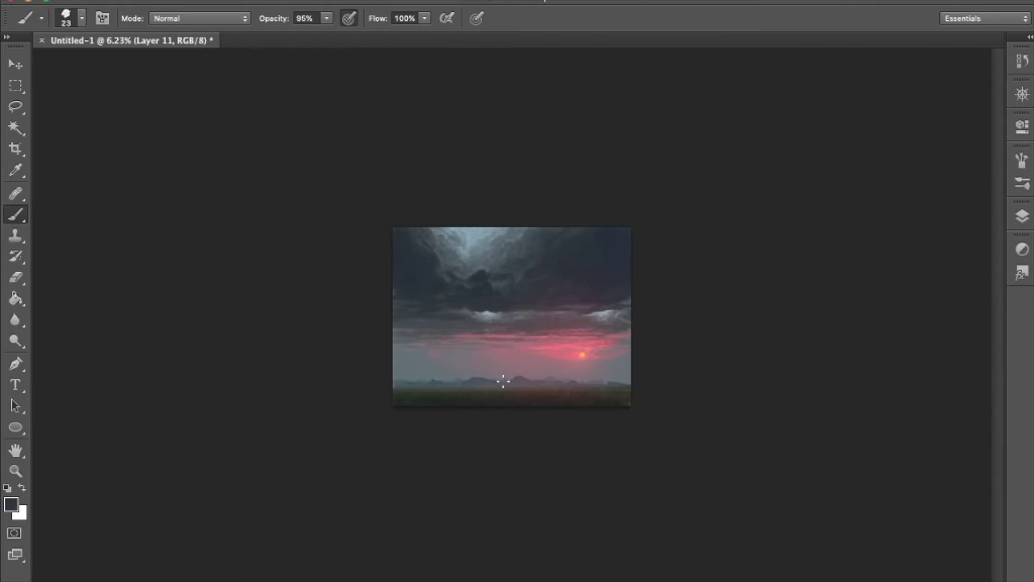
# Step: Tone down the two white cloud highlights with sampled greys and a brush of about 50 px
pyautogui.scroll(4, 506, 190)
pyautogui.scroll(-5, 558, 245)
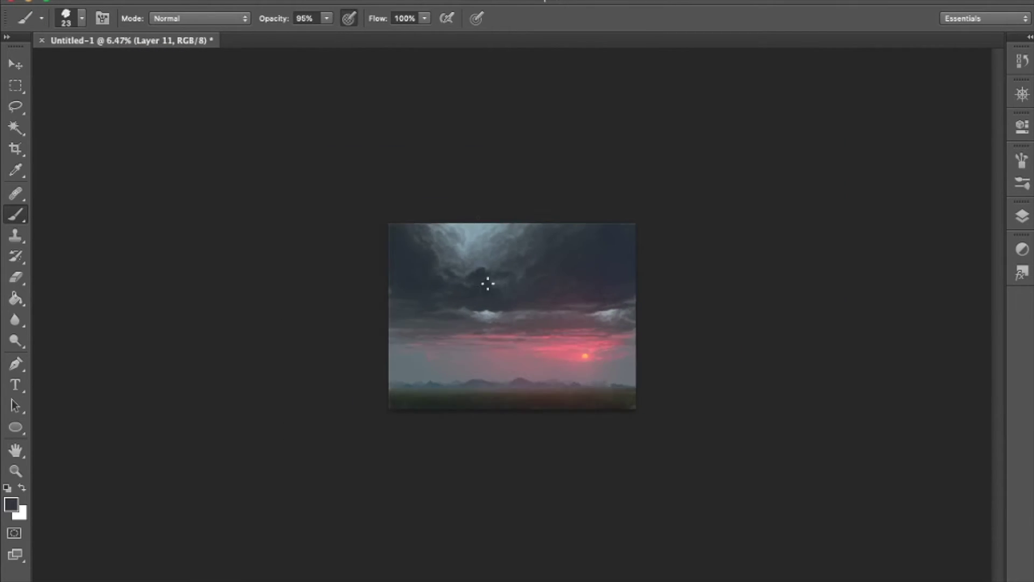
pyautogui.scroll(3, 558, 246)
pyautogui.moveTo(619, 315); pyautogui.dragTo(657, 316)
pyautogui.keyDown('alt'); pyautogui.click(735, 324); pyautogui.keyUp('alt')
pyautogui.keyDown('alt'); pyautogui.click(395, 313); pyautogui.keyUp('alt')
pyautogui.keyDown('alt'); pyautogui.click(473, 346); pyautogui.keyUp('alt')
pyautogui.keyDown('alt'); pyautogui.click(468, 312); pyautogui.keyUp('alt')
pyautogui.moveTo(468, 312)
pyautogui.mouseDown()
pyautogui.moveTo(606, 309)
pyautogui.moveTo(420, 312)
pyautogui.moveTo(461, 313)
pyautogui.mouseUp()
pyautogui.keyDown('alt'); pyautogui.click(534, 306); pyautogui.keyUp('alt')
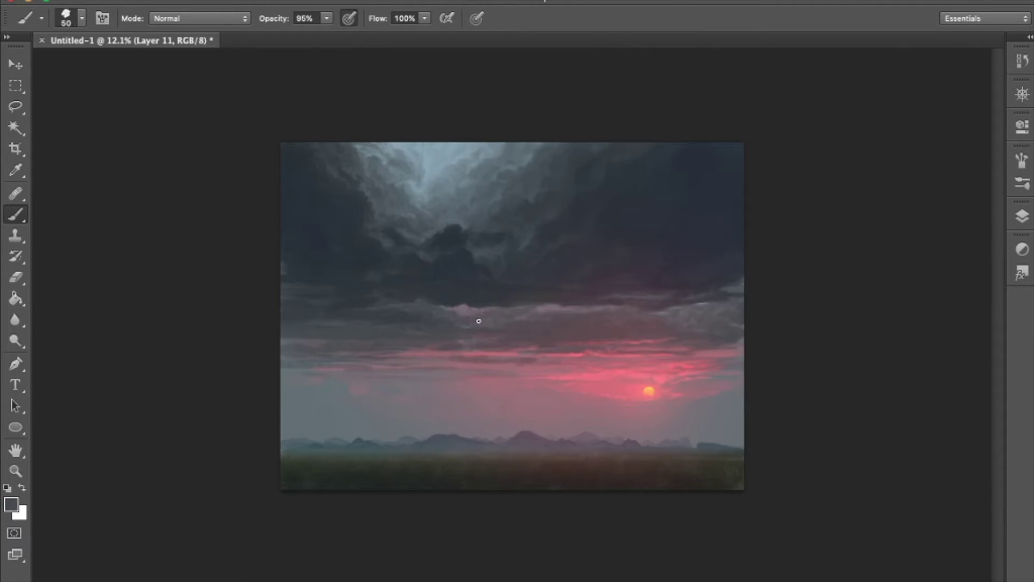
# Step: Add a layer and block in a dark domed head in the bright cloud opening with the 298 px textured brush
pyautogui.scroll(-1, 517, 320)
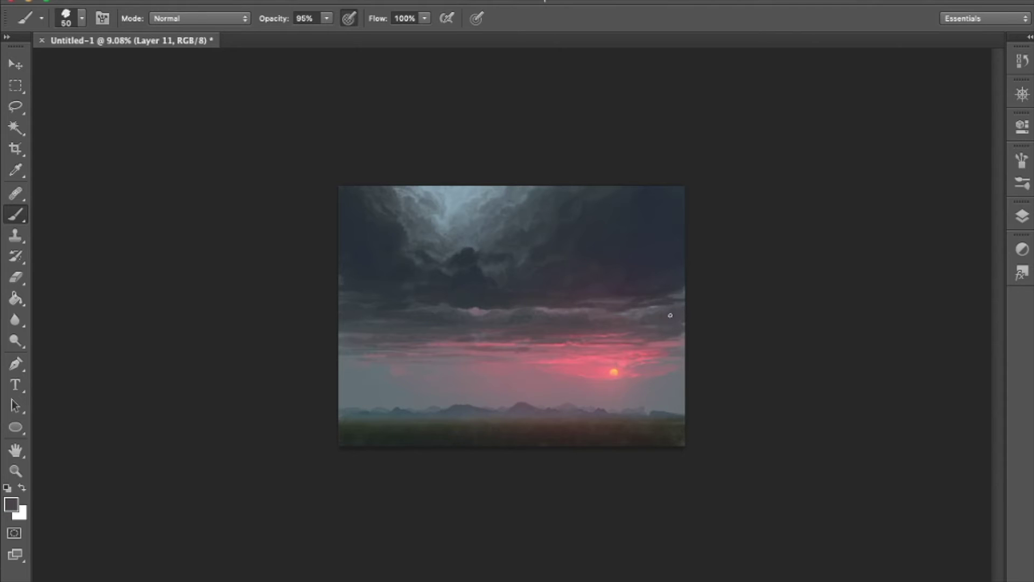
pyautogui.scroll(-2, 640, 327)
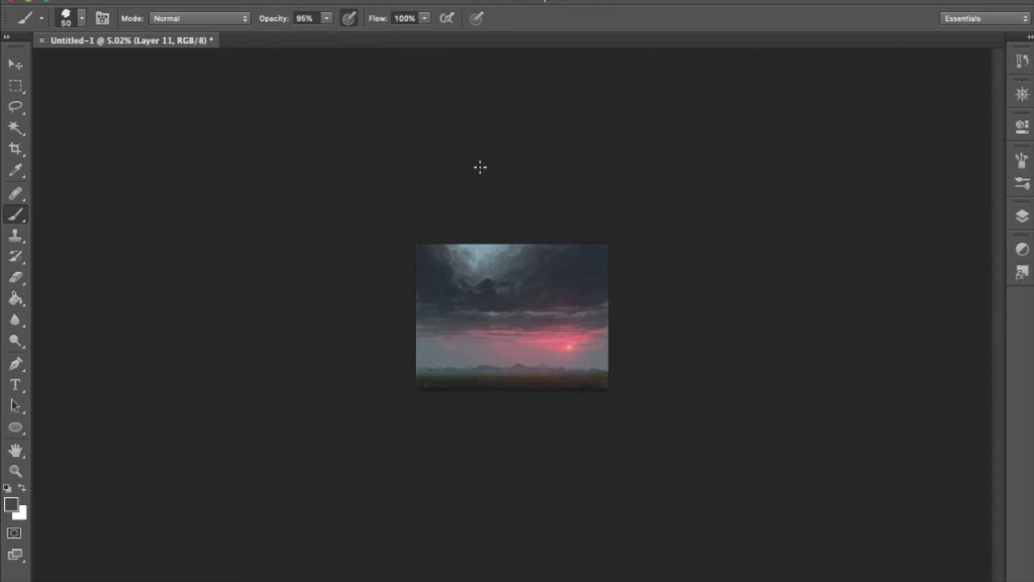
pyautogui.scroll(4, 512, 304)
pyautogui.scroll(-1, 571, 212)
pyautogui.scroll(1, 571, 213)
pyautogui.click(82, 18)
pyautogui.click(111, 424)
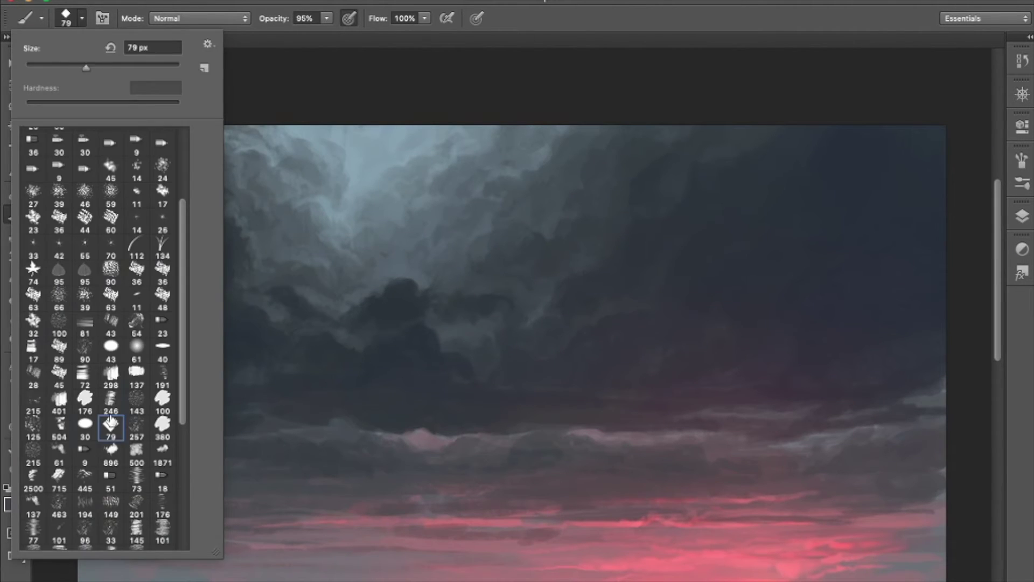
pyautogui.doubleClick(111, 373)
pyautogui.moveTo(361, 194); pyautogui.dragTo(392, 178)
pyautogui.click(404, 218)
pyautogui.moveTo(406, 213)
pyautogui.mouseDown()
pyautogui.moveTo(350, 253)
pyautogui.moveTo(383, 260)
pyautogui.moveTo(466, 218)
pyautogui.moveTo(451, 230)
pyautogui.mouseUp()
# Step: Paint curling dark tentacles on either side of the head using the 43 px round brush and sampled dark cloud colours
pyautogui.click(82, 18)
pyautogui.doubleClick(111, 350)
pyautogui.keyDown('alt'); pyautogui.click(383, 260); pyautogui.keyUp('alt')
pyautogui.press('[')
pyautogui.press('[')
pyautogui.press('[')
pyautogui.press('[')
pyautogui.press('[')
pyautogui.keyDown('alt'); pyautogui.click(409, 242); pyautogui.keyUp('alt')
pyautogui.moveTo(365, 282)
pyautogui.mouseDown()
pyautogui.moveTo(340, 289)
pyautogui.moveTo(319, 272)
pyautogui.mouseUp()
# Step: Shape the head and paint its facial folds, reducing the brush from about 36 px to 27 px
pyautogui.press('[')
pyautogui.press('[')
pyautogui.press('[')
pyautogui.press('[')
pyautogui.press('[')
pyautogui.press('[')
pyautogui.press('[')
pyautogui.moveTo(383, 244)
pyautogui.mouseDown()
pyautogui.moveTo(397, 226)
pyautogui.moveTo(386, 258)
pyautogui.mouseUp()
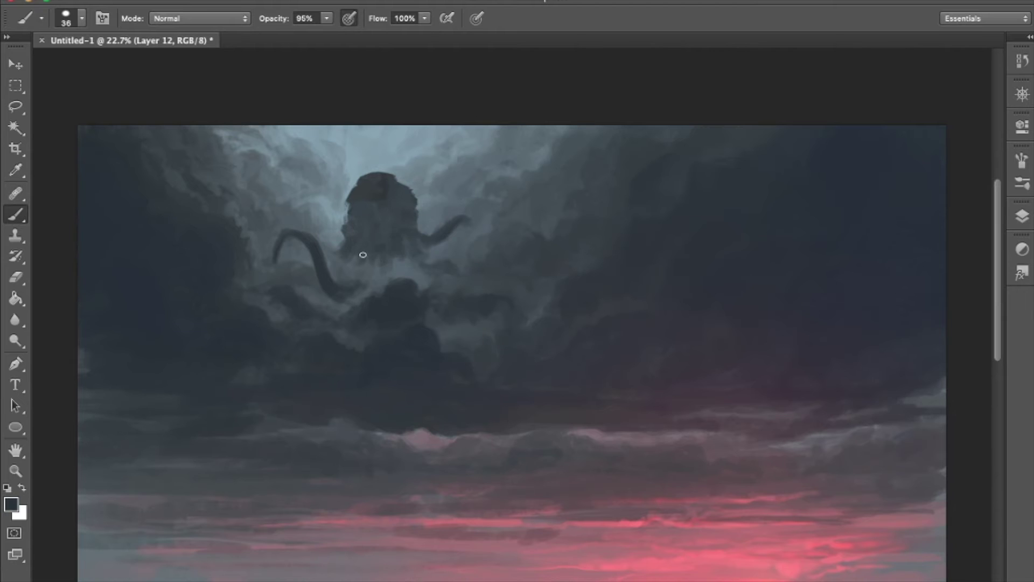
pyautogui.press('[')
pyautogui.press('[')
pyautogui.press('[')
pyautogui.press('[')
pyautogui.scroll(-5, 370, 233)
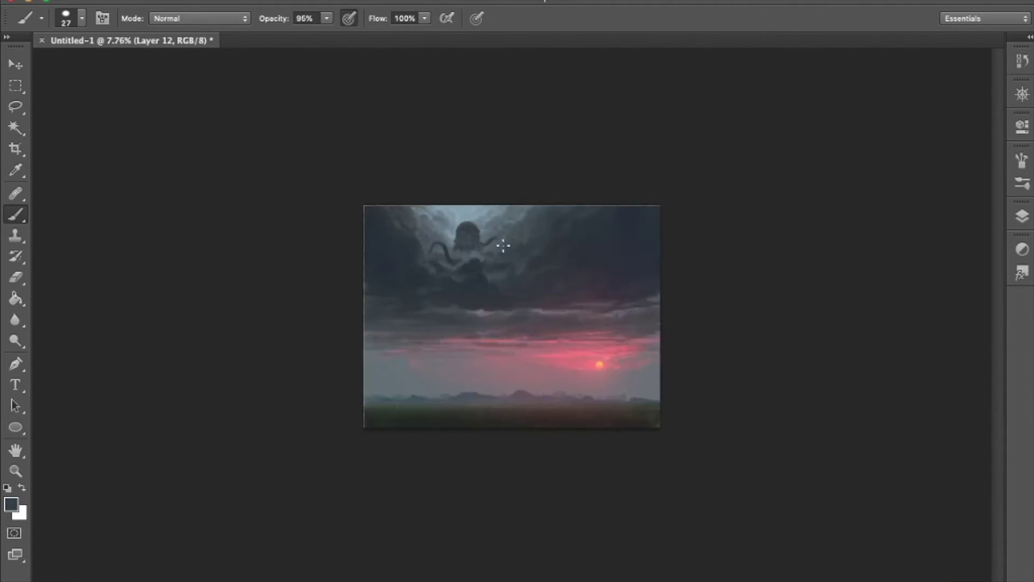
pyautogui.scroll(6, 398, 118)
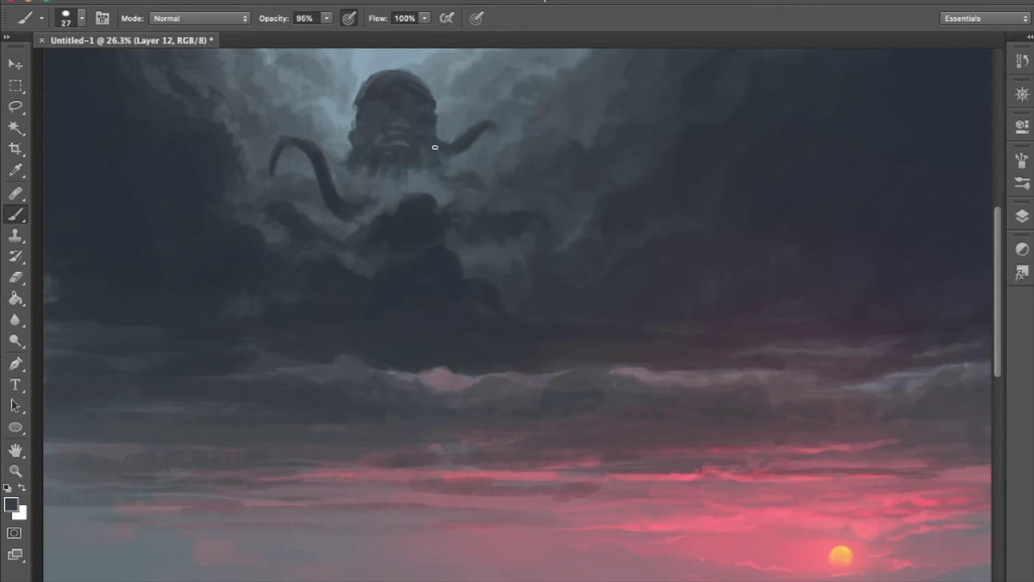
# Step: Paint four small light-blue eyes on the creature's face with a brush of about 7 px
pyautogui.scroll(-4, 435, 147)
pyautogui.scroll(8, 406, 134)
pyautogui.press('[')
pyautogui.press('[')
pyautogui.press('[')
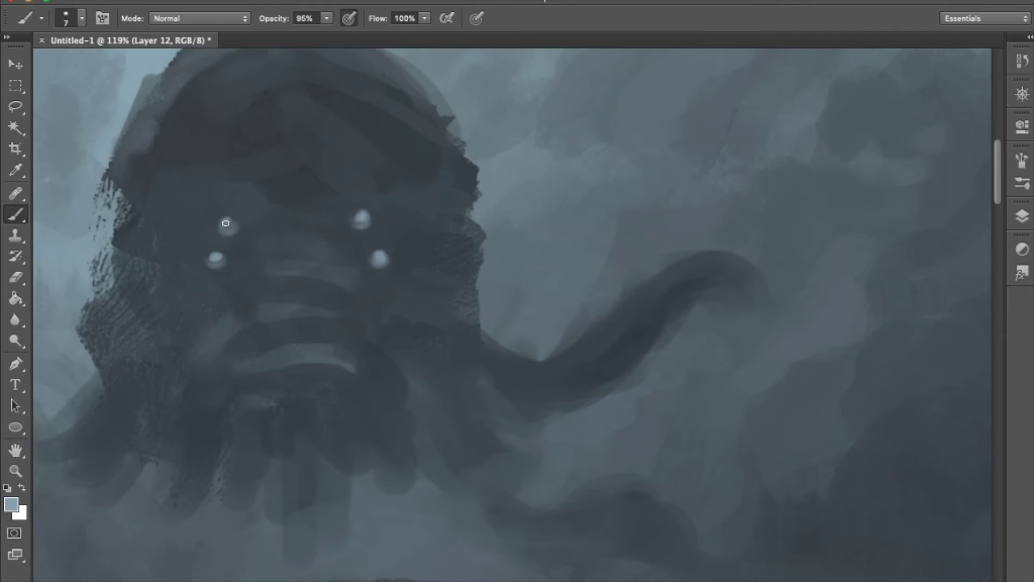
pyautogui.scroll(-5, 226, 223)
pyautogui.scroll(5, 323, 323)
# Step: Darken the sockets around the eyes and the folds beside the mouth with a sampled dark grey and a brush of about 8 px
pyautogui.press('[')
pyautogui.press('[')
pyautogui.scroll(3, 354, 274)
pyautogui.keyDown('alt'); pyautogui.click(354, 274); pyautogui.keyUp('alt')
pyautogui.moveTo(355, 278); pyautogui.dragTo(384, 361)
pyautogui.press(']')
pyautogui.press(']')
pyautogui.press(']')
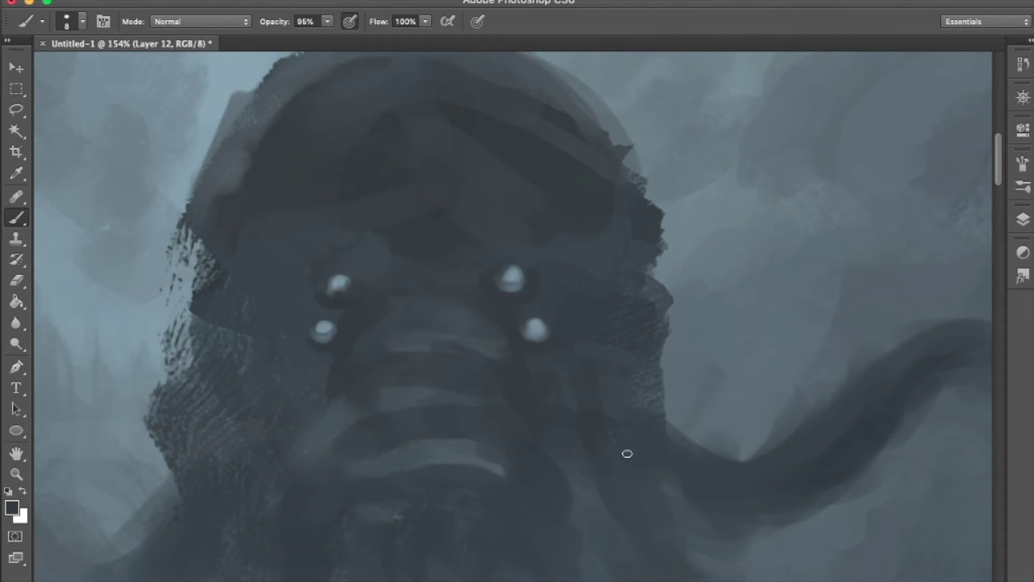
pyautogui.press(']')
pyautogui.press(']')
# Step: Paint drooping strands below the mouth and clean up the head's rough left edge with sampled blues and a brush of about 11 px
pyautogui.scroll(-5, 639, 402)
pyautogui.scroll(4, 440, 220)
pyautogui.keyDown('alt'); pyautogui.click(480, 207); pyautogui.keyUp('alt')
pyautogui.moveTo(480, 334)
pyautogui.mouseDown()
pyautogui.moveTo(502, 385)
pyautogui.moveTo(497, 434)
pyautogui.moveTo(479, 401)
pyautogui.moveTo(425, 389)
pyautogui.mouseUp()
pyautogui.keyDown('alt'); pyautogui.click(517, 362); pyautogui.keyUp('alt')
pyautogui.keyDown('alt'); pyautogui.click(377, 271); pyautogui.keyUp('alt')
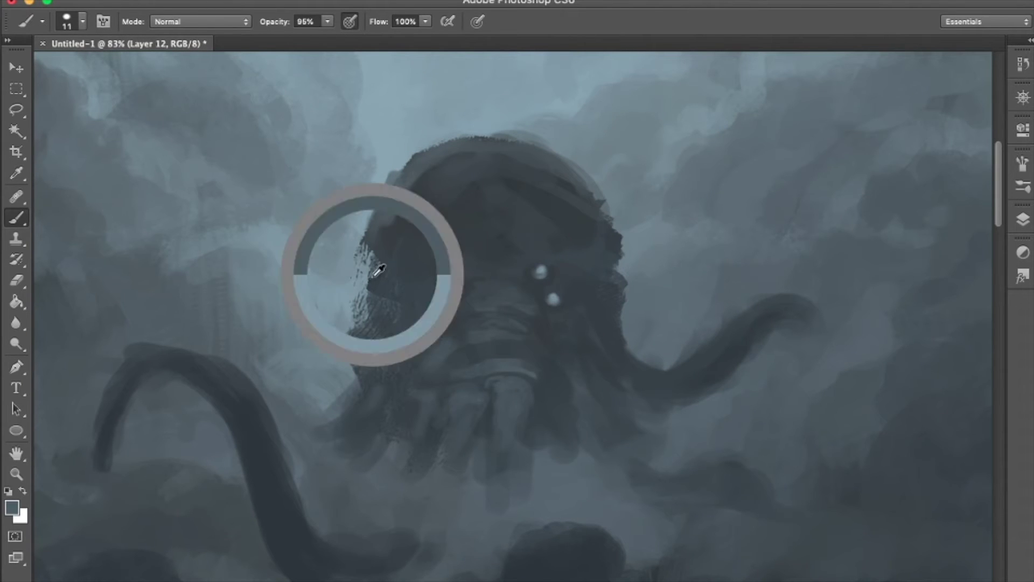
pyautogui.moveTo(366, 253); pyautogui.dragTo(371, 329)
# Step: Darken the left side of the head and spread dark strands outward at its base with sampled dark greys
pyautogui.keyDown('alt'); pyautogui.click(595, 261); pyautogui.keyUp('alt')
pyautogui.moveTo(409, 280); pyautogui.dragTo(396, 337)
pyautogui.moveTo(383, 224); pyautogui.dragTo(366, 269)
pyautogui.moveTo(363, 355); pyautogui.dragTo(330, 427)
pyautogui.keyDown('alt'); pyautogui.click(361, 425); pyautogui.keyUp('alt')
pyautogui.scroll(-1, 388, 307)
pyautogui.moveTo(398, 384)
pyautogui.mouseDown()
pyautogui.moveTo(476, 360)
pyautogui.moveTo(552, 381)
pyautogui.mouseUp()
# Step: Texture the face and the strands below the mouth with sampled greys and a textured brush of about 37 px
pyautogui.keyDown('alt'); pyautogui.click(539, 319); pyautogui.keyUp('alt')
pyautogui.press(']')
pyautogui.press(']')
pyautogui.keyDown('alt'); pyautogui.click(503, 364); pyautogui.keyUp('alt')
pyautogui.press(']')
pyautogui.press(']')
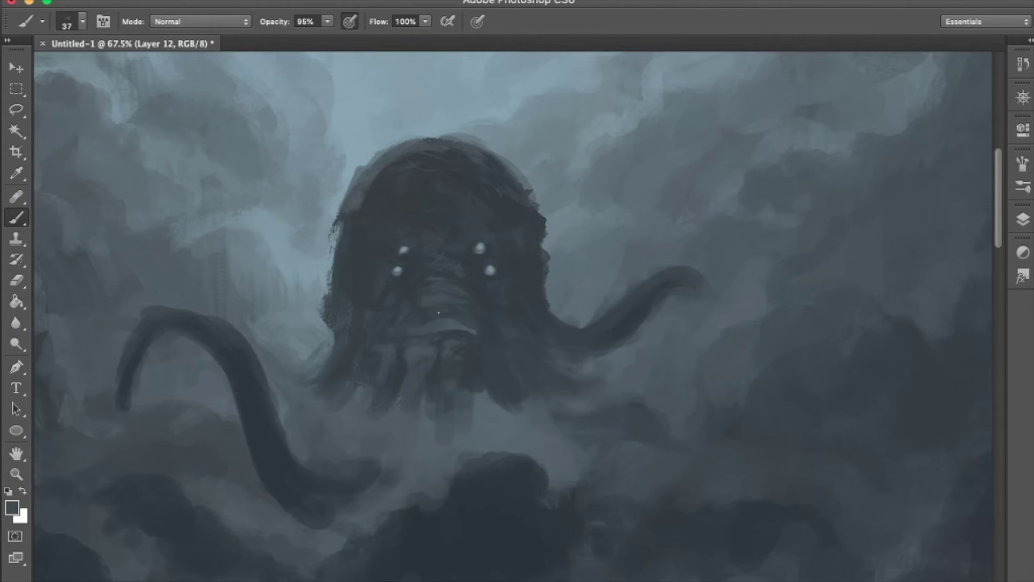
pyautogui.moveTo(426, 375)
pyautogui.mouseDown()
pyautogui.moveTo(411, 363)
pyautogui.moveTo(407, 414)
pyautogui.mouseUp()
pyautogui.moveTo(347, 341); pyautogui.dragTo(325, 370)
pyautogui.moveTo(541, 390); pyautogui.dragTo(503, 369)
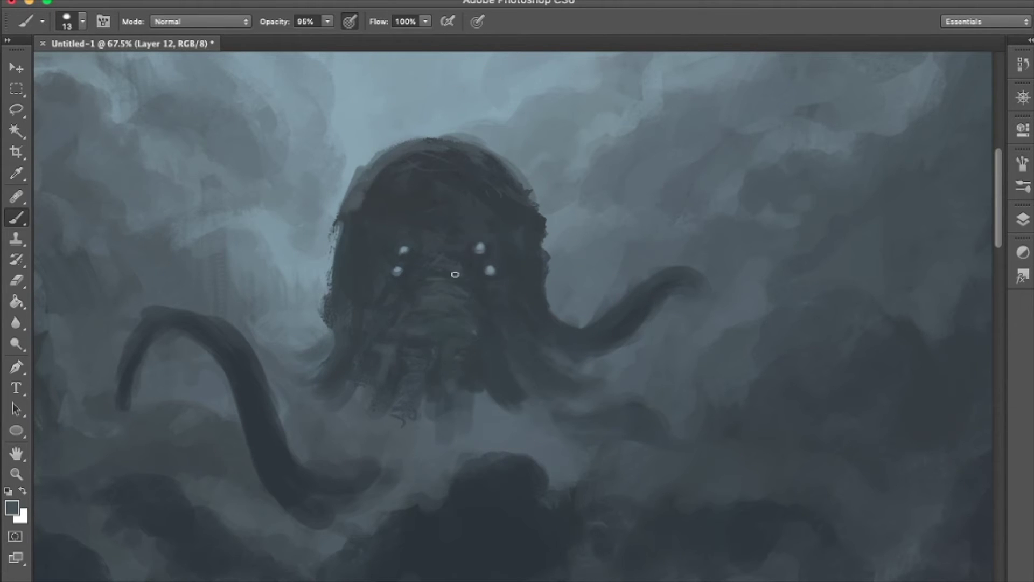
# Step: Refine the mouth folds and blend the lower strands into the mist with brushes of about 13 and 7 px
pyautogui.moveTo(473, 399)
pyautogui.mouseDown()
pyautogui.moveTo(315, 425)
pyautogui.moveTo(521, 399)
pyautogui.mouseUp()
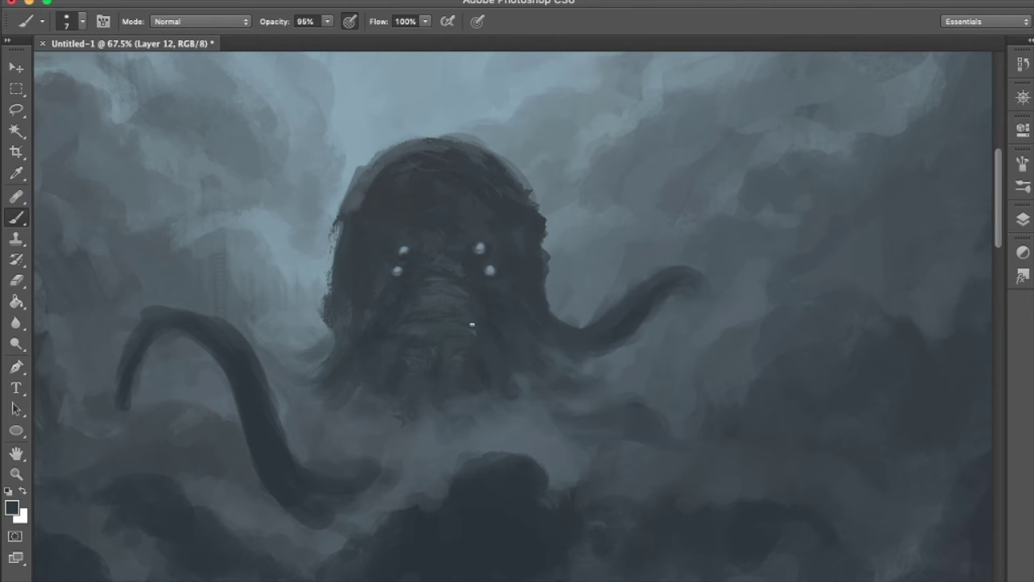
pyautogui.moveTo(385, 385); pyautogui.dragTo(320, 428)
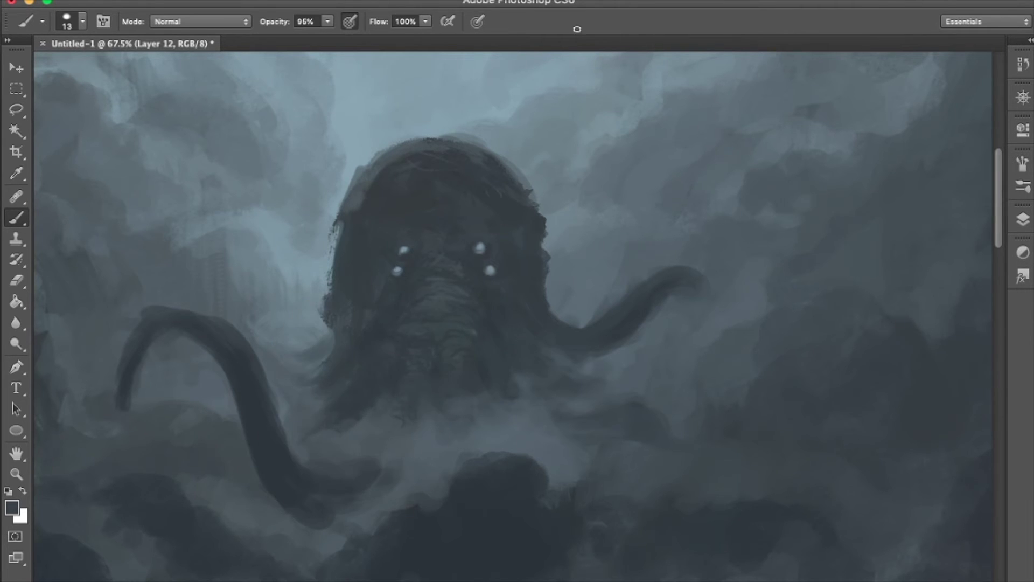
pyautogui.scroll(-5, 517, 302)
pyautogui.scroll(5, 288, 120)
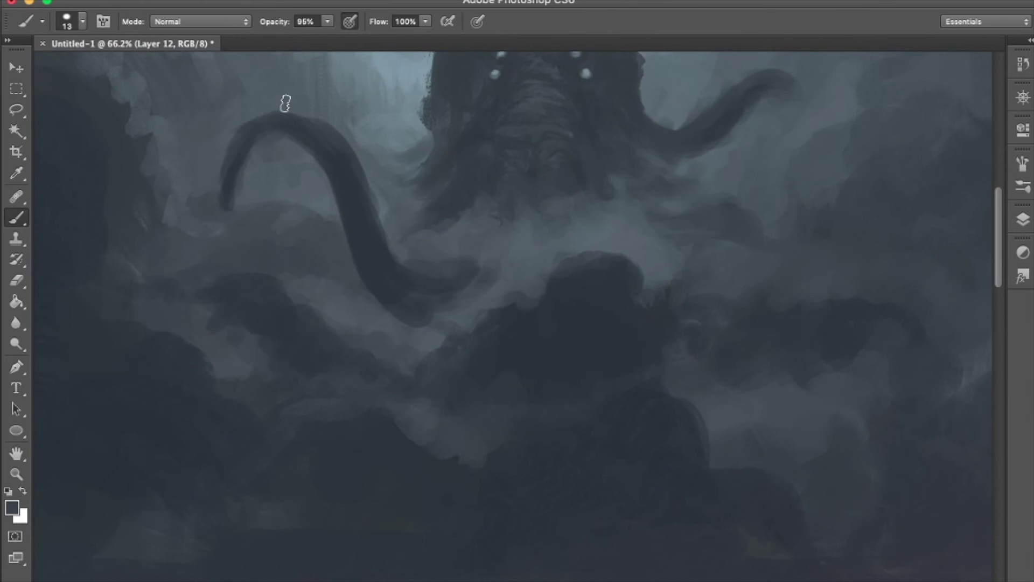
# Step: Paint an upturned tentacle to the lower right of the head and a small faint one in the clouds to its left
pyautogui.scroll(-5, 285, 104)
pyautogui.scroll(5, 377, 129)
pyautogui.scroll(-2, 524, 322)
pyautogui.press('[')
pyautogui.press('[')
pyautogui.press('[')
pyautogui.press('[')
pyautogui.moveTo(479, 416); pyautogui.dragTo(495, 413)
pyautogui.scroll(3, 258, 358)
pyautogui.moveTo(377, 180); pyautogui.dragTo(412, 99)
# Step: Paint a long dark tentacle hanging from the cloud base toward the pink streaks, with brushes of about 29 and 47 px
pyautogui.scroll(-3, 391, 151)
pyautogui.press(']')
pyautogui.press(']')
pyautogui.moveTo(354, 386)
pyautogui.mouseDown()
pyautogui.moveTo(323, 397)
pyautogui.moveTo(341, 383)
pyautogui.moveTo(338, 455)
pyautogui.moveTo(370, 484)
pyautogui.mouseUp()
pyautogui.press('[')
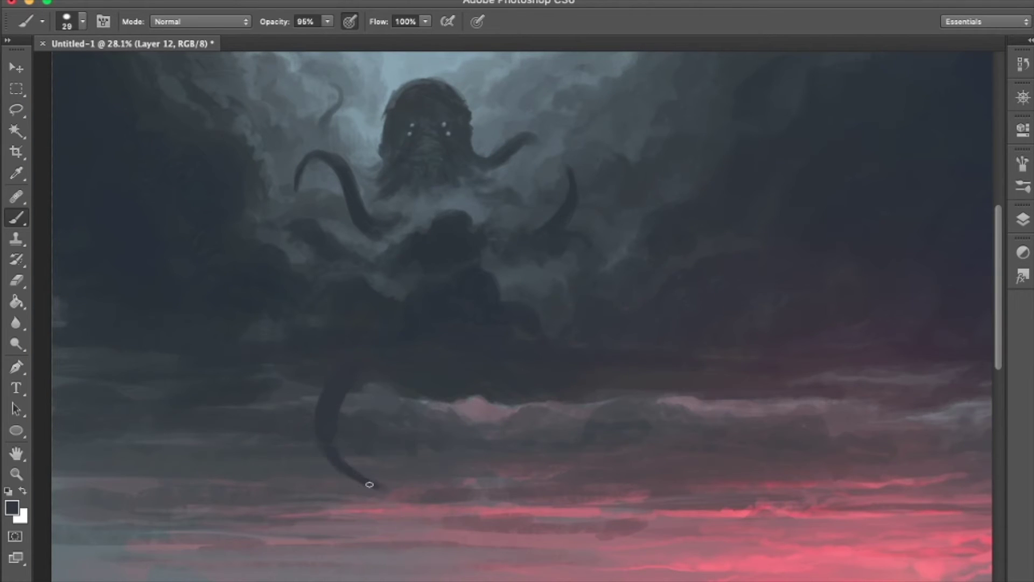
pyautogui.scroll(-2, 390, 514)
pyautogui.press(']')
pyautogui.press(']')
pyautogui.press(']')
pyautogui.press(']')
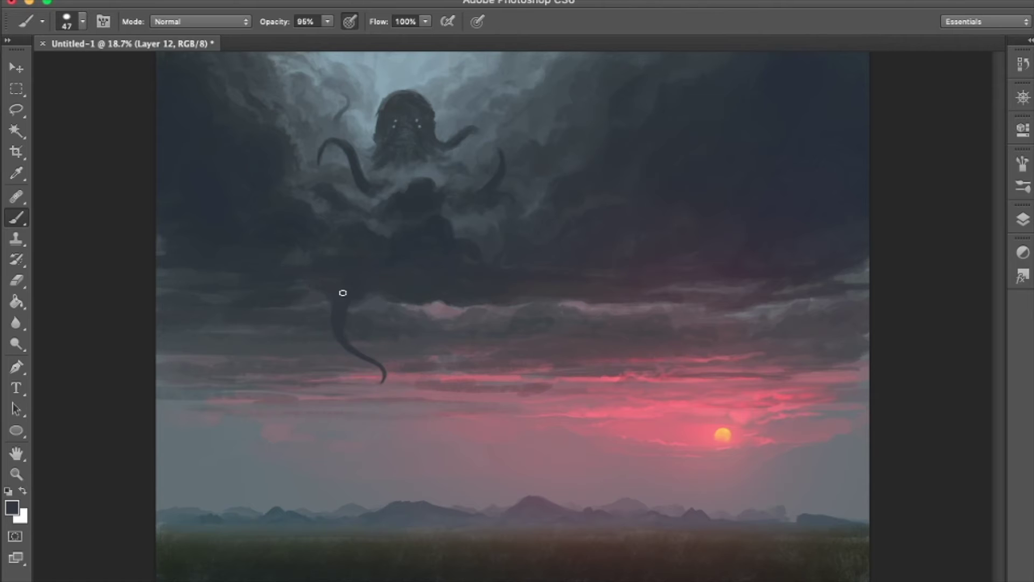
pyautogui.scroll(-1, 347, 313)
# Step: Paint a small curled tentacle hanging below the dark cloud's edge with a brush of about 21 px
pyautogui.scroll(3, 444, 377)
pyautogui.press('[')
pyautogui.press('[')
pyautogui.press('[')
pyautogui.moveTo(443, 376); pyautogui.dragTo(458, 384)
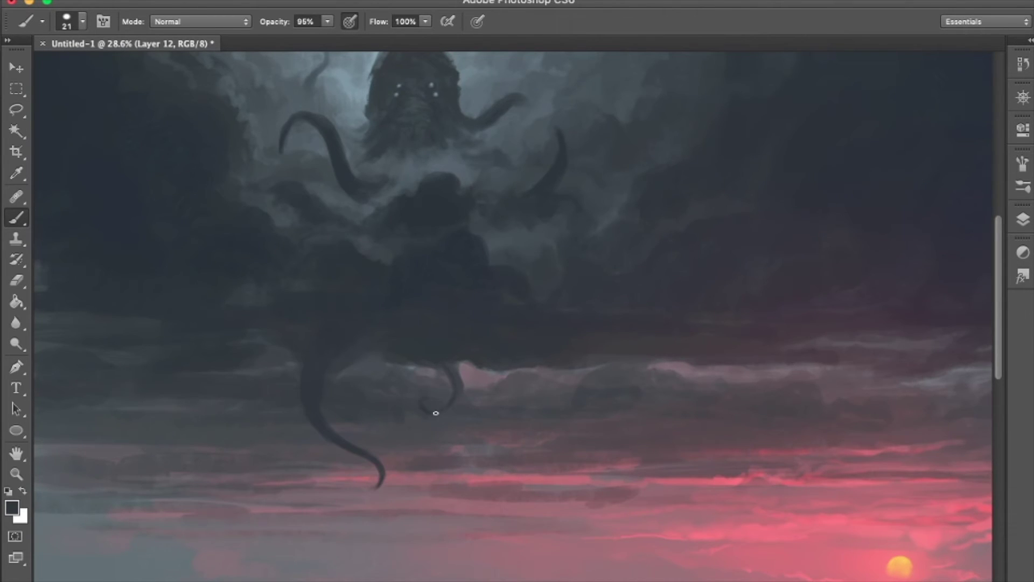
# Step: Paint a hooked tentacle hanging farther right below the dark cloud with a brush of about 27 px
pyautogui.scroll(2, 419, 344)
pyautogui.press(']')
pyautogui.moveTo(493, 373); pyautogui.dragTo(491, 339)
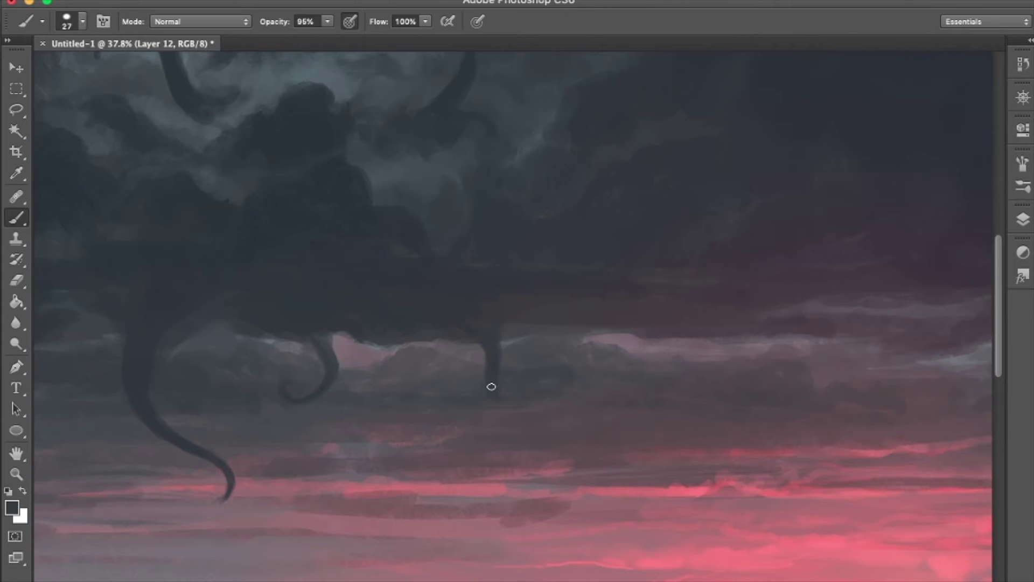
pyautogui.scroll(-10, 493, 374)
pyautogui.scroll(9, 487, 307)
# Step: Paint a long curved tentacle to the left of the large hanging one, narrowing the brush to about 20 px
pyautogui.press(']')
pyautogui.press(']')
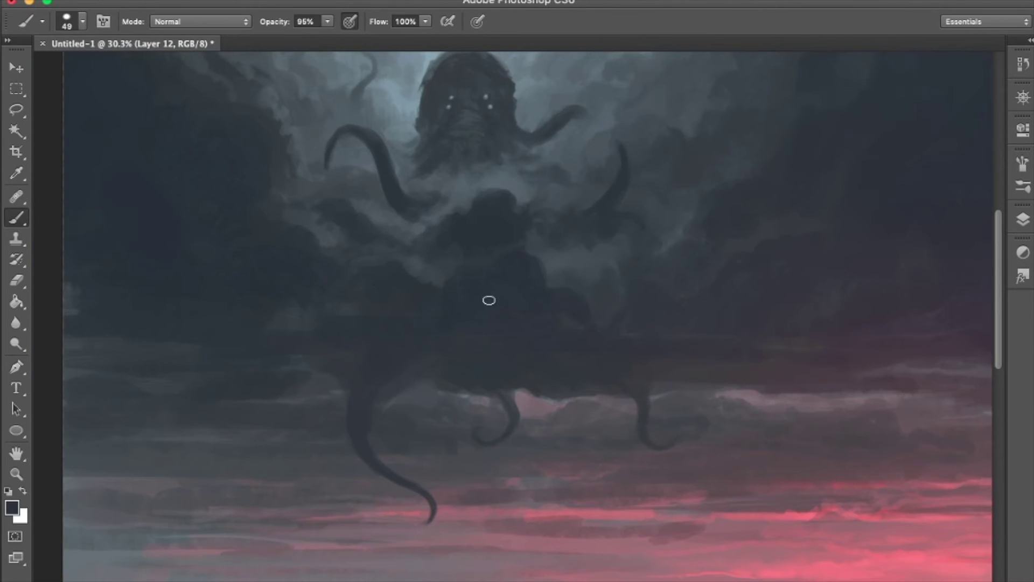
pyautogui.scroll(-10, 371, 316)
pyautogui.scroll(9, 374, 330)
pyautogui.press('[')
pyautogui.press('[')
pyautogui.moveTo(304, 356)
pyautogui.mouseDown()
pyautogui.moveTo(233, 416)
pyautogui.moveTo(225, 464)
pyautogui.mouseUp()
pyautogui.scroll(1, 303, 374)
pyautogui.moveTo(273, 317)
pyautogui.mouseDown()
pyautogui.moveTo(339, 312)
pyautogui.moveTo(438, 335)
pyautogui.moveTo(431, 325)
pyautogui.mouseUp()
pyautogui.scroll(1, 309, 311)
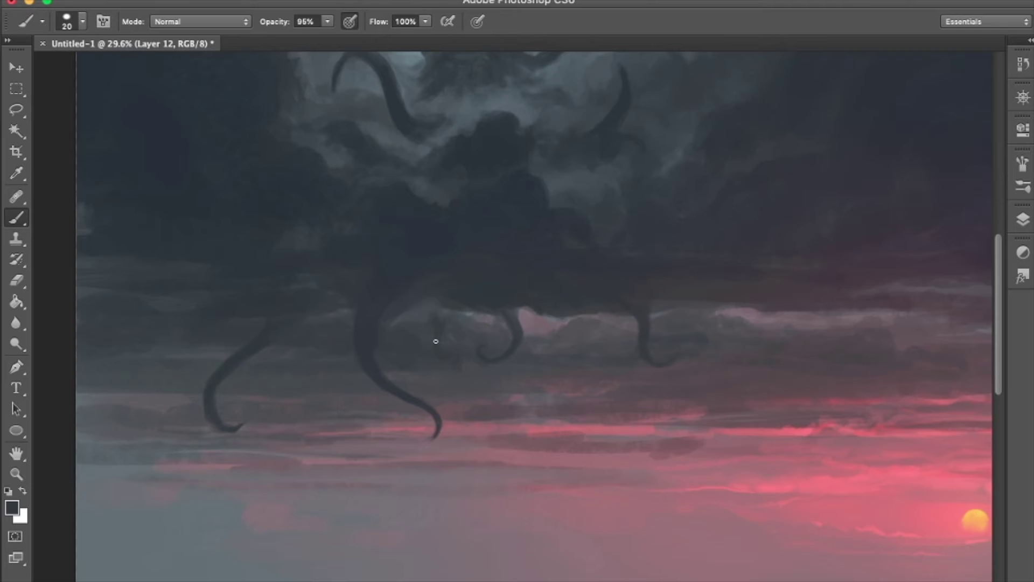
# Step: Try adding faint, hazy tentacles between the dark hanging ones with brushes of about 20 and 17 px
pyautogui.scroll(-1, 436, 352)
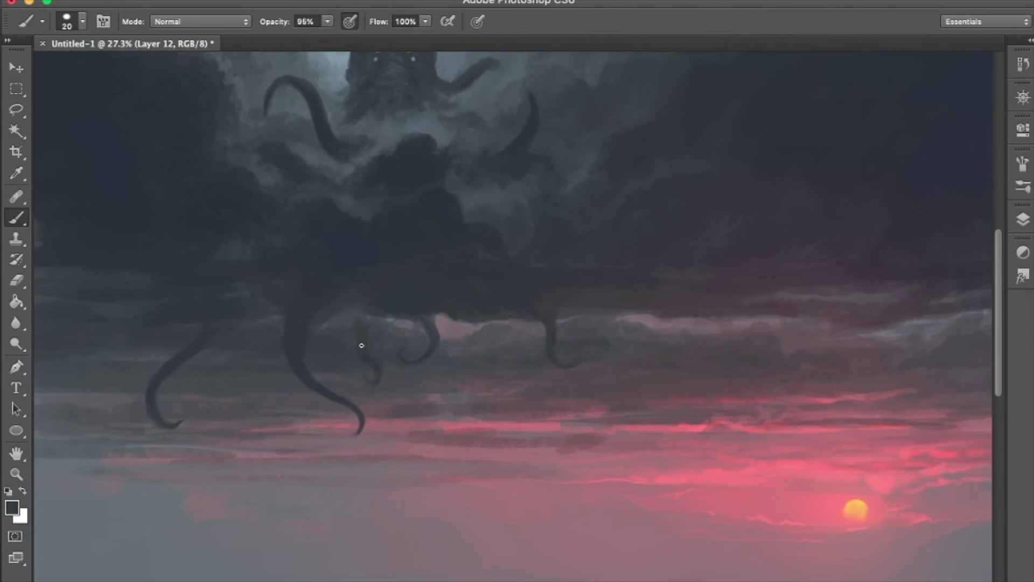
pyautogui.moveTo(474, 339)
pyautogui.mouseDown()
pyautogui.moveTo(483, 342)
pyautogui.moveTo(459, 325)
pyautogui.moveTo(462, 338)
pyautogui.mouseUp()
pyautogui.scroll(-1, 442, 187)
pyautogui.moveTo(353, 353)
pyautogui.mouseDown()
pyautogui.moveTo(363, 354)
pyautogui.moveTo(356, 359)
pyautogui.mouseUp()
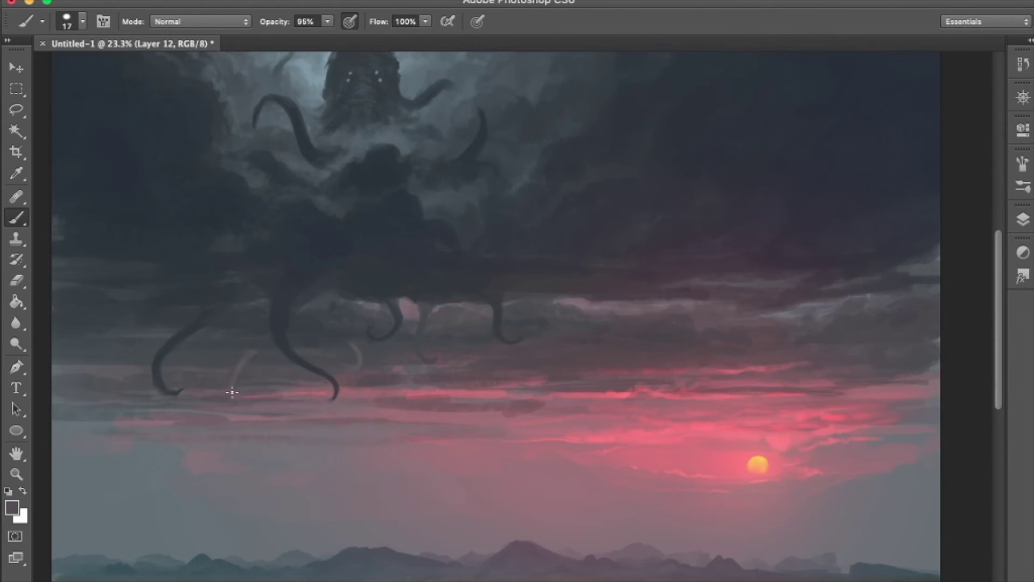
pyautogui.scroll(-1, 324, 359)
pyautogui.scroll(-3, 410, 335)
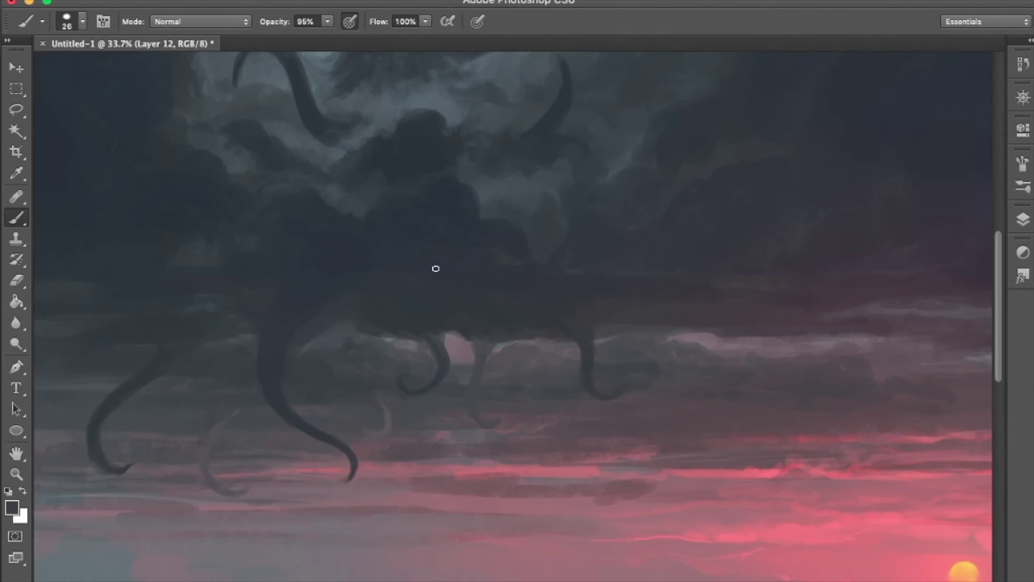
pyautogui.scroll(-3, 467, 378)
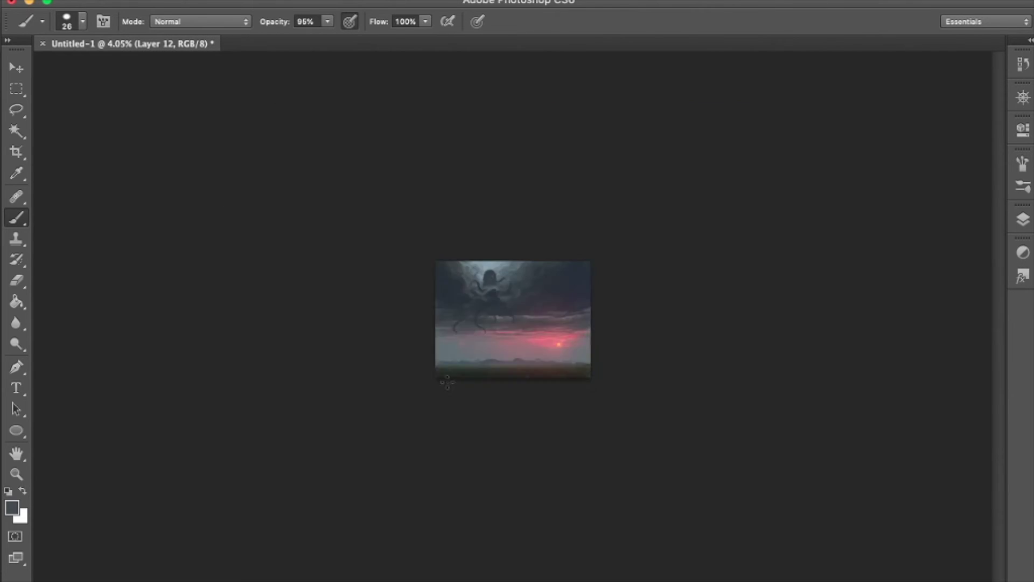
pyautogui.scroll(5, 312, 331)
# Step: Paint dark tentacles arching right of the cloud body, at the far left of the cloud base and in the right-hand clouds
pyautogui.press(']')
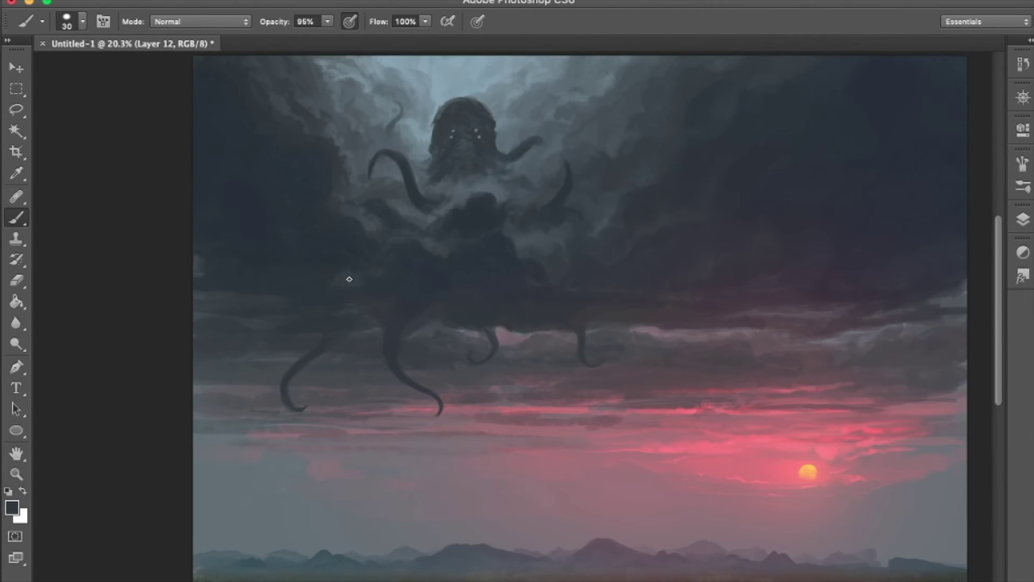
pyautogui.press('[')
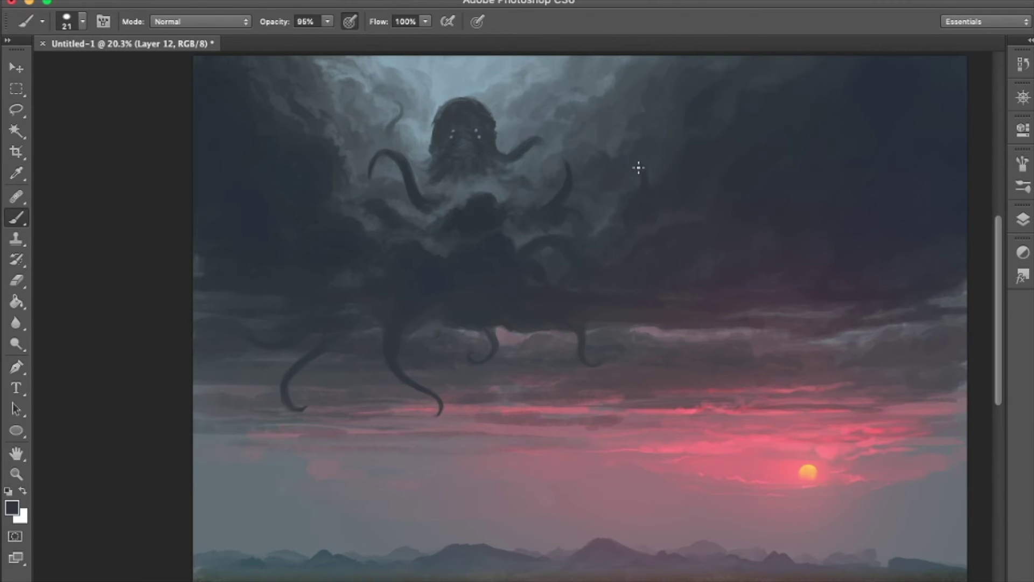
pyautogui.scroll(-4, 639, 168)
pyautogui.scroll(5, 204, 262)
# Step: Paint faint, hazy tentacles in the upper clouds on both sides of the head with brushes of about 27 and 22 px
pyautogui.press(']')
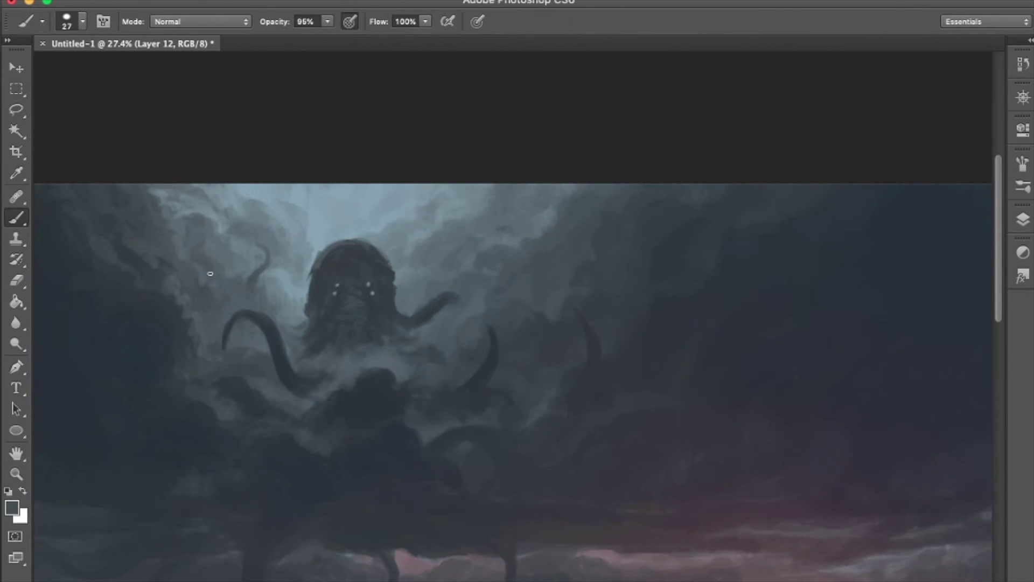
pyautogui.press(']')
pyautogui.press(']')
pyautogui.press(']')
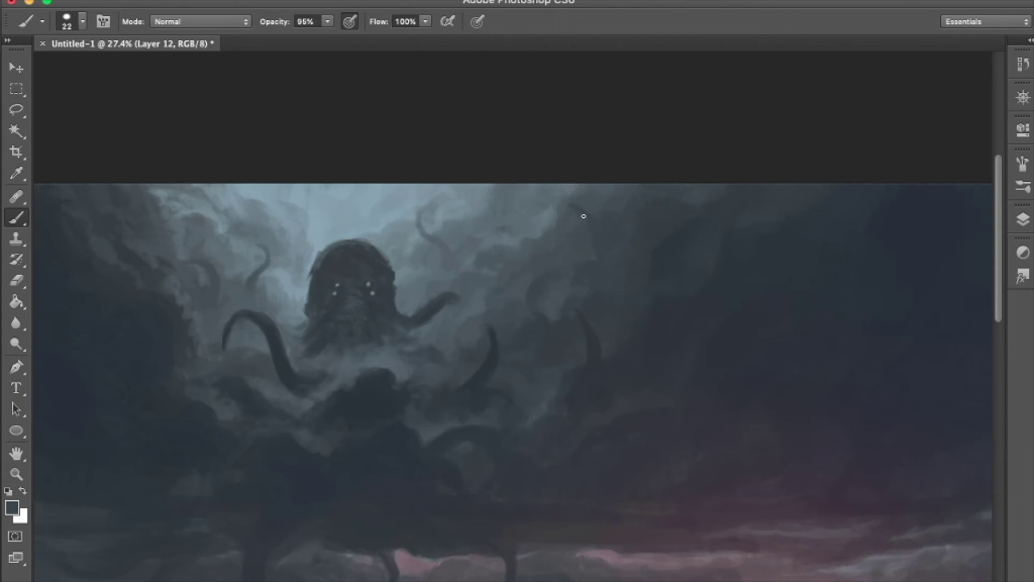
pyautogui.scroll(-4, 590, 263)
# Step: Repaint the curved tentacle hanging at the left of the cloud base with a brush of about 22 px
pyautogui.scroll(5, 233, 286)
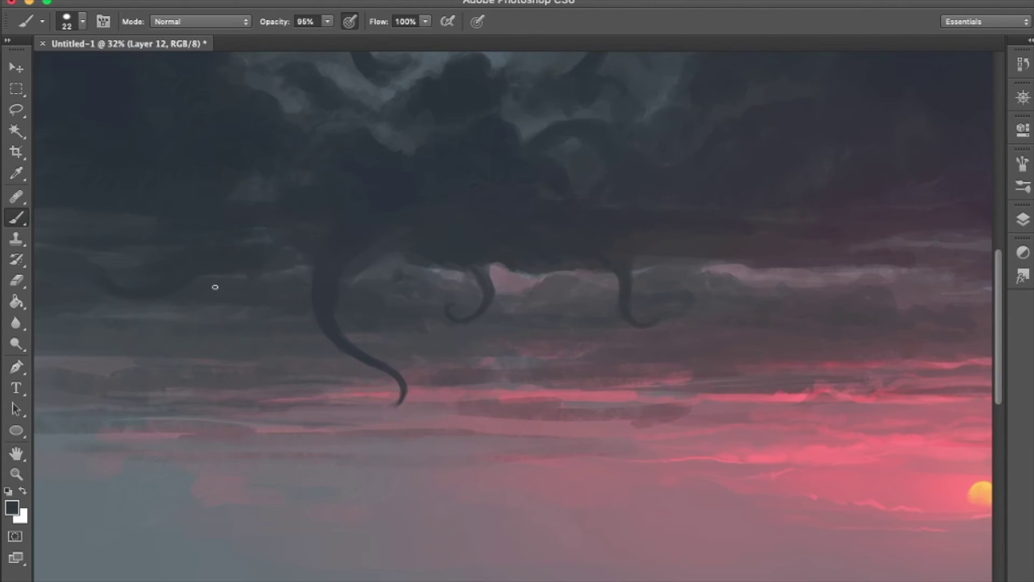
pyautogui.moveTo(195, 309); pyautogui.dragTo(192, 350)
pyautogui.scroll(-3, 296, 203)
pyautogui.scroll(2, 478, 328)
# Step: Try a very long tentacle sweeping from the cloud base down toward the mountains, then undo its strokes
pyautogui.press(']')
pyautogui.press(']')
pyautogui.press(']')
pyautogui.moveTo(479, 327)
pyautogui.mouseDown()
pyautogui.moveTo(481, 294)
pyautogui.moveTo(490, 507)
pyautogui.moveTo(481, 519)
pyautogui.moveTo(501, 469)
pyautogui.moveTo(432, 538)
pyautogui.moveTo(401, 512)
pyautogui.mouseUp()
pyautogui.scroll(-3, 477, 526)
pyautogui.scroll(2, 478, 526)
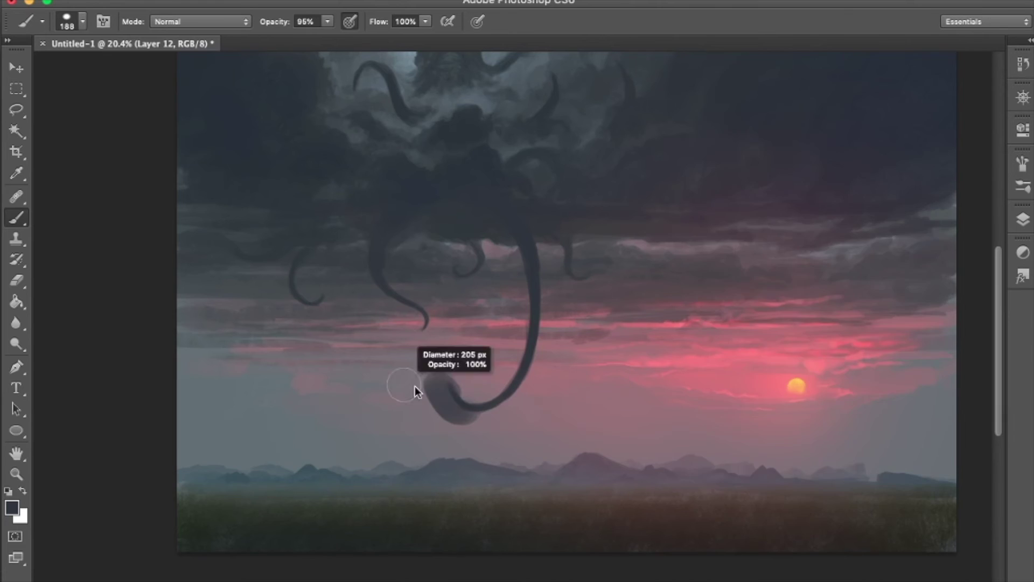
pyautogui.press('super+alt+z')
pyautogui.press('super+alt+z')
# Step: Paint a thick S-curved tentacle hanging from the cloud's centre into the pink sky with a brush of about 46 px
pyautogui.moveTo(485, 223)
pyautogui.mouseDown()
pyautogui.moveTo(512, 230)
pyautogui.moveTo(501, 366)
pyautogui.moveTo(529, 254)
pyautogui.mouseUp()
pyautogui.scroll(1, 427, 257)
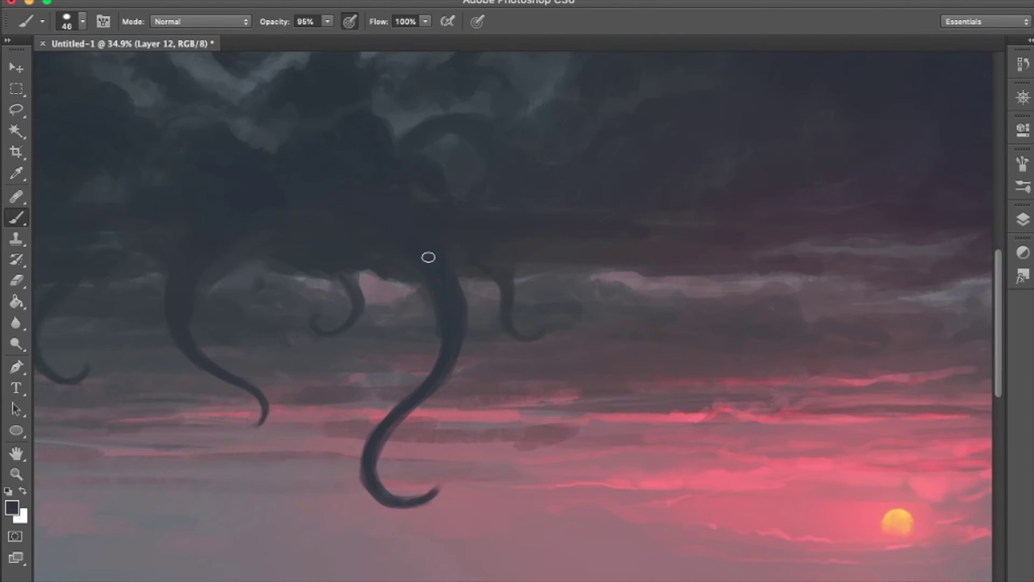
pyautogui.scroll(-4, 473, 286)
pyautogui.scroll(3, 485, 339)
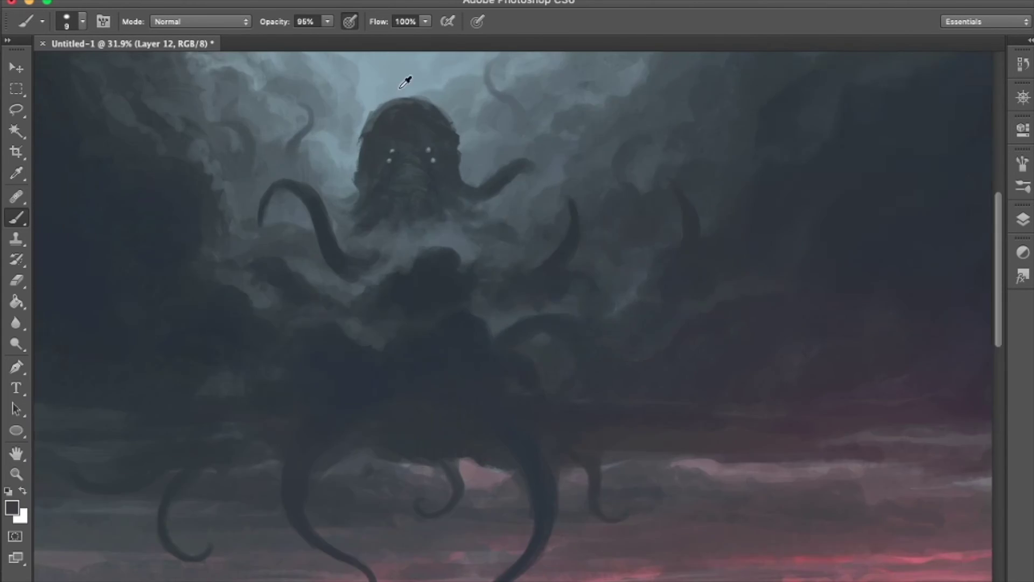
# Step: Add a new Normal layer above the creature and paint pale glowing streaks beside its four eyes with a brush of about 5 px
pyautogui.scroll(3, 393, 136)
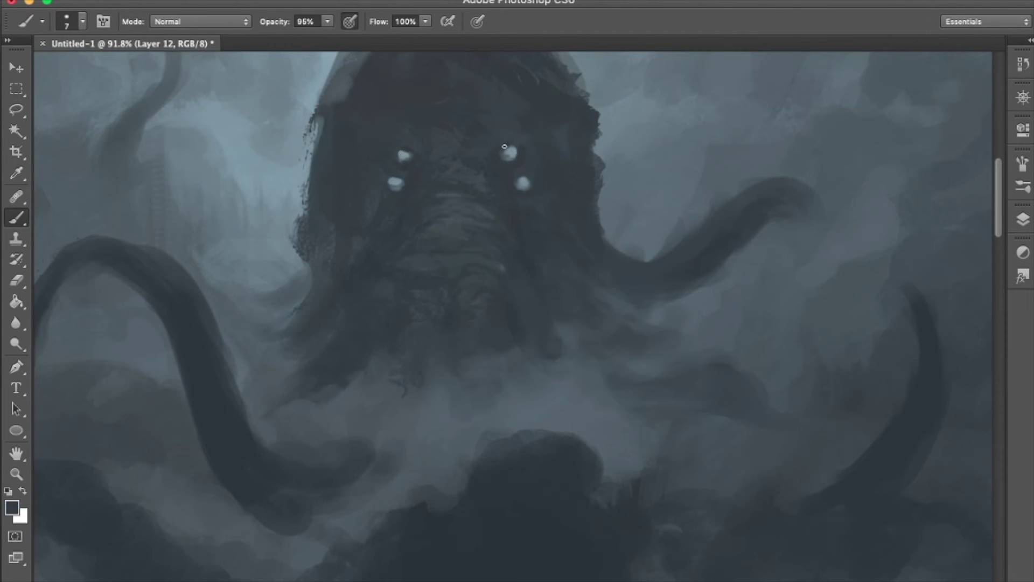
pyautogui.scroll(2, 521, 183)
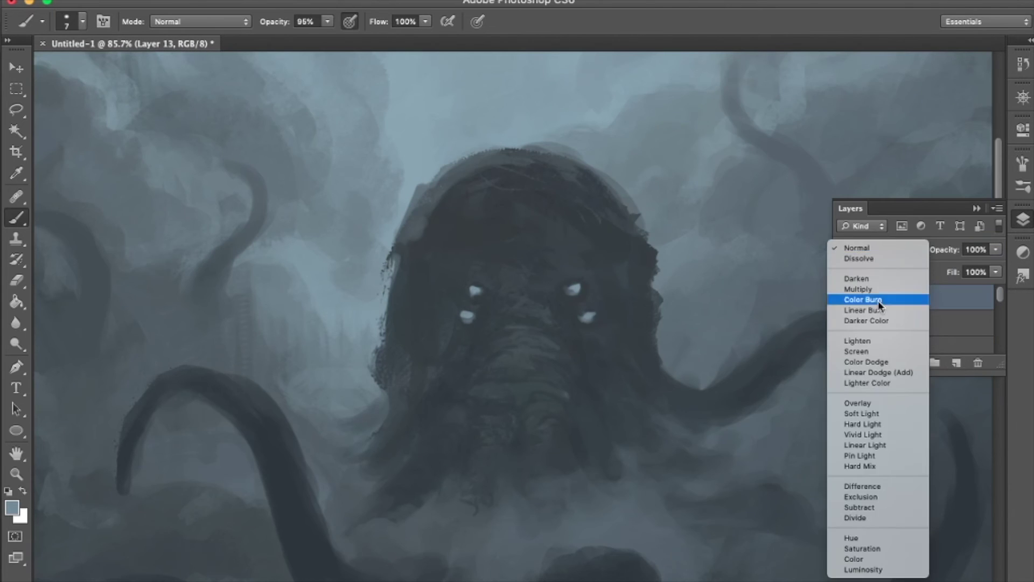
pyautogui.click(868, 301)
pyautogui.hotkey('ctrl', 'alt', 'shift', 'n')
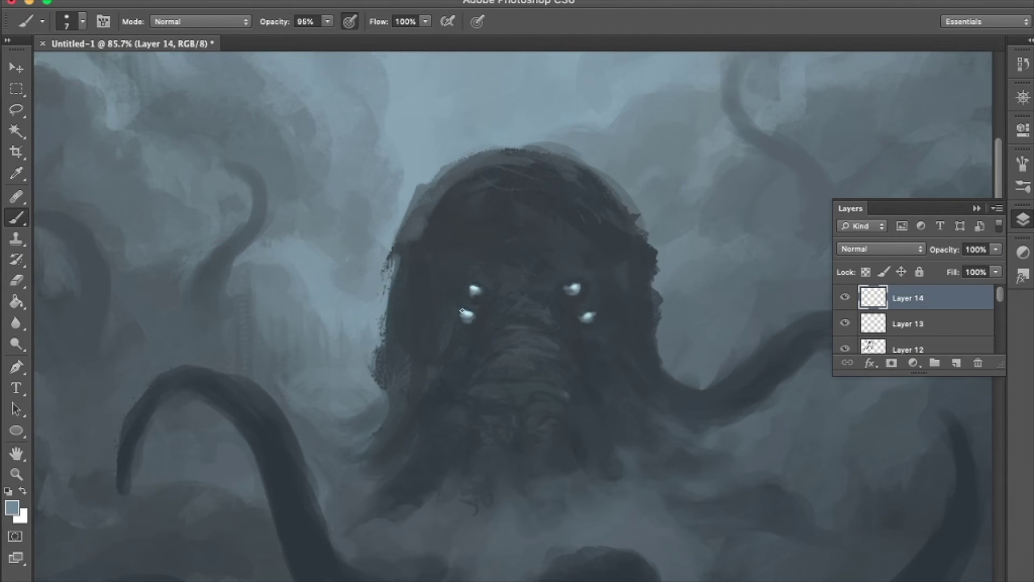
pyautogui.click(462, 280)
pyautogui.press('[')
pyautogui.press('[')
pyautogui.press('[')
pyautogui.moveTo(588, 284); pyautogui.dragTo(609, 258)
pyautogui.moveTo(598, 312); pyautogui.dragTo(572, 321)
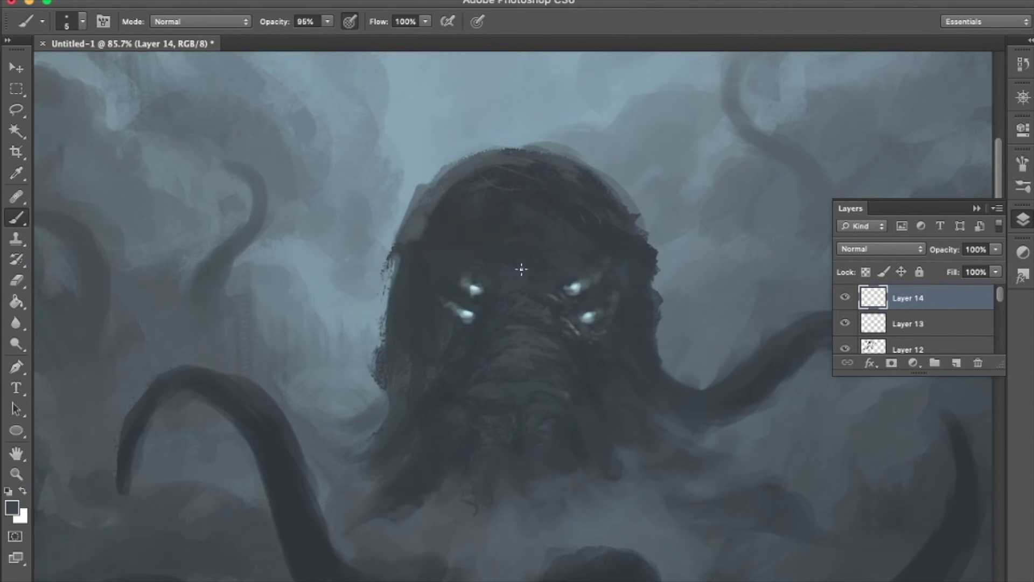
# Step: Paint fine pale wrinkles and catchlights around the four eyes with brushes of about 1 and 3 px
pyautogui.scroll(3, 502, 411)
pyautogui.press('[')
pyautogui.press('[')
pyautogui.press('[')
pyautogui.press('[')
pyautogui.keyDown('alt'); pyautogui.click(450, 267); pyautogui.keyUp('alt')
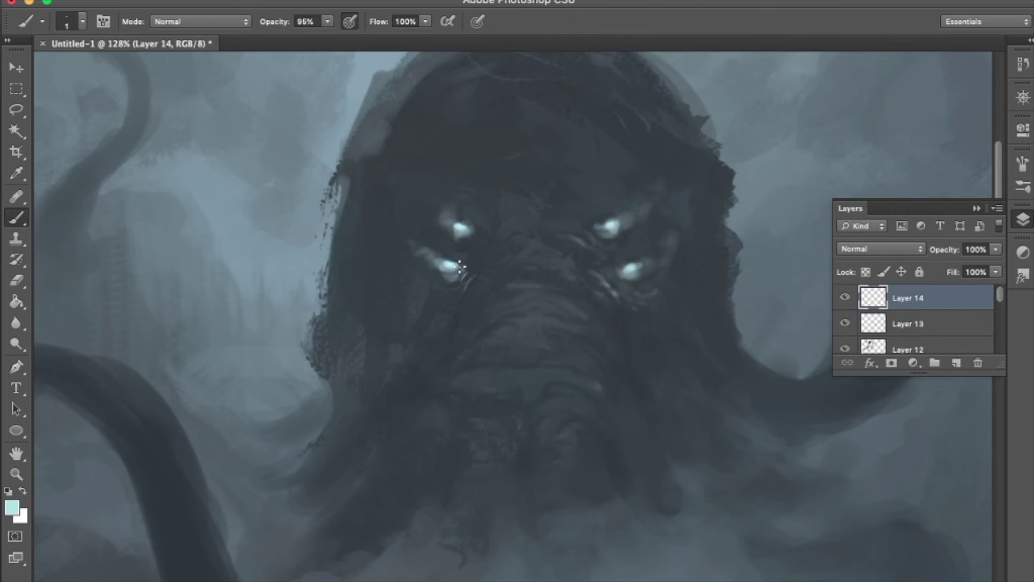
pyautogui.press(']')
pyautogui.press(']')
pyautogui.scroll(-10, 488, 229)
pyautogui.scroll(10, 496, 231)
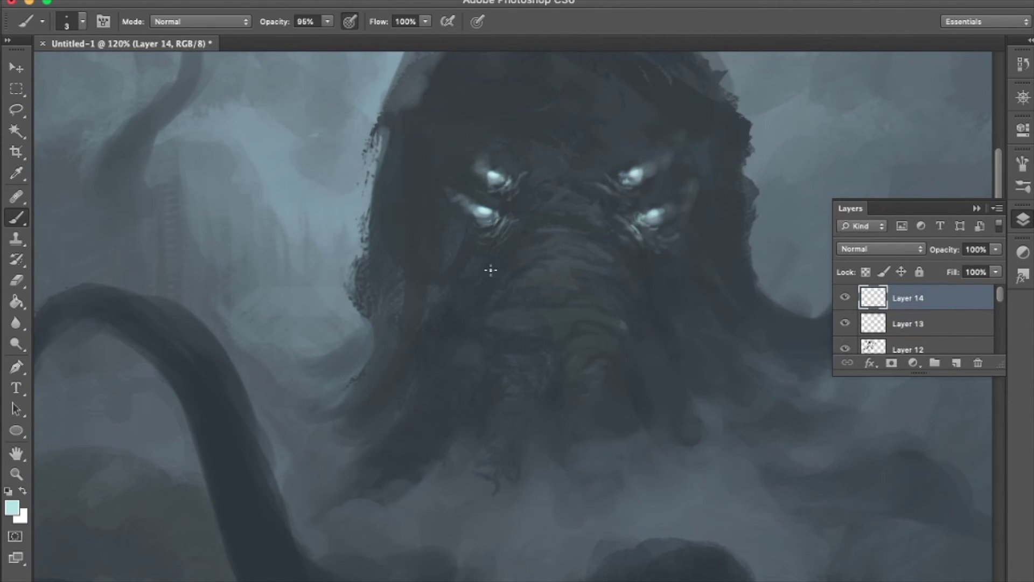
# Step: Shade the skin around the eyes with a dark tone and spread a soft pale glow outward using a brush of about 25 px
pyautogui.keyDown('alt'); pyautogui.click(475, 243); pyautogui.keyUp('alt')
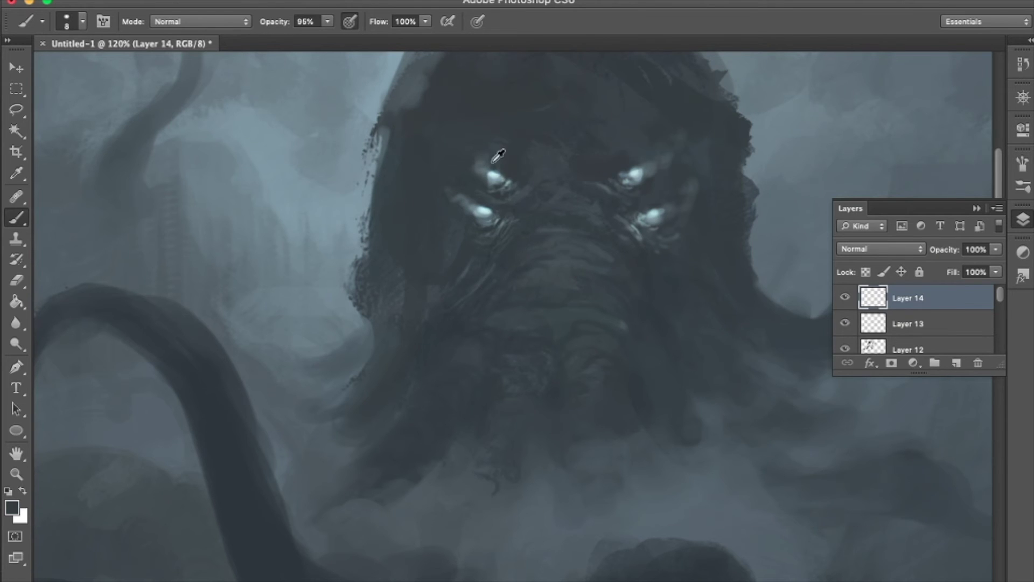
pyautogui.keyDown('alt'); pyautogui.click(636, 177); pyautogui.keyUp('alt')
pyautogui.moveTo(638, 200); pyautogui.dragTo(589, 185)
pyautogui.scroll(2, 485, 223)
pyautogui.scroll(-4, 589, 185)
pyautogui.moveTo(469, 157)
pyautogui.mouseDown()
pyautogui.moveTo(439, 212)
pyautogui.moveTo(468, 215)
pyautogui.moveTo(438, 221)
pyautogui.moveTo(487, 229)
pyautogui.moveTo(485, 244)
pyautogui.mouseUp()
pyautogui.moveTo(611, 212)
pyautogui.mouseDown()
pyautogui.moveTo(596, 180)
pyautogui.moveTo(591, 223)
pyautogui.mouseUp()
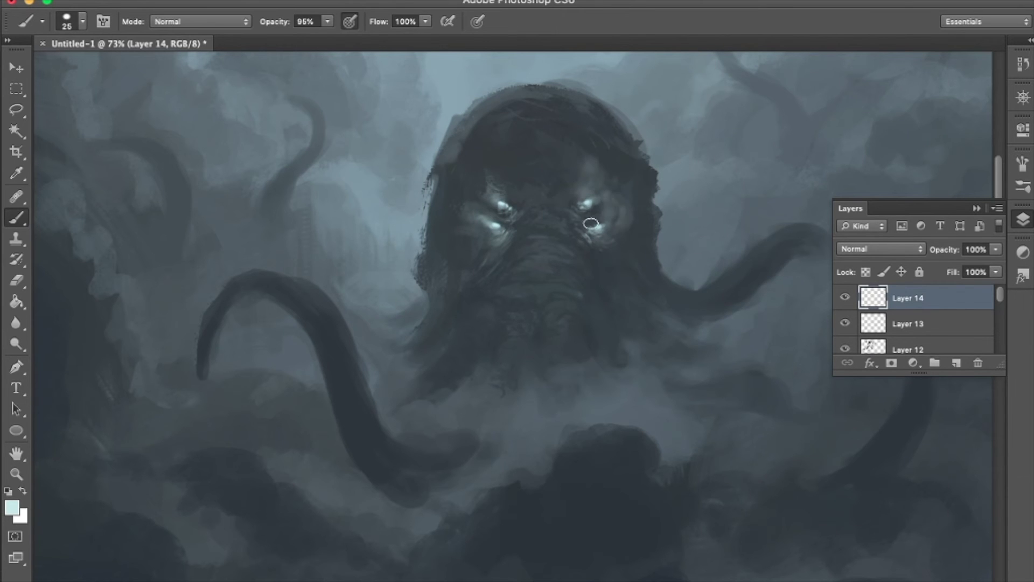
# Step: Paint dark textured strokes over the creature's forehead and crown with brushes of about 50 and 39 px
pyautogui.scroll(-5, 604, 215)
pyautogui.scroll(5, 397, 218)
pyautogui.moveTo(409, 218)
pyautogui.mouseDown()
pyautogui.moveTo(397, 219)
pyautogui.moveTo(427, 104)
pyautogui.mouseUp()
pyautogui.keyDown('alt'); pyautogui.click(397, 219); pyautogui.keyUp('alt')
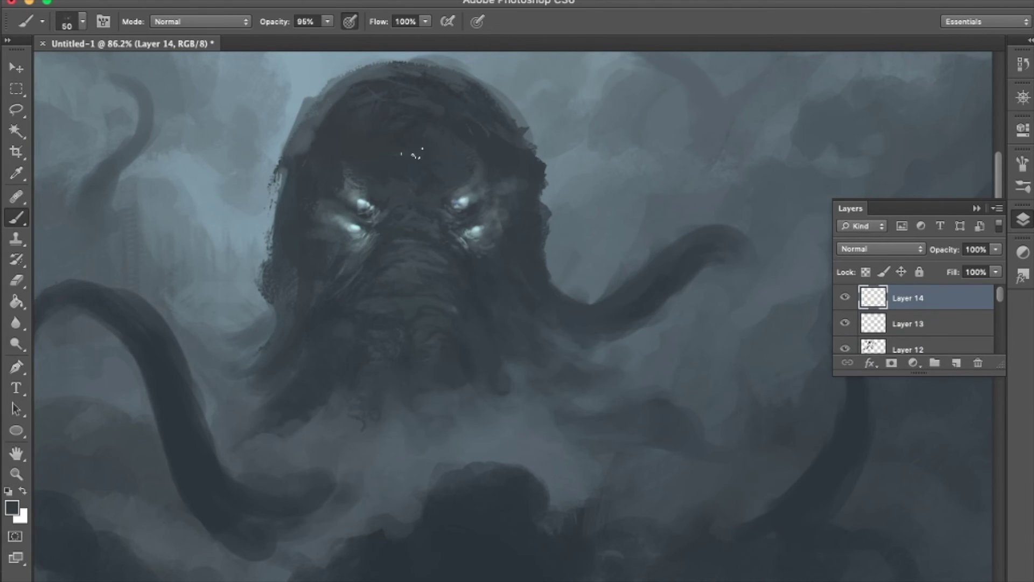
pyautogui.moveTo(396, 201); pyautogui.dragTo(451, 148)
pyautogui.keyDown('alt'); pyautogui.click(520, 265); pyautogui.keyUp('alt')
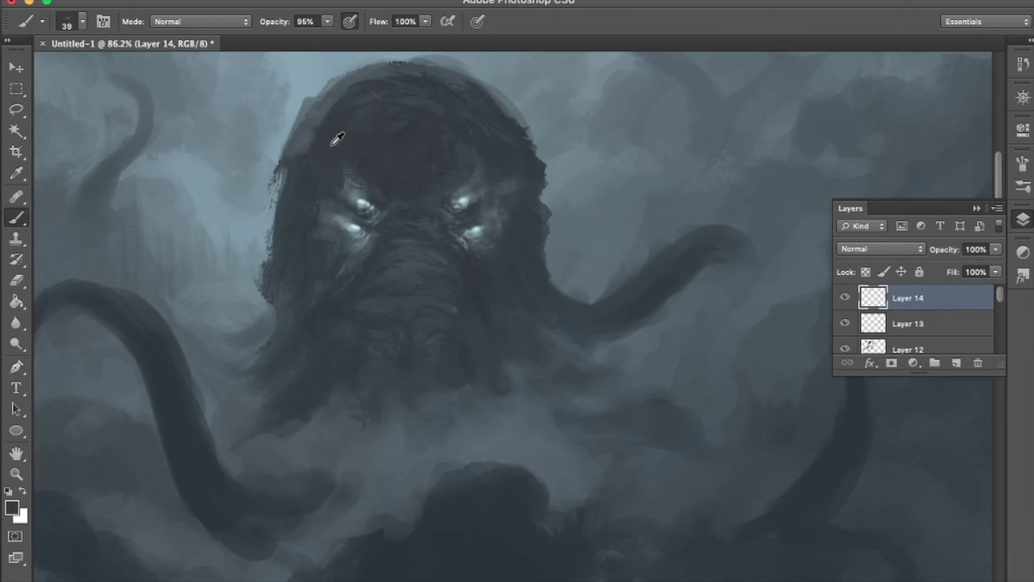
# Step: Choose the irregular 896 px brush preset, shrink it to about 12 px and brush pale light around the eyes and brow
pyautogui.hotkey('ctrl', '+')
pyautogui.click(67, 22)
pyautogui.click(112, 456)
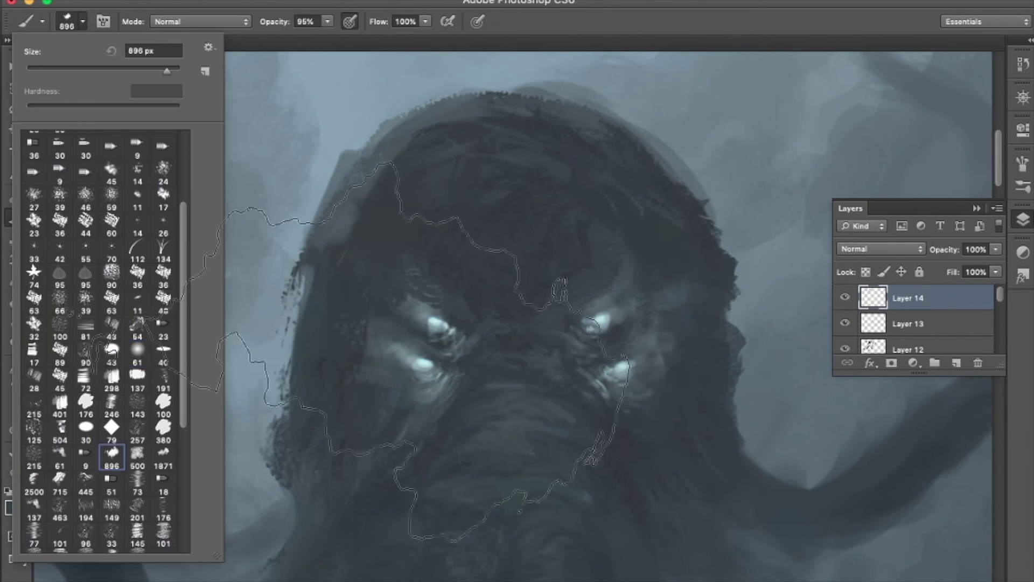
pyautogui.press('Return')
pyautogui.press('[')
pyautogui.press('[')
pyautogui.press('[')
pyautogui.press('[')
pyautogui.press('[')
pyautogui.press('[')
pyautogui.press('[')
pyautogui.press('[')
pyautogui.press('[')
pyautogui.press('[')
pyautogui.press('[')
pyautogui.press('[')
pyautogui.press('[')
pyautogui.press('[')
pyautogui.press('[')
pyautogui.press('[')
pyautogui.keyDown('alt'); pyautogui.click(596, 319); pyautogui.keyUp('alt')
pyautogui.press('[')
pyautogui.press('[')
pyautogui.press('[')
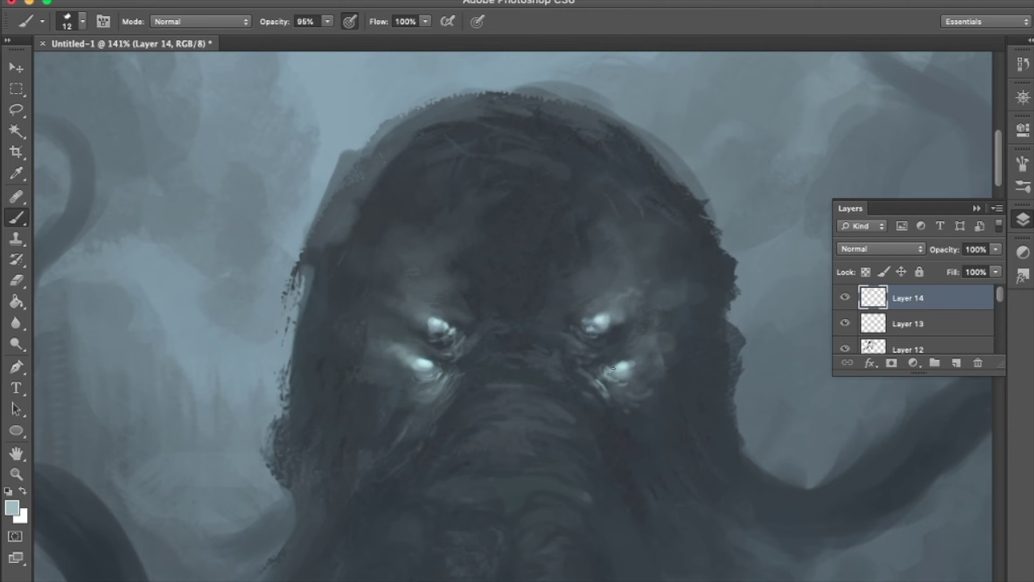
# Step: Blend muted grey-blue and dark tones over the brow and sides of the head with the irregular brush at about 31 and 145 px
pyautogui.keyDown('alt'); pyautogui.click(612, 358); pyautogui.keyUp('alt')
pyautogui.press(']')
pyautogui.press(']')
pyautogui.press(']')
pyautogui.press(']')
pyautogui.press(']')
pyautogui.press(']')
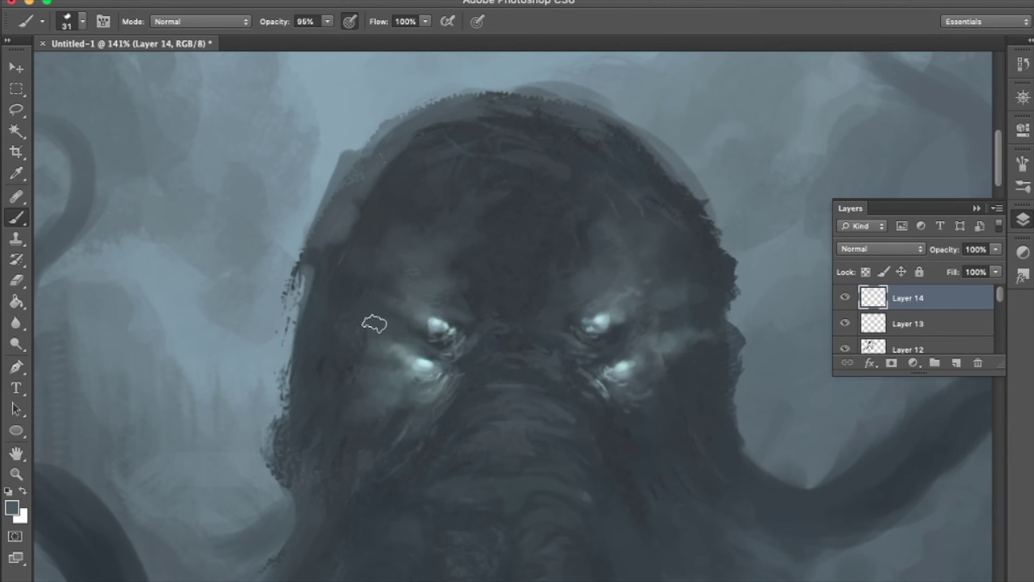
pyautogui.scroll(-5, 417, 334)
pyautogui.press(']')
pyautogui.press(']')
pyautogui.press(']')
pyautogui.press(']')
pyautogui.press(']')
pyautogui.press(']')
pyautogui.scroll(-2, 558, 304)
pyautogui.scroll(-6, 429, 160)
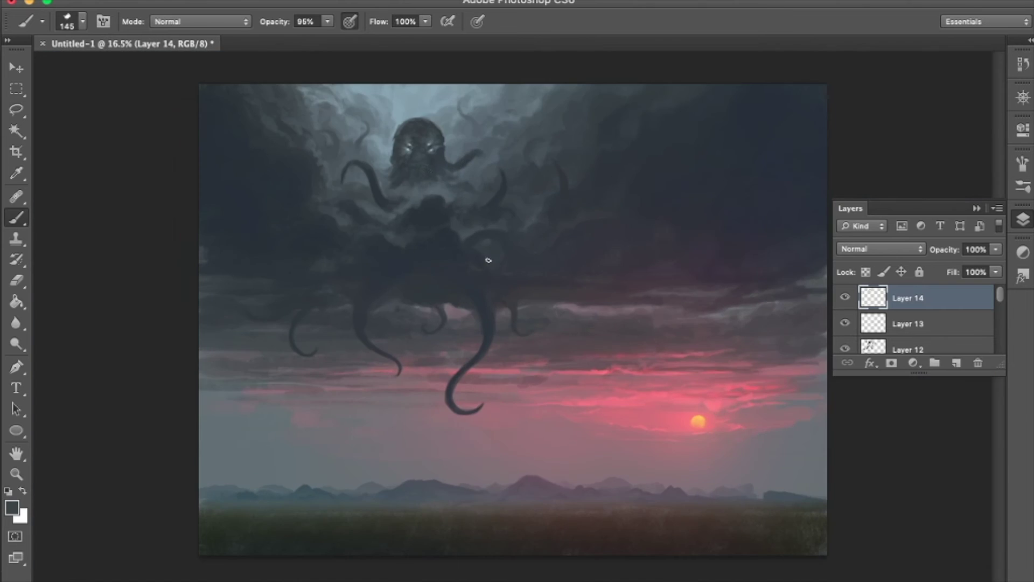
# Step: Paint dark folds down the cheek and mouth tentacles below the eyes with brushes of about 10 and 7 px
pyautogui.scroll(5, 409, 122)
pyautogui.click(83, 21)
pyautogui.press('Escape')
pyautogui.scroll(3, 312, 342)
pyautogui.moveTo(345, 342)
pyautogui.mouseDown()
pyautogui.moveTo(312, 341)
pyautogui.moveTo(305, 315)
pyautogui.mouseUp()
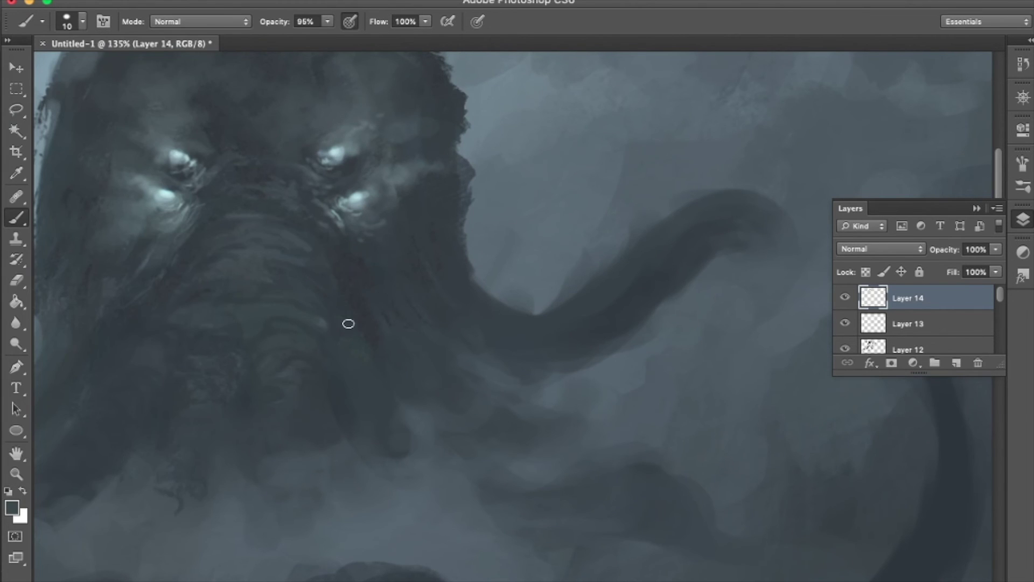
pyautogui.moveTo(328, 358); pyautogui.dragTo(323, 358)
pyautogui.scroll(-2, 236, 312)
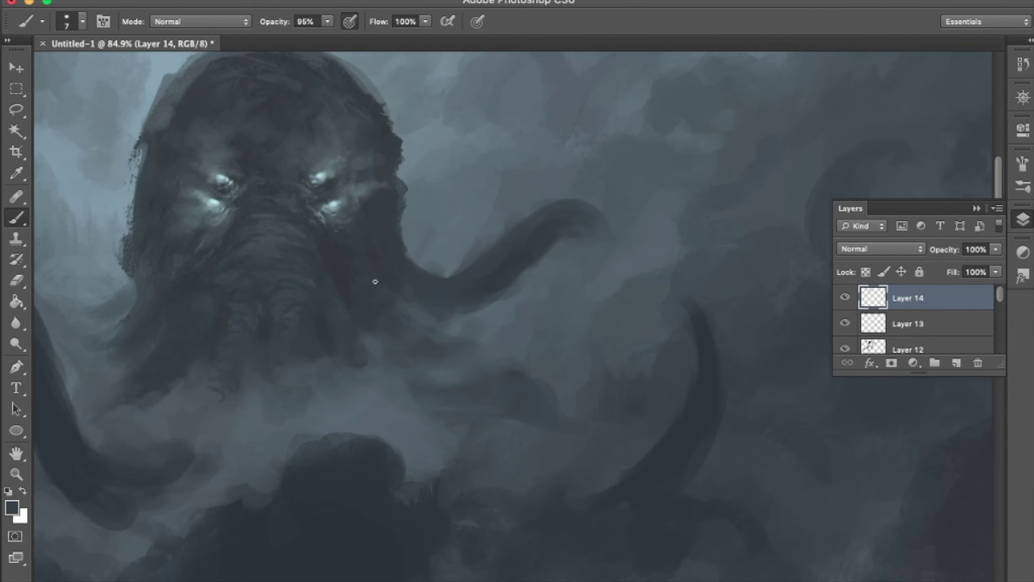
# Step: On a new layer, paint pale blue-grey rim light along the head's top and the upper tentacles with a brush of about 6 px
pyautogui.scroll(-5, 362, 283)
pyautogui.scroll(3, 222, 86)
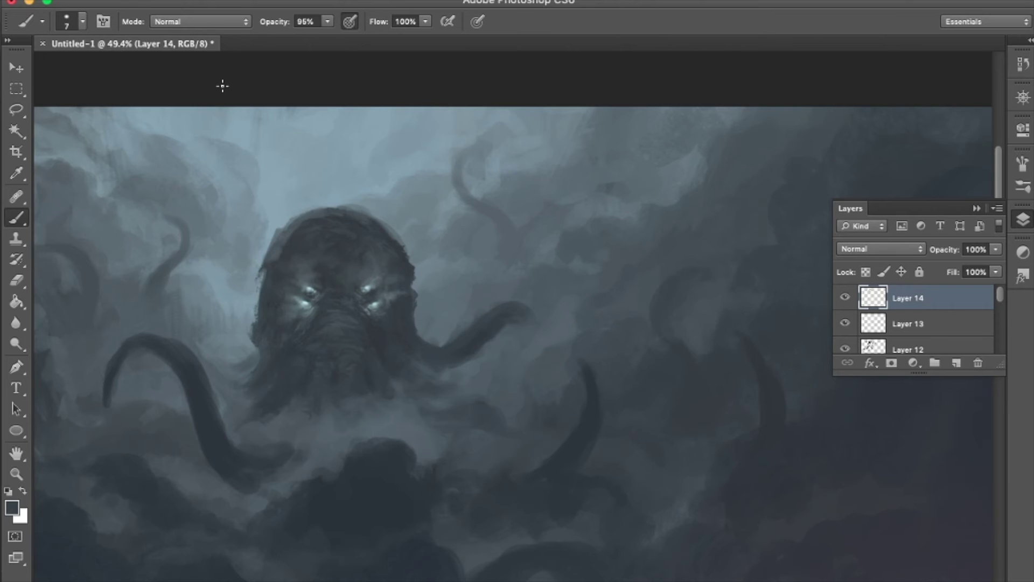
pyautogui.scroll(-5, 222, 86)
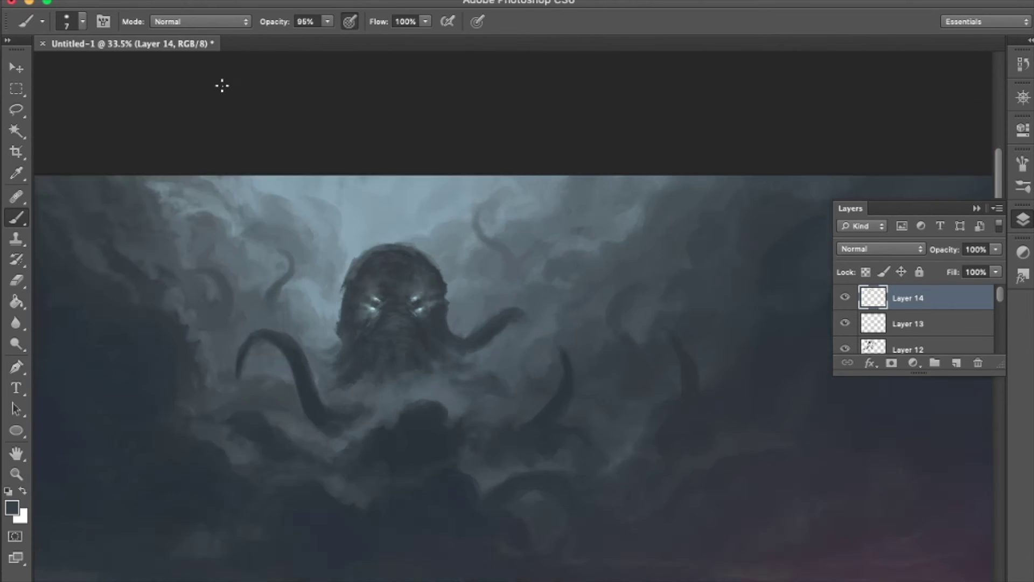
pyautogui.scroll(3, 438, 170)
pyautogui.scroll(4, 438, 170)
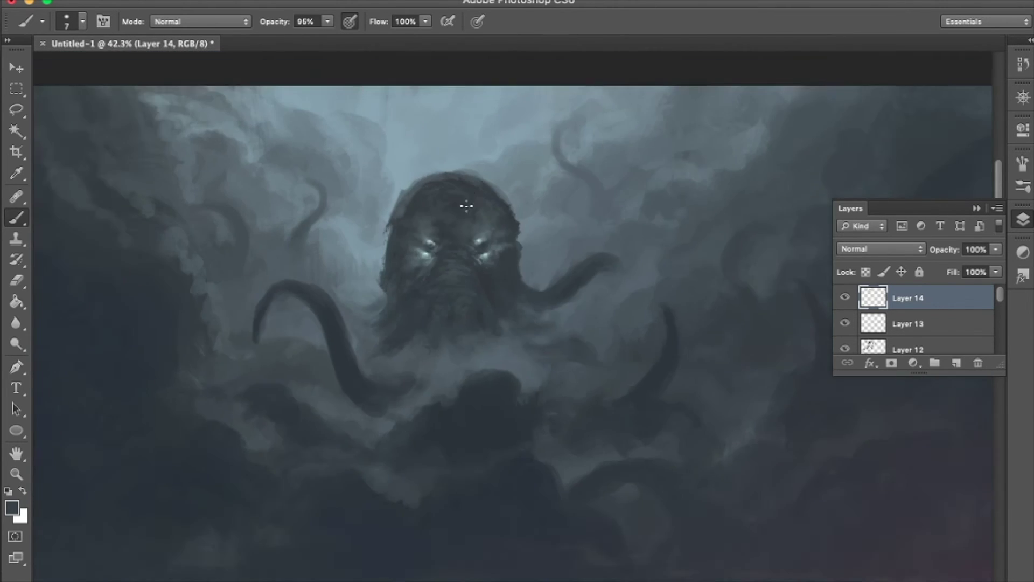
pyautogui.click(12, 507)
pyautogui.click(697, 141)
pyautogui.moveTo(423, 172); pyautogui.dragTo(457, 168)
pyautogui.moveTo(181, 339)
pyautogui.mouseDown()
pyautogui.moveTo(259, 356)
pyautogui.moveTo(218, 336)
pyautogui.moveTo(268, 367)
pyautogui.mouseUp()
pyautogui.moveTo(110, 224); pyautogui.dragTo(142, 239)
pyautogui.moveTo(236, 177); pyautogui.dragTo(261, 200)
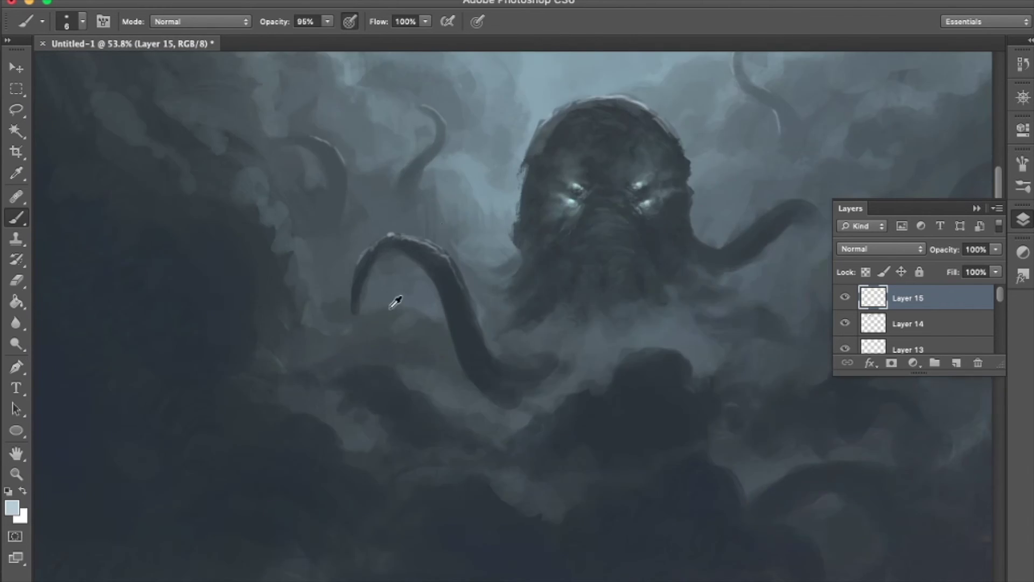
# Step: Refine the rim light on the large arched tentacle left of the head with sampled grey-blue tones and a 7 px brush
pyautogui.scroll(3, 397, 300)
pyautogui.press('[')
pyautogui.press('[')
pyautogui.press('[')
pyautogui.keyDown('alt'); pyautogui.click(527, 243); pyautogui.keyUp('alt')
pyautogui.press(']')
pyautogui.press(']')
pyautogui.press(']')
pyautogui.press(']')
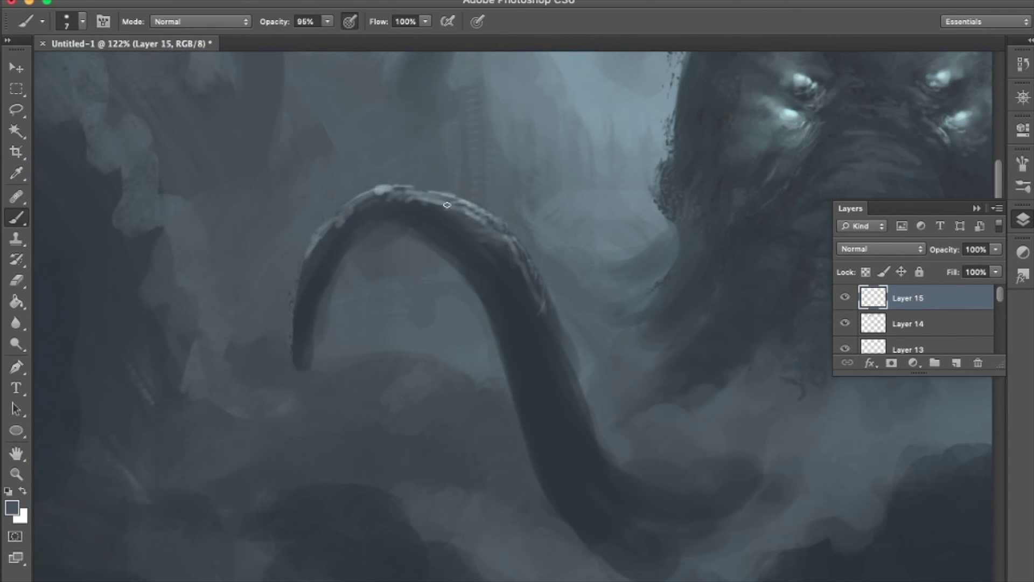
pyautogui.scroll(-5, 396, 106)
pyautogui.scroll(4, 396, 105)
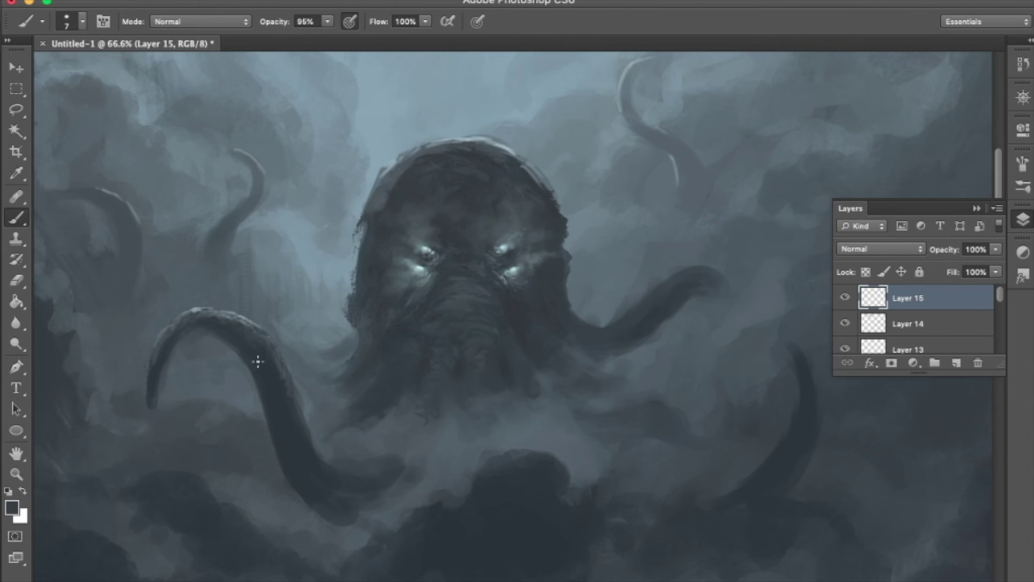
# Step: Touch up the head's rim and paint rough pale highlights along the raised tentacle right of the head with a brush of about 3 px
pyautogui.keyDown('alt'); pyautogui.click(472, 139); pyautogui.keyUp('alt')
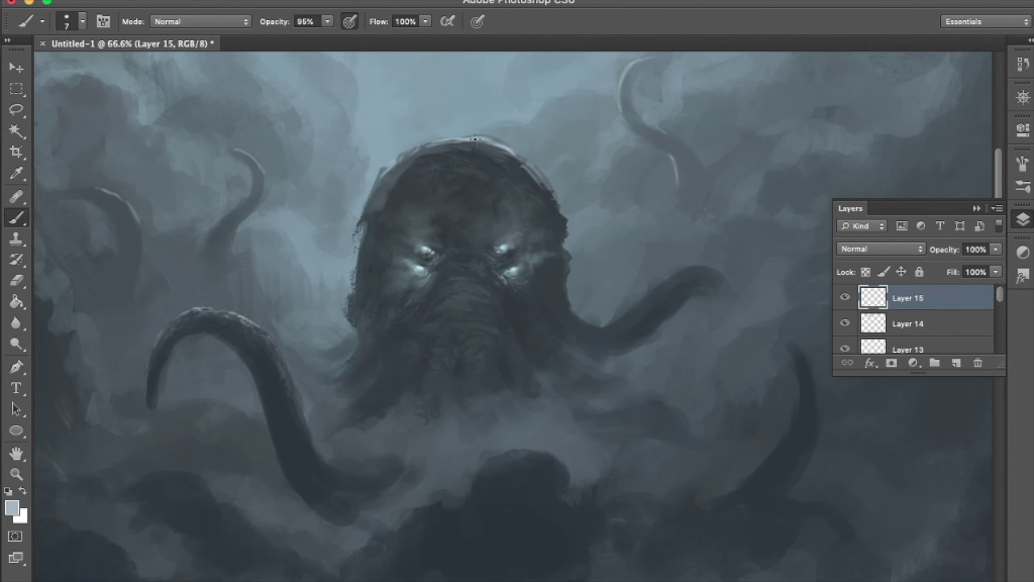
pyautogui.keyDown('alt'); pyautogui.click(384, 196); pyautogui.keyUp('alt')
pyautogui.keyDown('alt'); pyautogui.click(481, 125); pyautogui.keyUp('alt')
pyautogui.moveTo(603, 323); pyautogui.dragTo(679, 280)
pyautogui.keyDown('alt'); pyautogui.click(711, 260); pyautogui.keyUp('alt')
pyautogui.scroll(5, 641, 312)
pyautogui.moveTo(560, 339); pyautogui.dragTo(626, 307)
pyautogui.keyDown('alt'); pyautogui.click(506, 353); pyautogui.keyUp('alt')
pyautogui.moveTo(534, 350)
pyautogui.mouseDown()
pyautogui.moveTo(695, 242)
pyautogui.moveTo(829, 173)
pyautogui.mouseUp()
pyautogui.moveTo(741, 202); pyautogui.dragTo(776, 180)
pyautogui.scroll(-8, 634, 226)
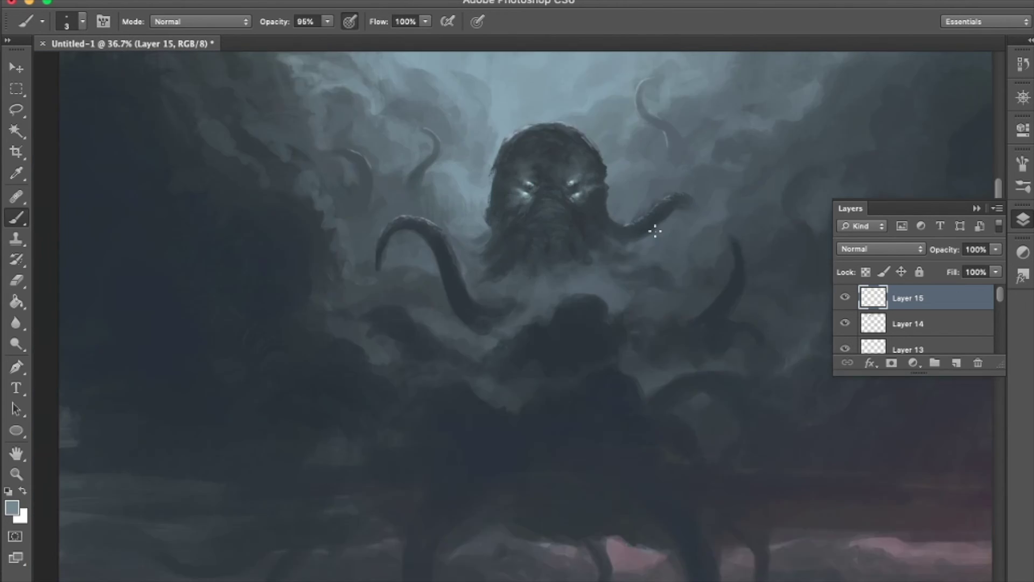
# Step: Paint pale highlights on the upright tentacle below right of the head and on the farther tentacle's tip with a 5 px brush
pyautogui.scroll(4, 634, 226)
pyautogui.press(']')
pyautogui.press(']')
pyautogui.keyDown('alt'); pyautogui.click(647, 197); pyautogui.keyUp('alt')
pyautogui.scroll(-6, 647, 197)
pyautogui.scroll(8, 485, 115)
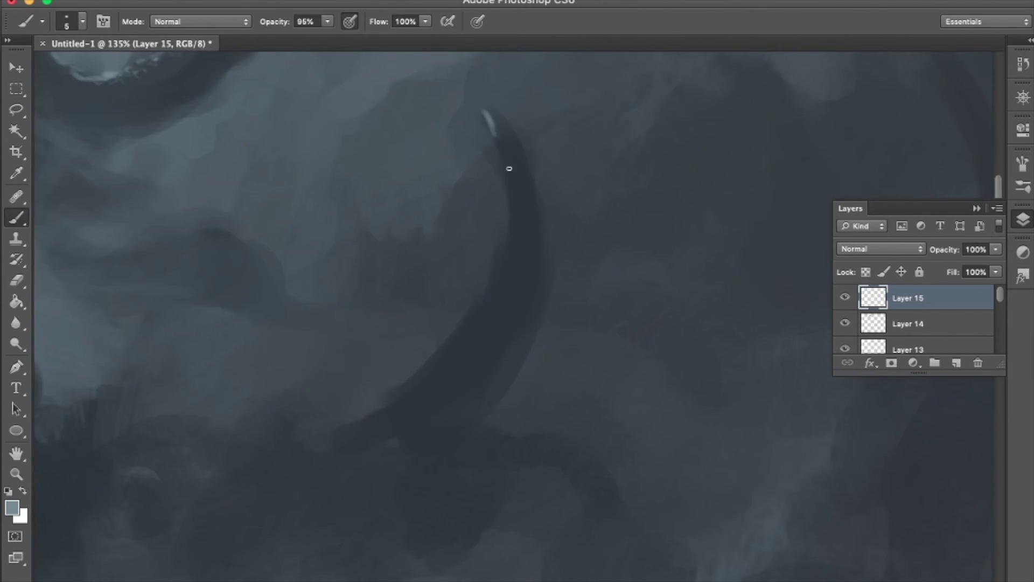
pyautogui.scroll(-4, 563, 193)
pyautogui.keyDown('alt'); pyautogui.click(380, 140); pyautogui.keyUp('alt')
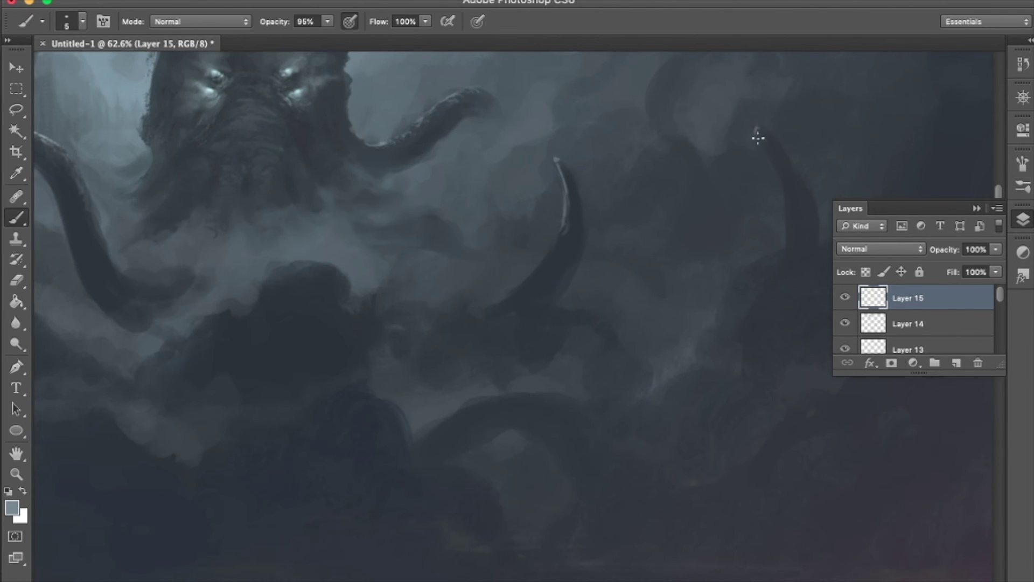
# Step: Pick a sunset pink and paint rim light along the sun-facing edge of the thick S-curved tentacle
pyautogui.scroll(-5, 562, 164)
pyautogui.scroll(5, 628, 415)
pyautogui.keyDown('alt'); pyautogui.click(628, 416); pyautogui.keyUp('alt')
pyautogui.click(11, 507)
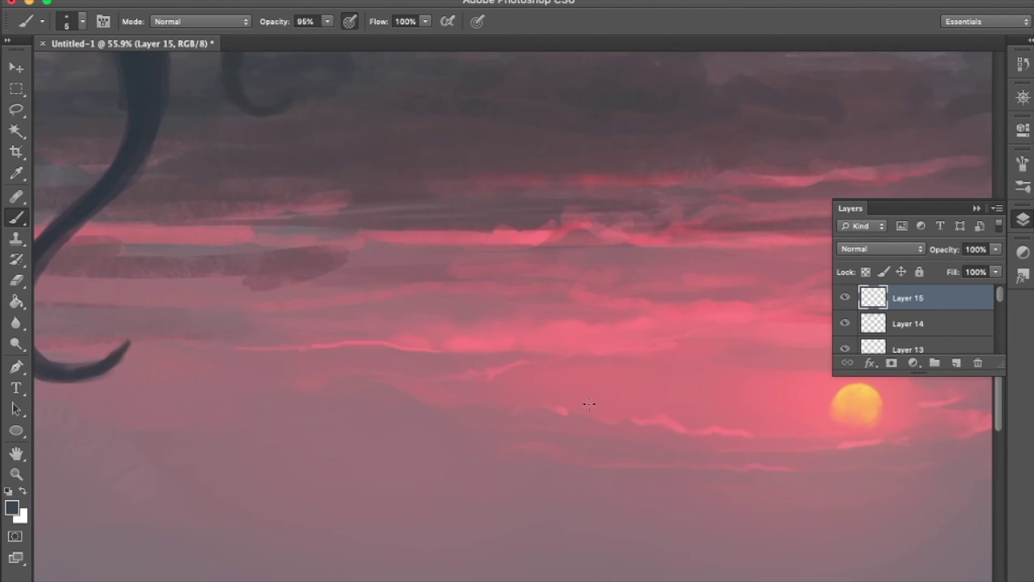
pyautogui.click(695, 140)
pyautogui.scroll(2, 45, 278)
pyautogui.moveTo(427, 425)
pyautogui.mouseDown()
pyautogui.moveTo(454, 354)
pyautogui.moveTo(570, 209)
pyautogui.mouseUp()
pyautogui.keyDown('alt'); pyautogui.click(457, 330); pyautogui.keyUp('alt')
pyautogui.press(']')
pyautogui.moveTo(423, 420); pyautogui.dragTo(463, 340)
pyautogui.moveTo(501, 307)
pyautogui.mouseDown()
pyautogui.moveTo(544, 264)
pyautogui.moveTo(585, 162)
pyautogui.mouseUp()
# Step: Extend the pink rim light to the small curled tentacles on both sides of the S-curved one with a 4 px brush
pyautogui.keyDown('alt'); pyautogui.click(545, 265); pyautogui.keyUp('alt')
pyautogui.scroll(-4, 499, 362)
pyautogui.scroll(3, 531, 351)
pyautogui.moveTo(544, 350); pyautogui.dragTo(506, 334)
pyautogui.scroll(3, 532, 345)
pyautogui.scroll(-5, 411, 302)
pyautogui.scroll(5, 210, 242)
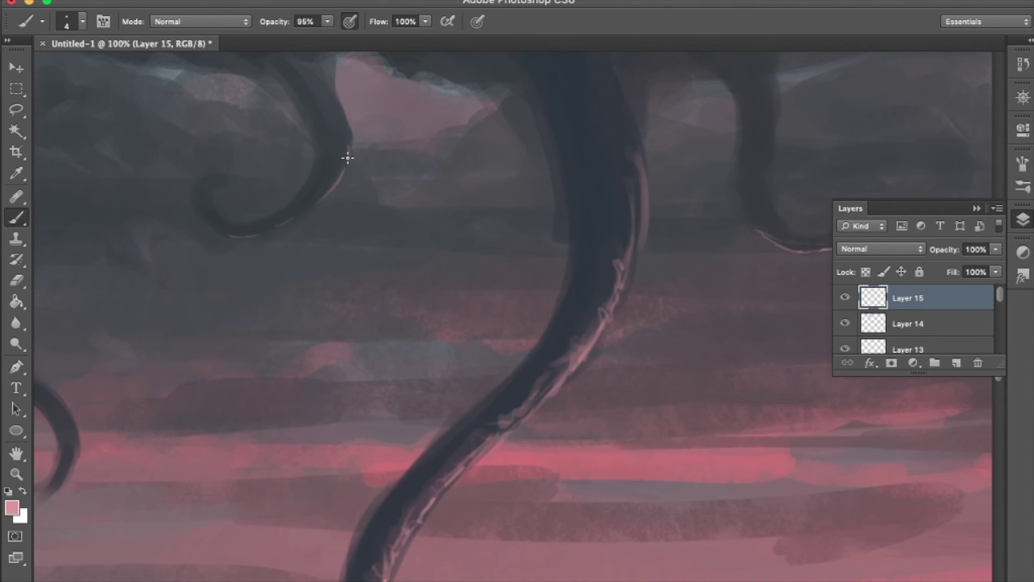
# Step: Paint pink rim light along the inner edge of the long tentacle hanging at the left and soften it with an 8 px brush
pyautogui.scroll(-5, 348, 158)
pyautogui.scroll(5, 377, 269)
pyautogui.scroll(-6, 410, 242)
pyautogui.scroll(5, 493, 235)
pyautogui.moveTo(517, 304); pyautogui.dragTo(498, 188)
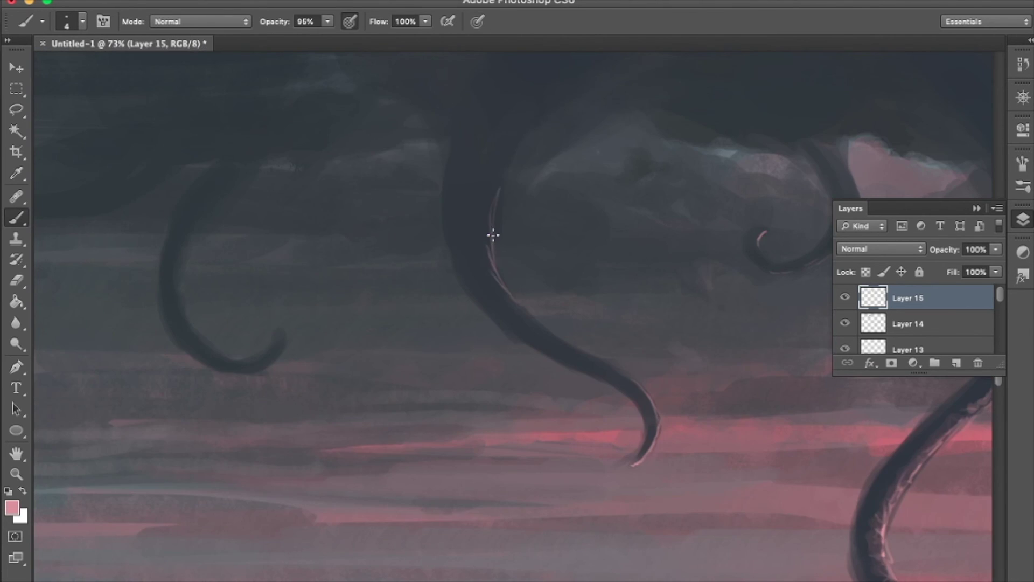
pyautogui.press(']')
pyautogui.press(']')
pyautogui.press(']')
pyautogui.press(']')
pyautogui.moveTo(483, 224); pyautogui.dragTo(496, 186)
pyautogui.keyDown('alt'); pyautogui.click(501, 183); pyautogui.keyUp('alt')
# Step: Refine the pink highlights on the S-curved tentacle with a sampled dark tone and a 5 px brush
pyautogui.scroll(-5, 489, 347)
pyautogui.scroll(1, 377, 325)
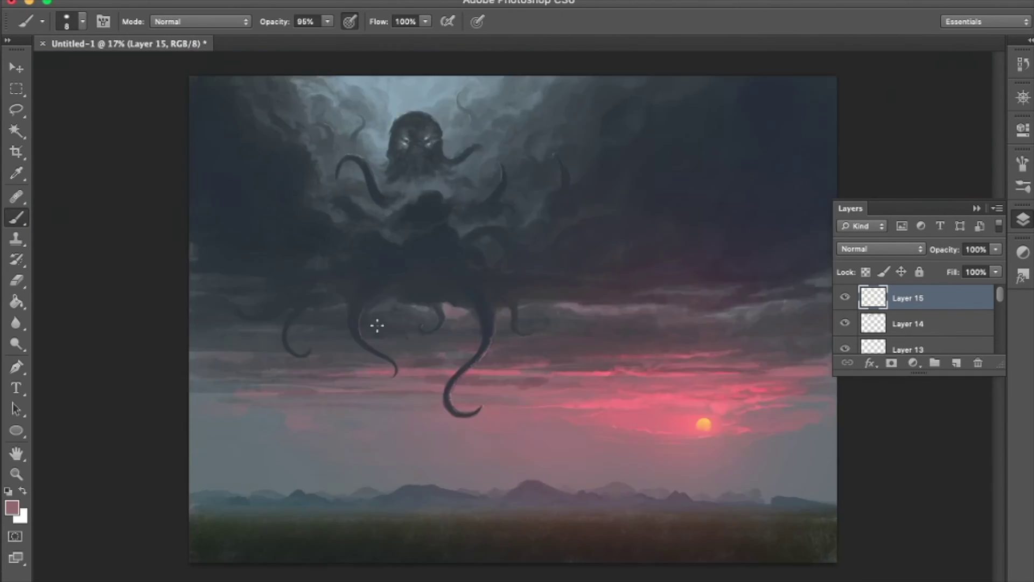
pyautogui.scroll(5, 377, 325)
pyautogui.rightClick(177, 318)
pyautogui.press('Return')
pyautogui.scroll(-5, 308, 323)
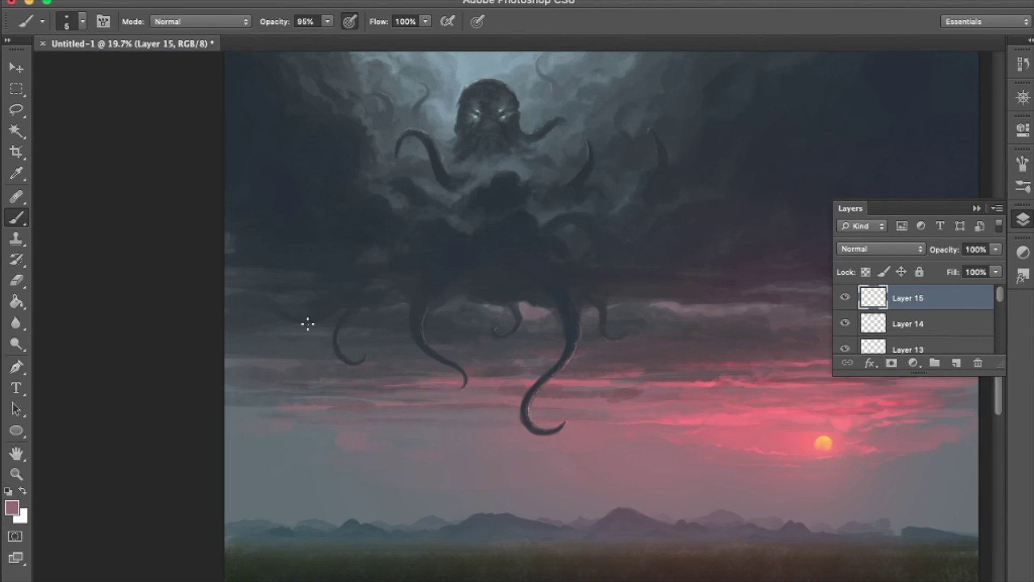
pyautogui.scroll(5, 523, 415)
pyautogui.keyDown('alt'); pyautogui.click(527, 408); pyautogui.keyUp('alt')
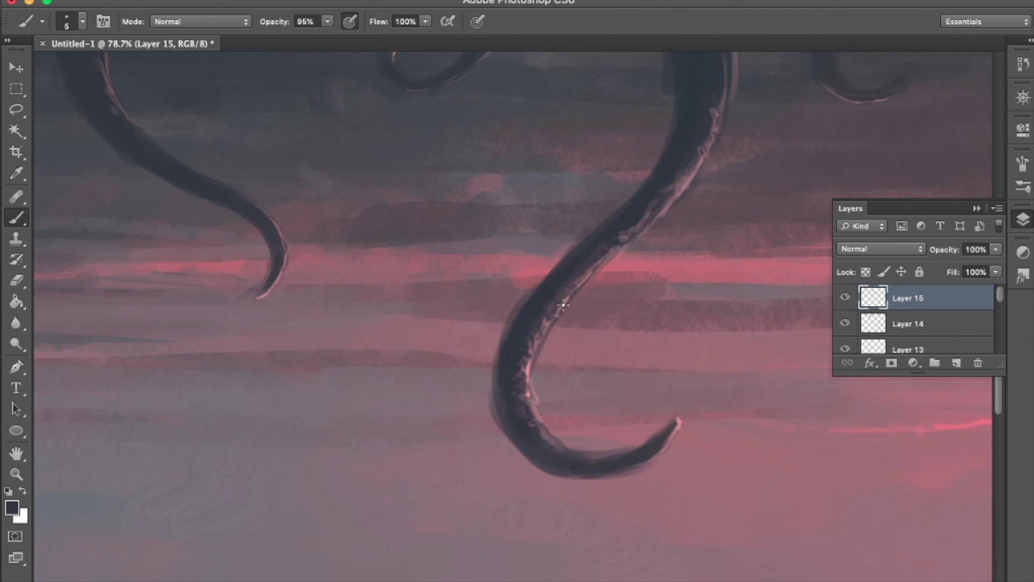
pyautogui.click(243, 560)
pyautogui.click(31, 7)
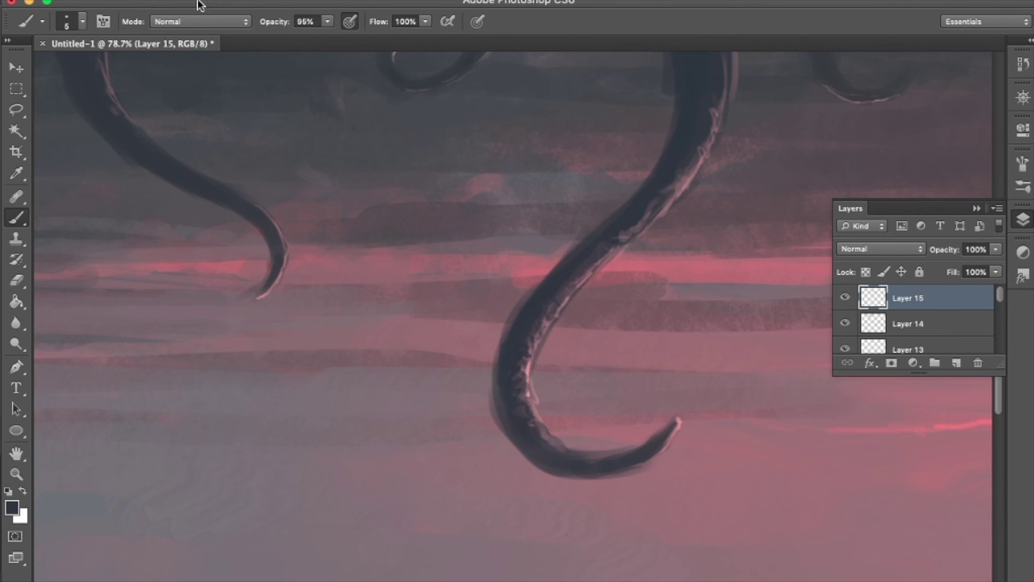
# Step: On a new layer, paint dark cloud texture around the creature's lower body with a sampled dark tone and a 176 px textured brush
pyautogui.press('super+0')
pyautogui.press('super+shift+alt+n')
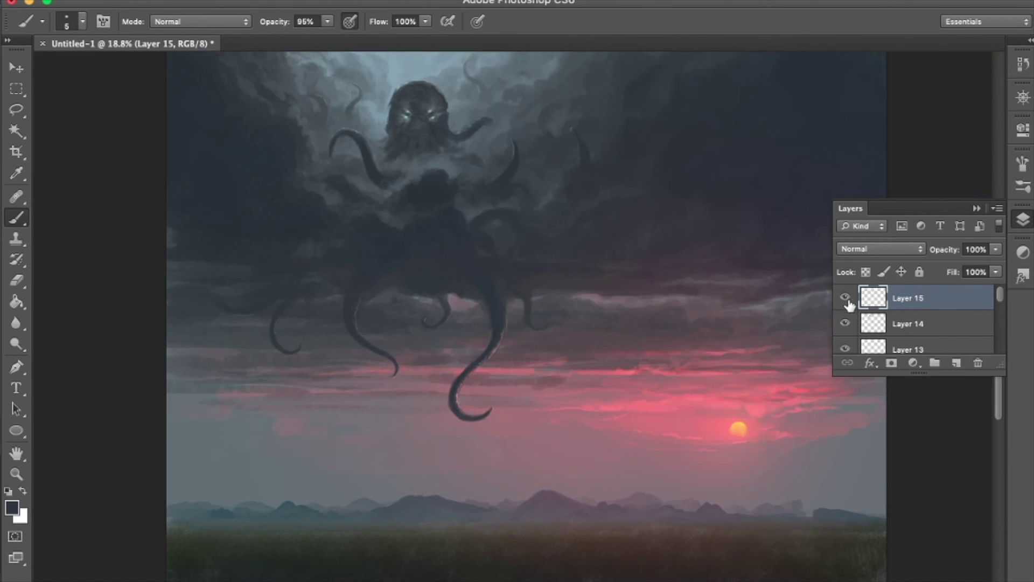
pyautogui.press('alt')
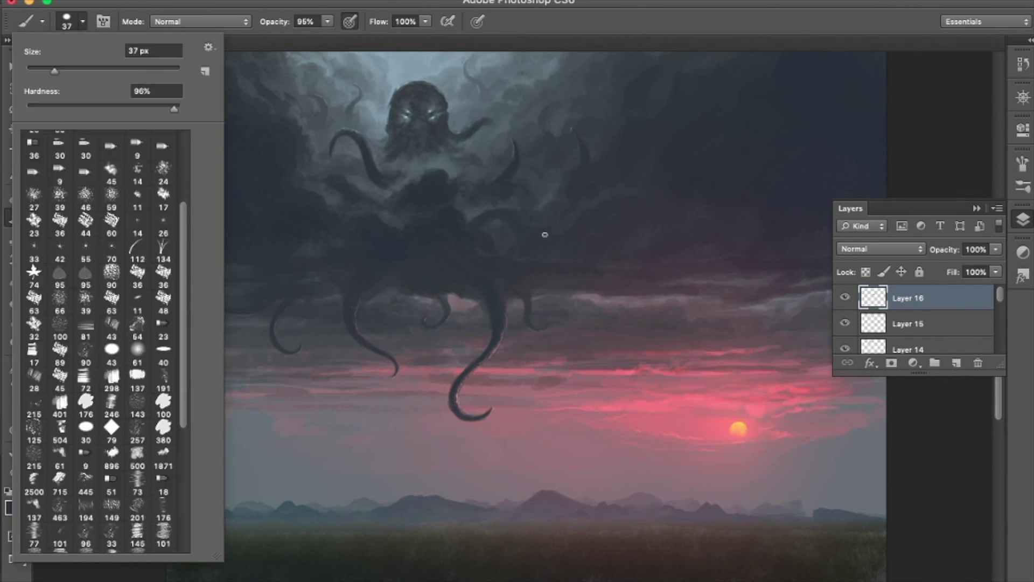
pyautogui.scroll(3, 540, 286)
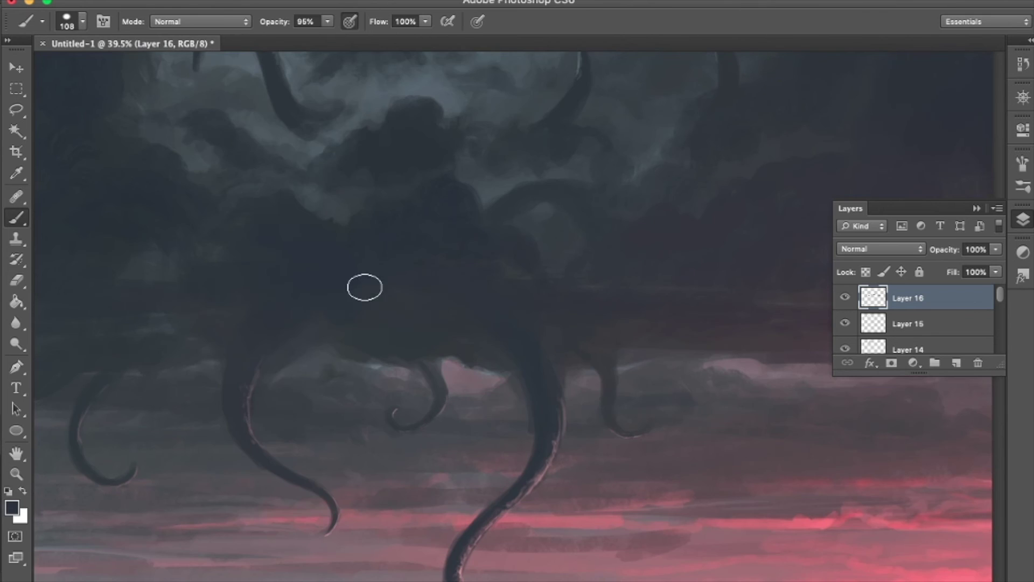
pyautogui.moveTo(459, 302); pyautogui.dragTo(386, 259)
pyautogui.press('Return')
pyautogui.doubleClick(111, 393)
pyautogui.press('super+0')
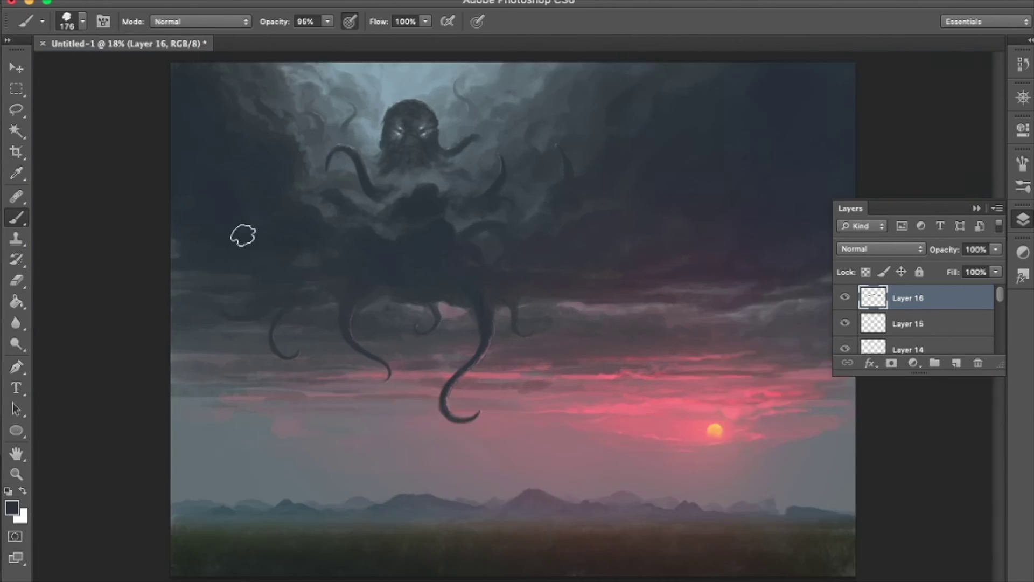
# Step: Add a faint dark tentacle shape beyond the leftmost curled tentacle at 21 px, and touch up the clouds with a sampled purple-grey at 33 px
pyautogui.scroll(1, 196, 302)
pyautogui.moveTo(377, 282)
pyautogui.mouseDown()
pyautogui.moveTo(330, 249)
pyautogui.moveTo(336, 238)
pyautogui.moveTo(291, 263)
pyautogui.moveTo(383, 290)
pyautogui.mouseUp()
pyautogui.moveTo(156, 272); pyautogui.dragTo(151, 296)
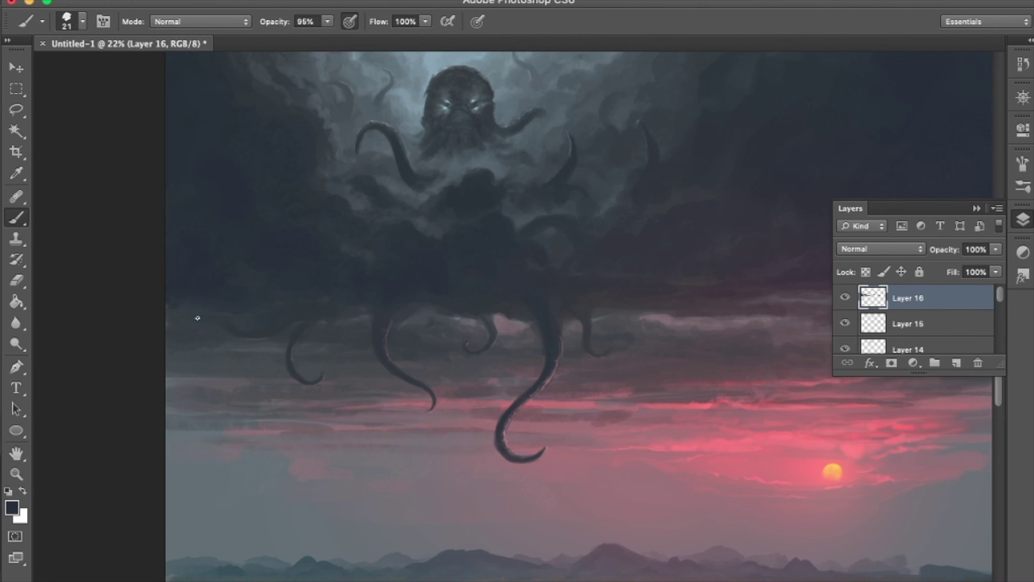
pyautogui.keyDown('alt'); pyautogui.click(641, 301); pyautogui.keyUp('alt')
pyautogui.scroll(-2, 667, 296)
pyautogui.scroll(1, 528, 212)
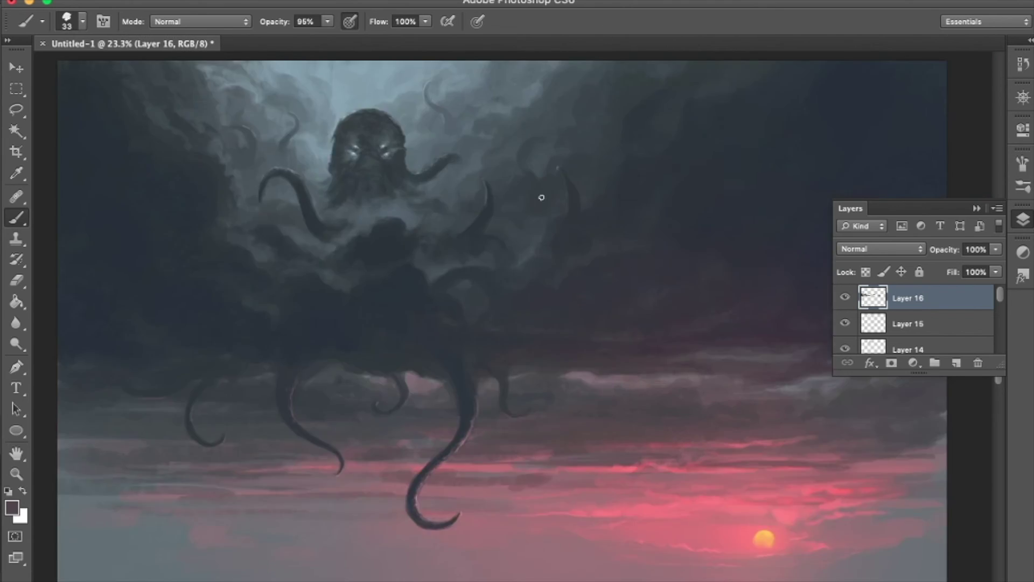
pyautogui.scroll(-2, 567, 174)
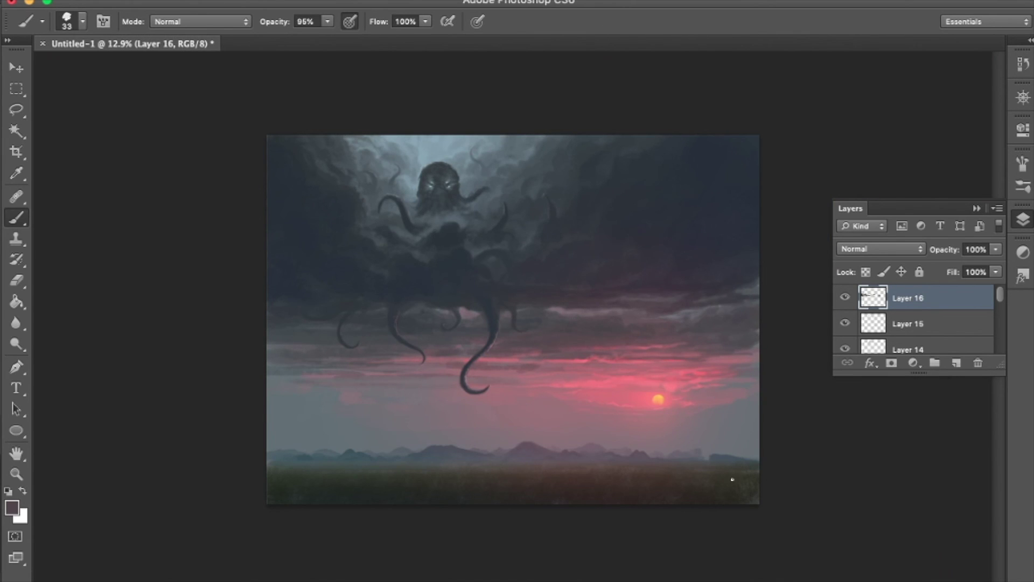
# Step: Set up a new Color Dodge layer with a large soft round brush and a bright blue colour, and brighten the sky above the creature's head
pyautogui.scroll(2, 567, 381)
pyautogui.scroll(-2, 566, 380)
pyautogui.click(956, 363)
pyautogui.click(881, 248)
pyautogui.click(864, 351)
pyautogui.click(82, 22)
pyautogui.doubleClick(136, 360)
pyautogui.click(12, 507)
pyautogui.click(681, 140)
pyautogui.scroll(1, 446, 99)
pyautogui.scroll(-1, 755, 245)
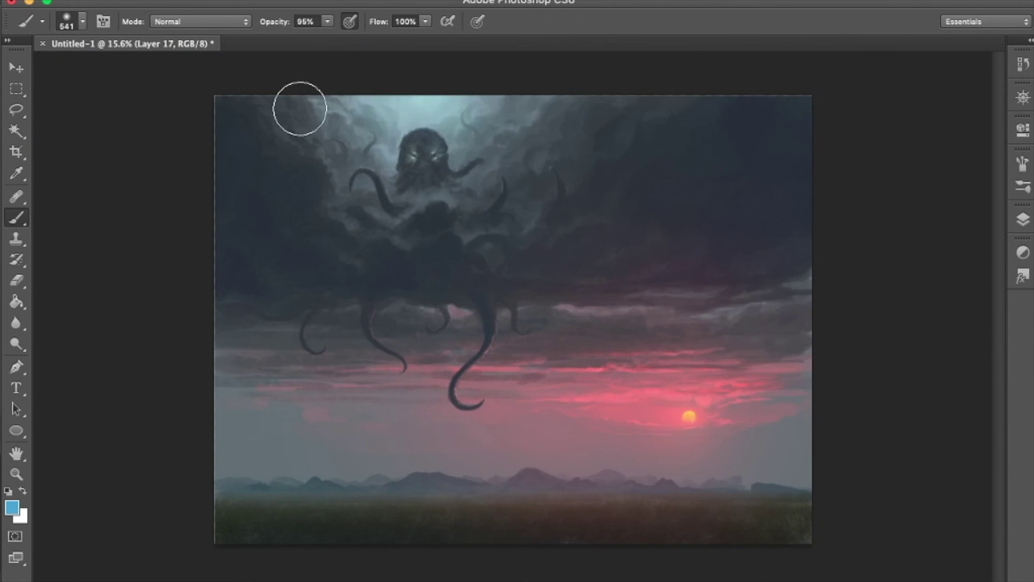
# Step: Paint blue glow into the clouds around the creature's head and upper tentacles, varying the soft brush between about 185 and 430 px
pyautogui.press('[')
pyautogui.press('[')
pyautogui.press('[')
pyautogui.press('[')
pyautogui.scroll(2, 436, 112)
pyautogui.scroll(-1, 277, 377)
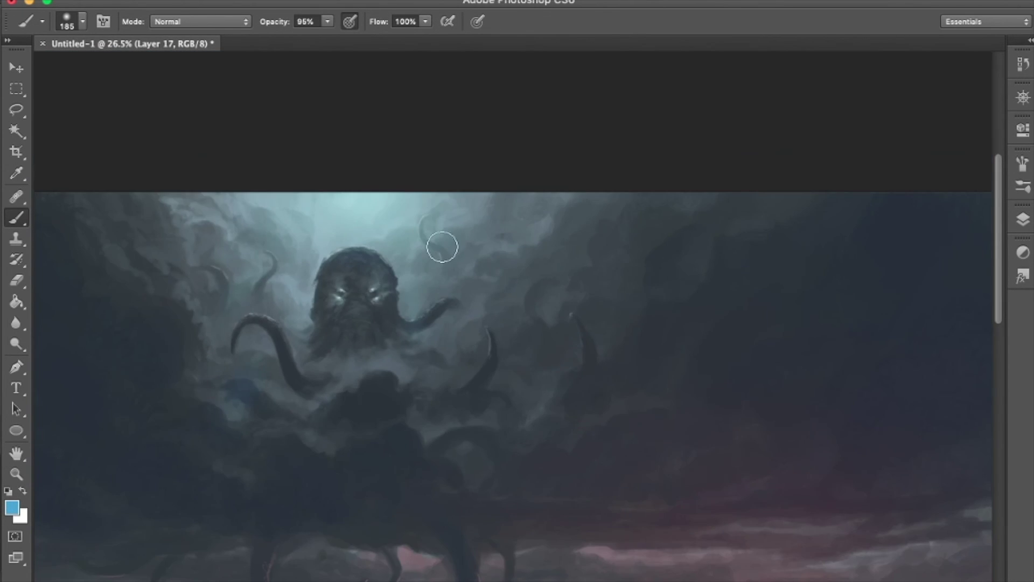
pyautogui.scroll(-2, 442, 246)
pyautogui.moveTo(346, 231); pyautogui.dragTo(356, 231)
pyautogui.scroll(1, 470, 130)
pyautogui.moveTo(470, 130); pyautogui.dragTo(452, 130)
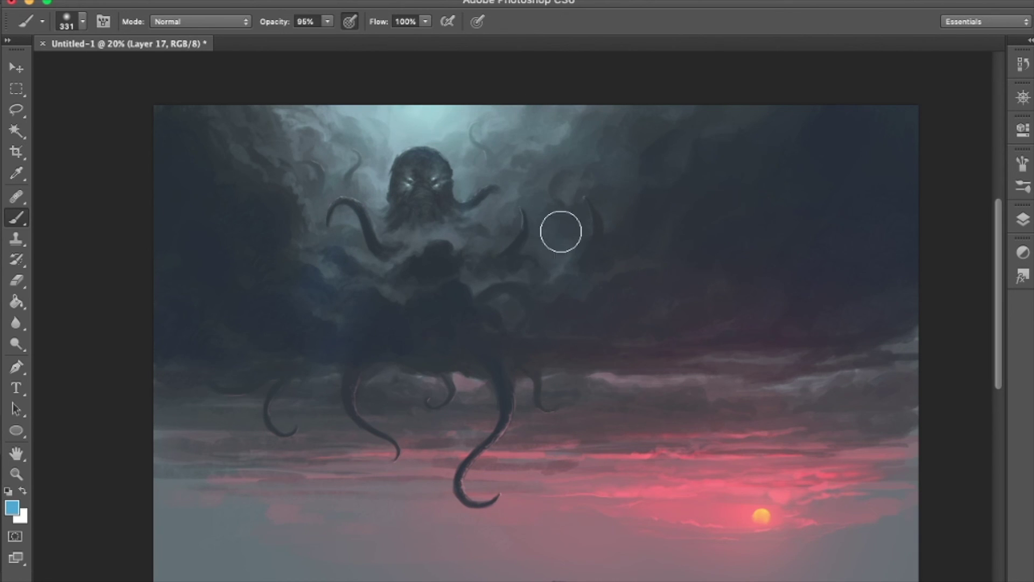
pyautogui.press('.')
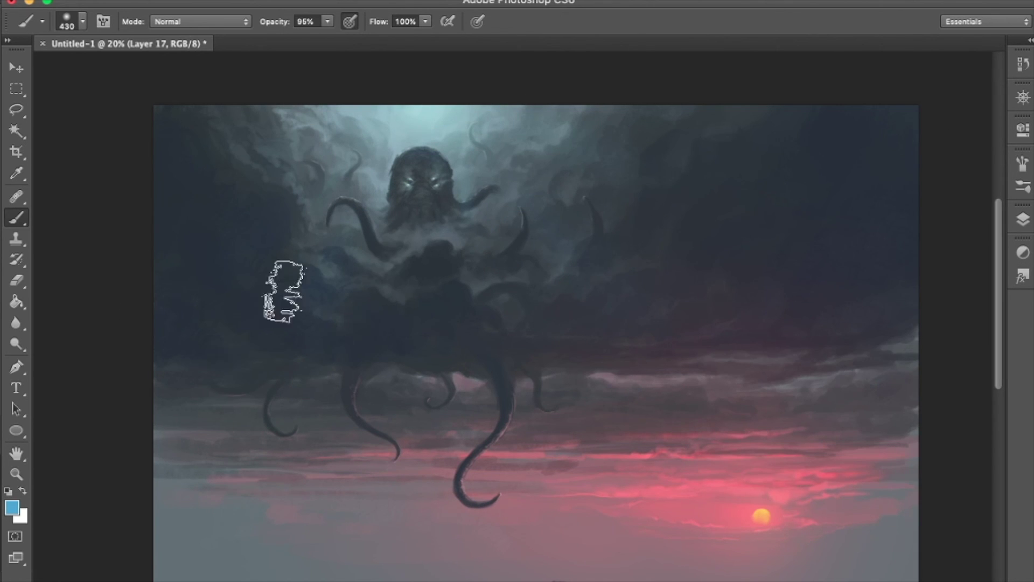
# Step: On a new Multiply layer, darken the clouds around the creature with sampled dark blue tones and a soft brush of 131 to 251 px
pyautogui.press('F7')
pyautogui.hotkey('ctrl', 'shift', 'alt', 'n')
pyautogui.keyDown('alt'); pyautogui.click(351, 171); pyautogui.keyUp('alt')
pyautogui.click(881, 249)
pyautogui.press('Escape')
pyautogui.click(881, 248)
pyautogui.click(877, 288)
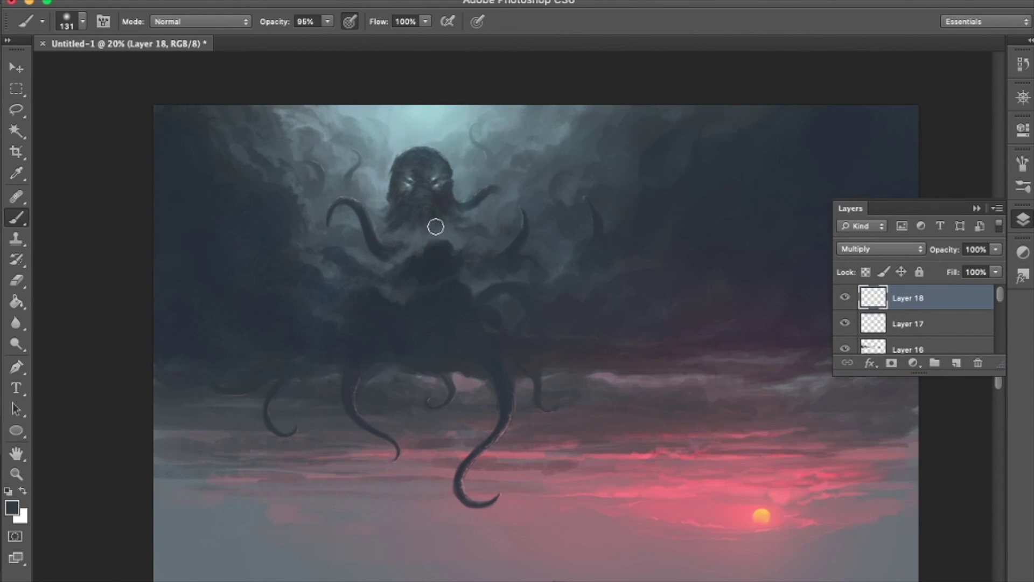
pyautogui.keyDown('alt'); pyautogui.click(266, 227); pyautogui.keyUp('alt')
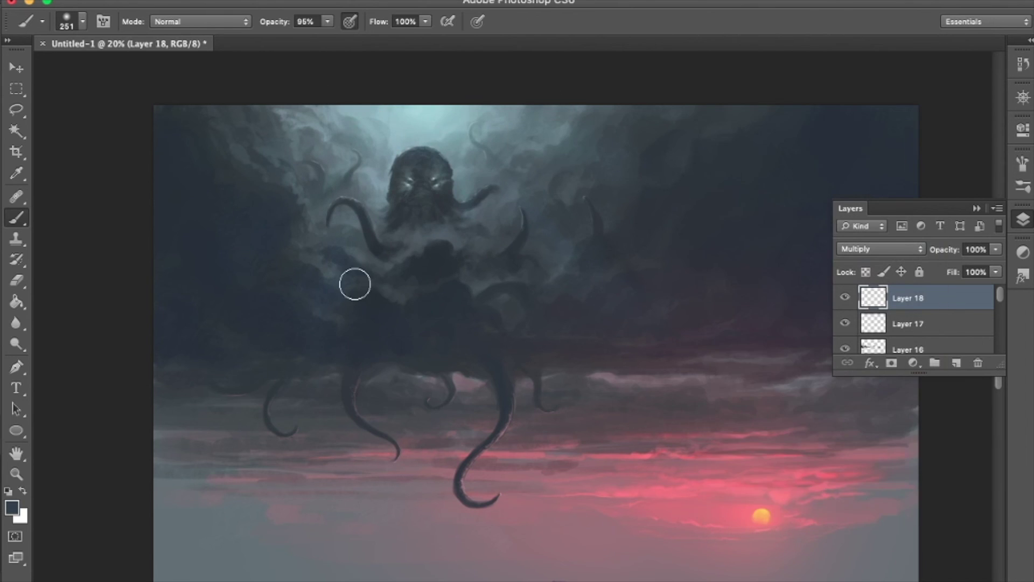
# Step: On the Color Dodge layer, strengthen the glow around the creature's head with a sampled pale teal and a 227 px soft brush
pyautogui.hotkey('ctrl', '0')
pyautogui.hotkey('alt', '[')
pyautogui.keyDown('alt'); pyautogui.click(433, 122); pyautogui.keyUp('alt')
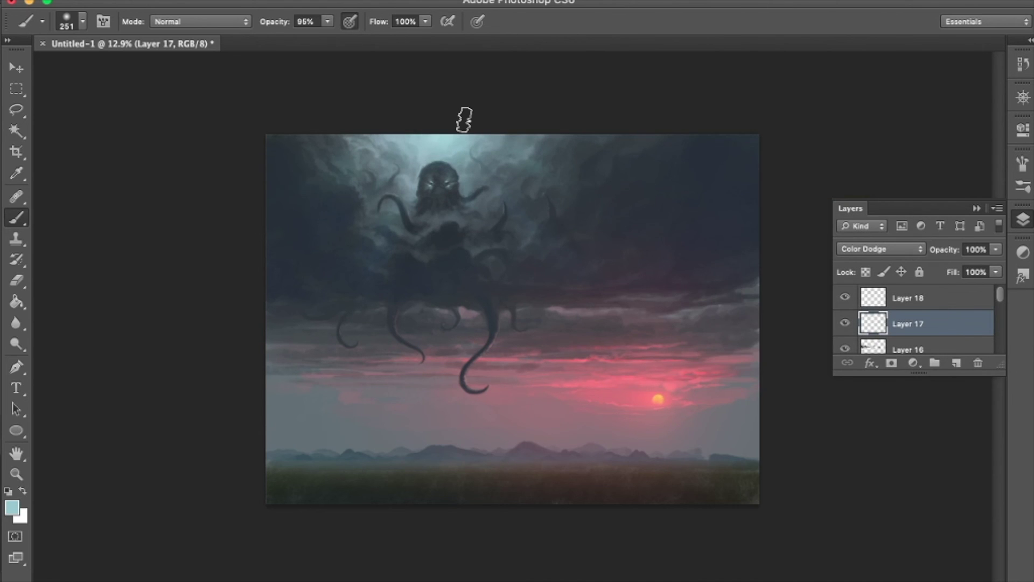
pyautogui.scroll(6, 330, 145)
pyautogui.moveTo(157, 418)
pyautogui.mouseDown()
pyautogui.moveTo(351, 227)
pyautogui.moveTo(421, 195)
pyautogui.moveTo(319, 227)
pyautogui.moveTo(549, 171)
pyautogui.mouseUp()
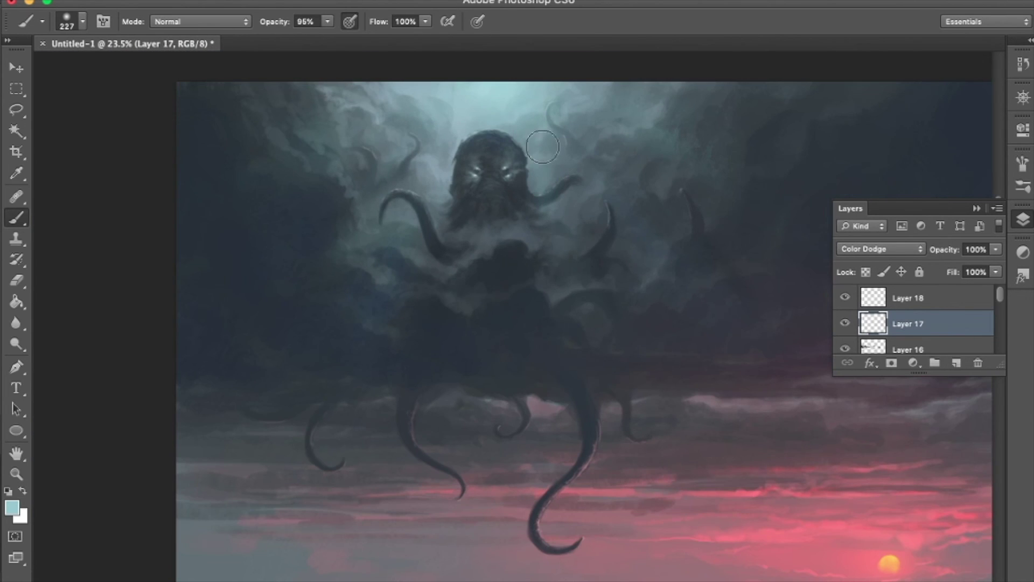
pyautogui.moveTo(513, 303)
pyautogui.mouseDown()
pyautogui.moveTo(428, 243)
pyautogui.moveTo(197, 296)
pyautogui.moveTo(454, 381)
pyautogui.mouseUp()
# Step: Sign the painting in the lower right corner of the grass on a new top layer, using a muted pink-grey and a 5 px brush
pyautogui.click(909, 297)
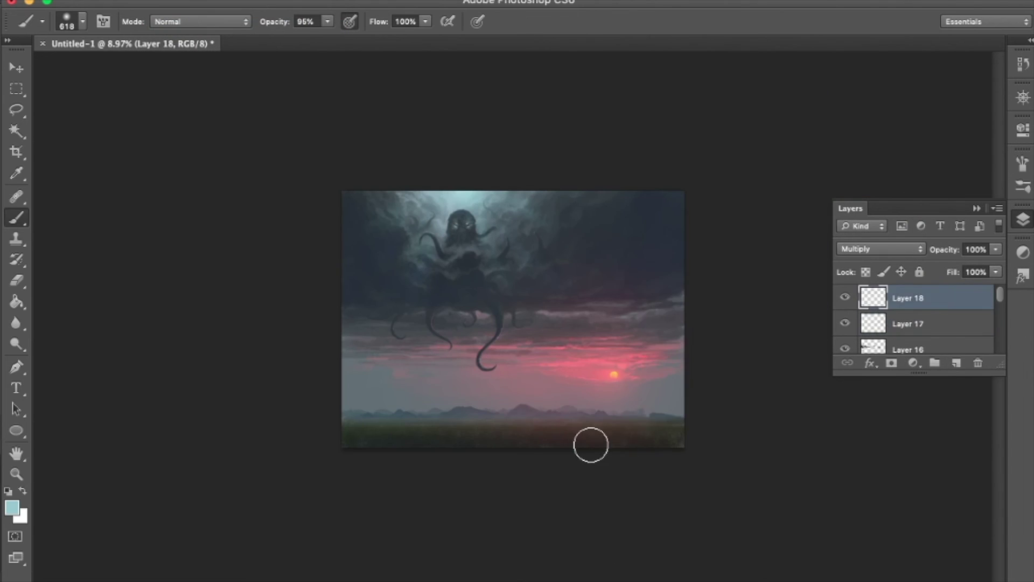
pyautogui.click(957, 363)
pyautogui.rightClick(484, 270)
pyautogui.press('Escape')
pyautogui.moveTo(592, 323)
pyautogui.mouseDown()
pyautogui.moveTo(700, 350)
pyautogui.moveTo(835, 404)
pyautogui.moveTo(924, 459)
pyautogui.mouseUp()
pyautogui.press('super+plus')
pyautogui.press('super+0')
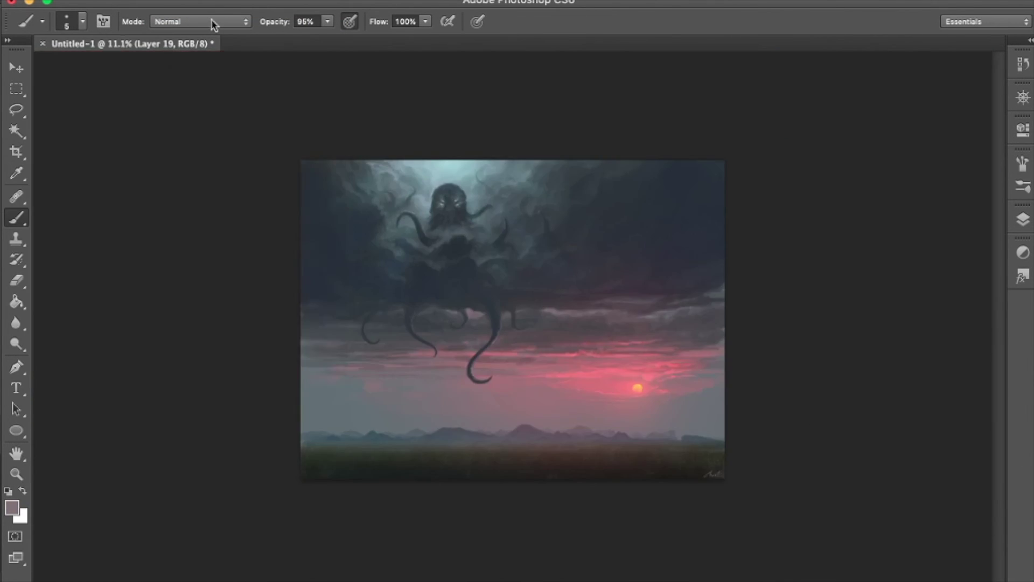
pyautogui.click(127, 3)
pyautogui.click(152, 167)
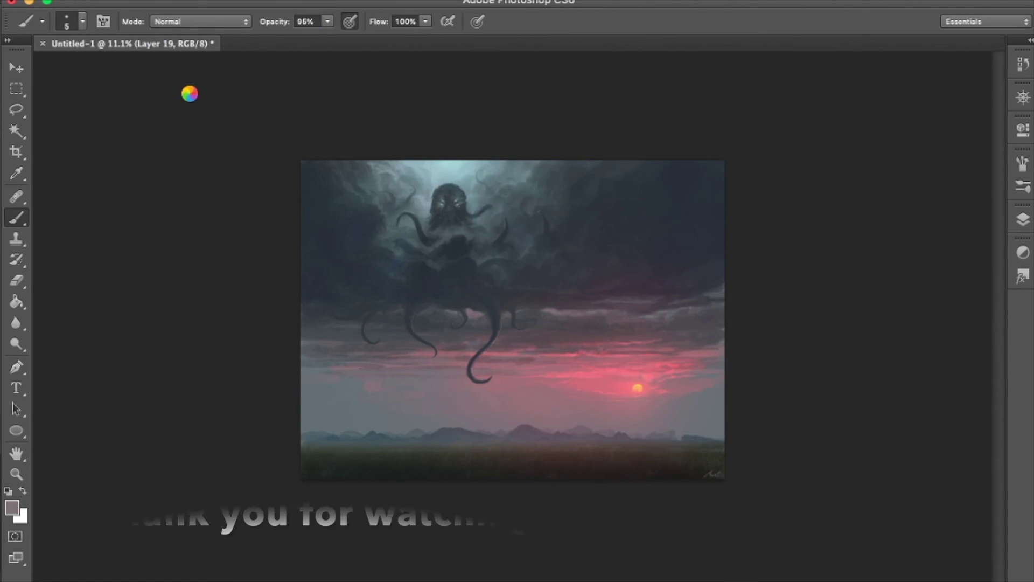